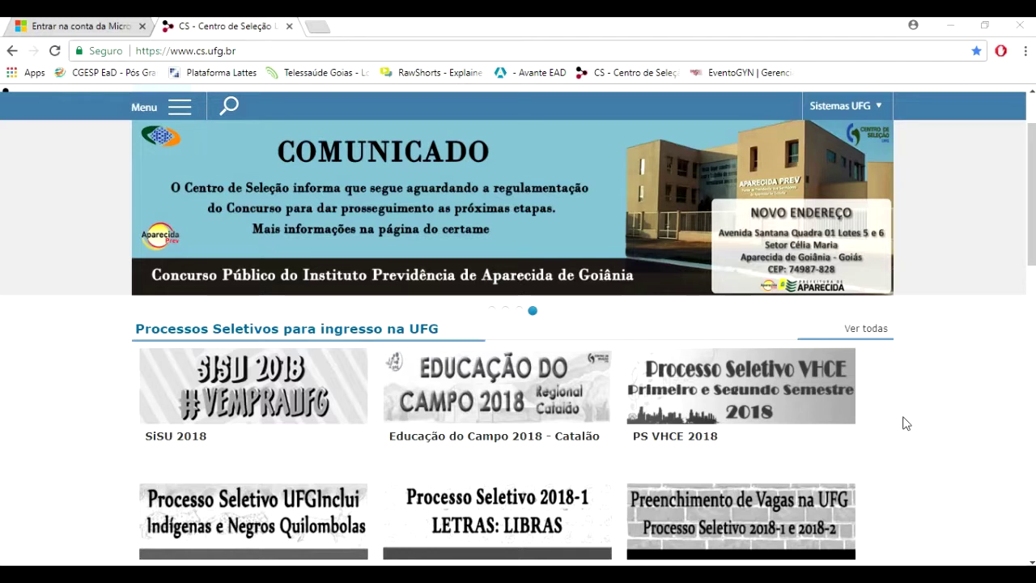
Search the web for "biblioteca de saude enfermagem" and open the BVS Enfermagem site from the results
{"action": "left_click", "coordinate": [302, 49]}
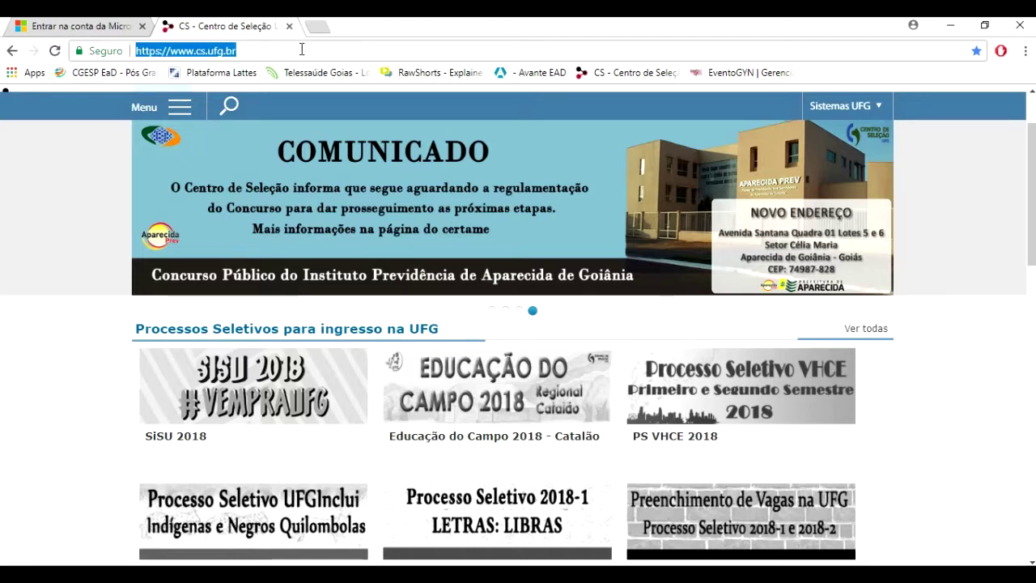
{"action": "type", "text": "bl"}
{"action": "key", "text": "BackSpace"}
{"action": "type", "text": "ibliote"}
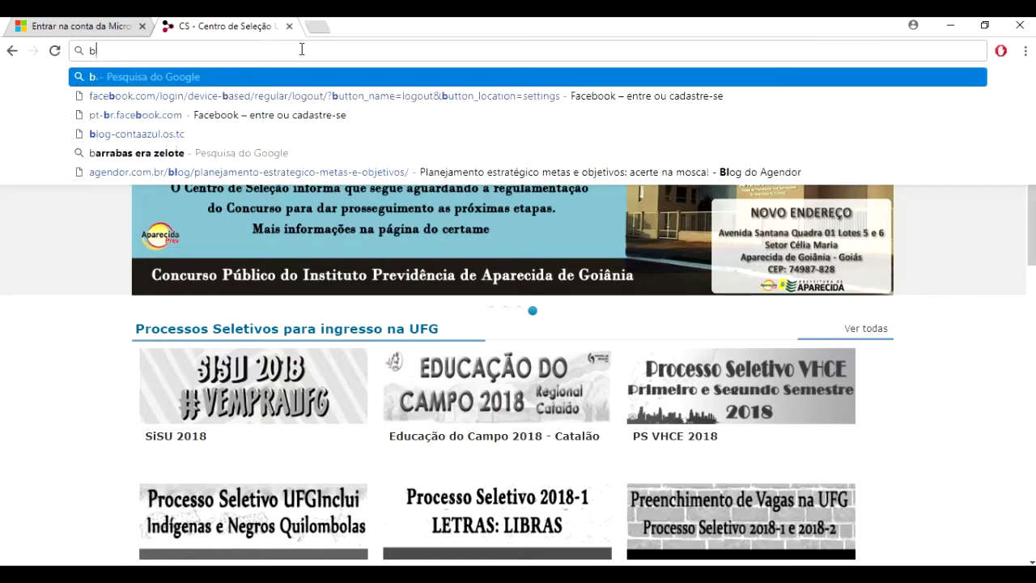
{"action": "type", "text": "ca de sau"}
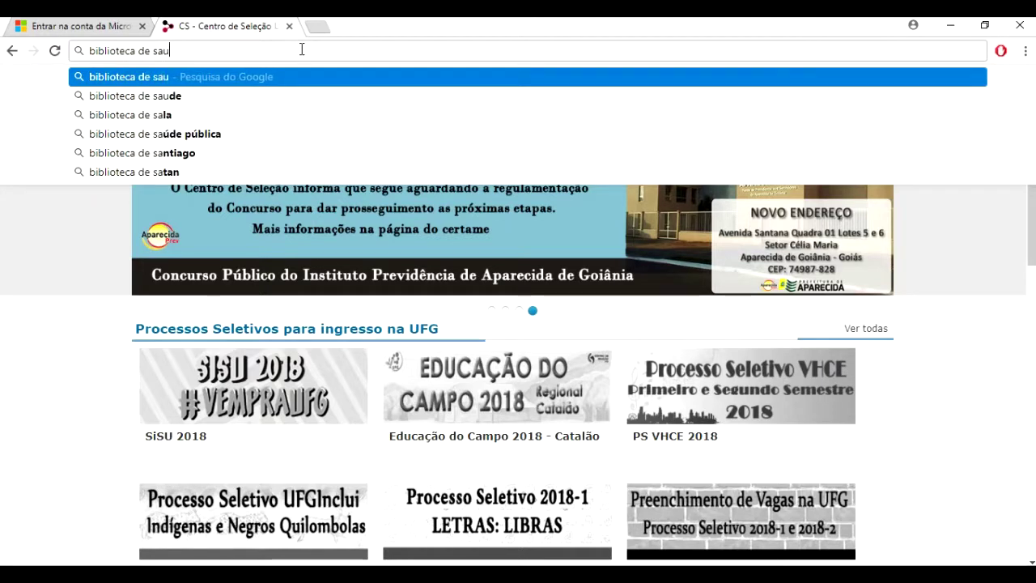
{"action": "type", "text": "de enf"}
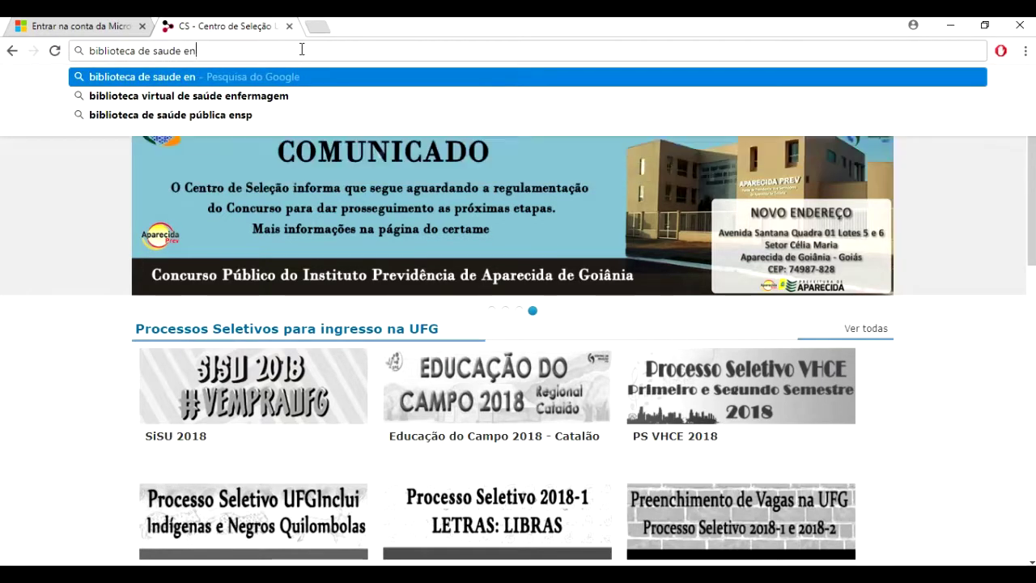
{"action": "type", "text": "ermagem"}
{"action": "key", "text": "Return"}
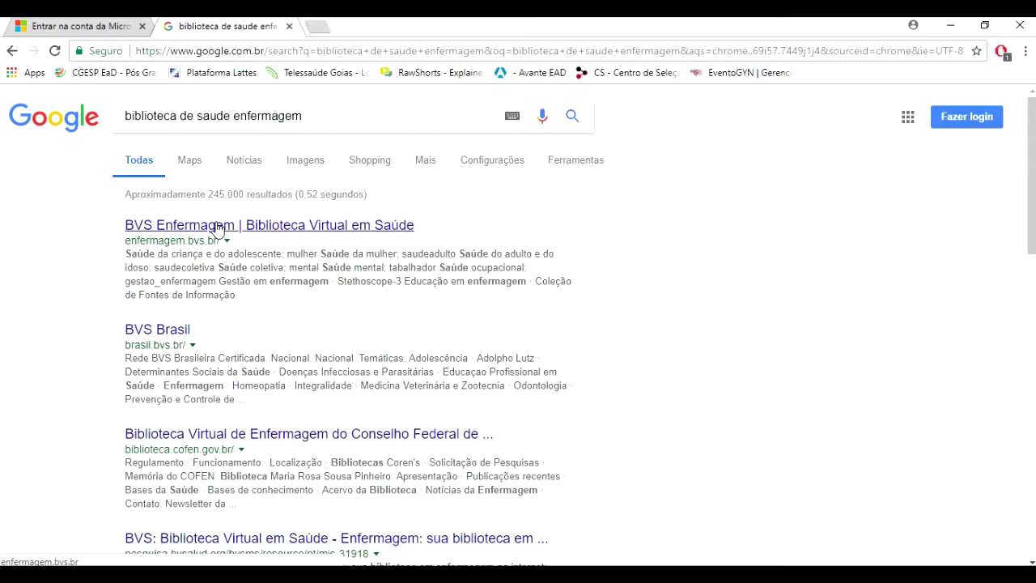
{"action": "left_click", "coordinate": [217, 227]}
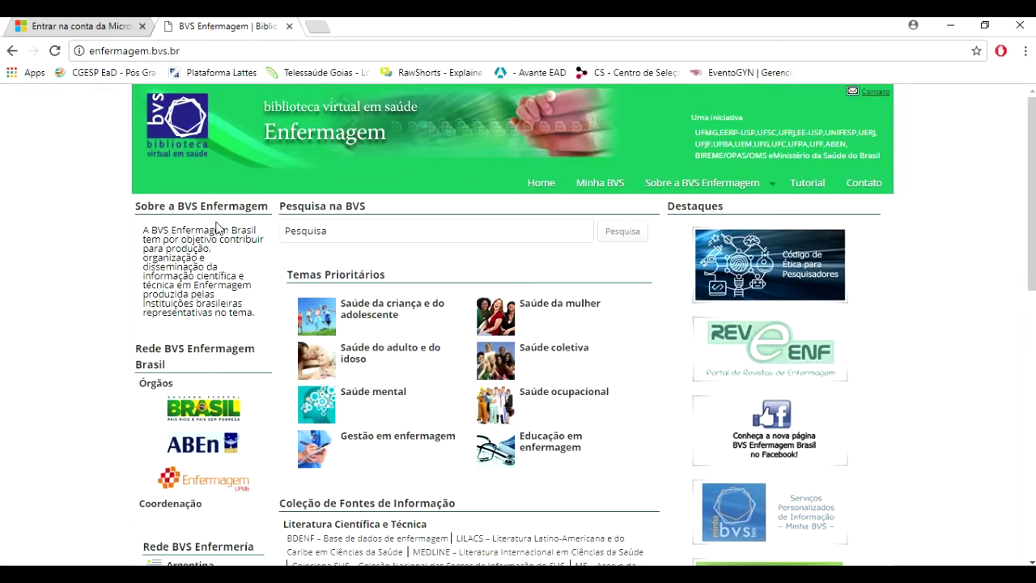
Search the BVS Enfermagem library for "auditoria espiritualidade"
{"action": "scroll", "coordinate": [216, 228], "scroll_direction": "down", "scroll_amount": 1}
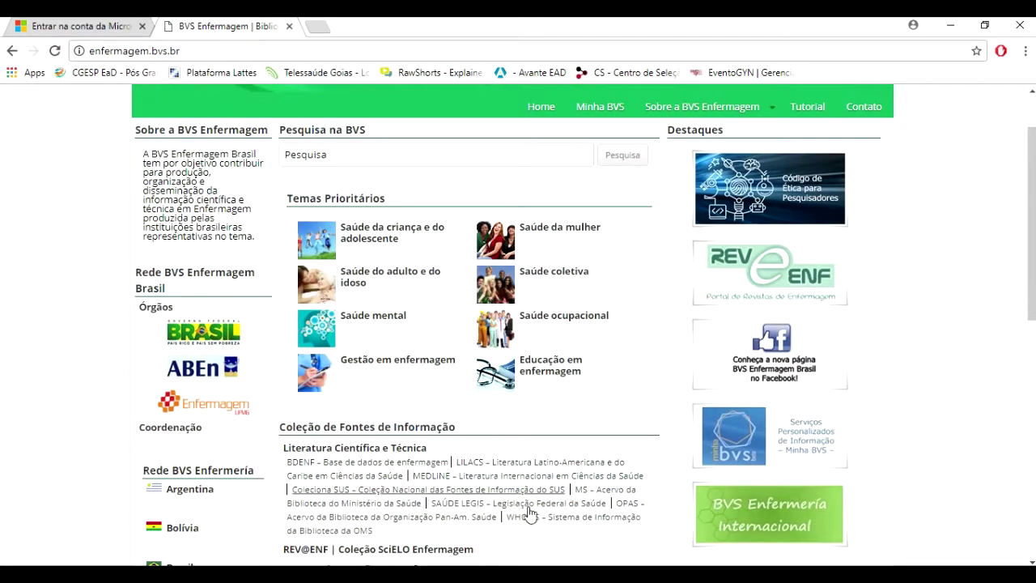
{"action": "scroll", "coordinate": [255, 346], "scroll_direction": "down", "scroll_amount": 3}
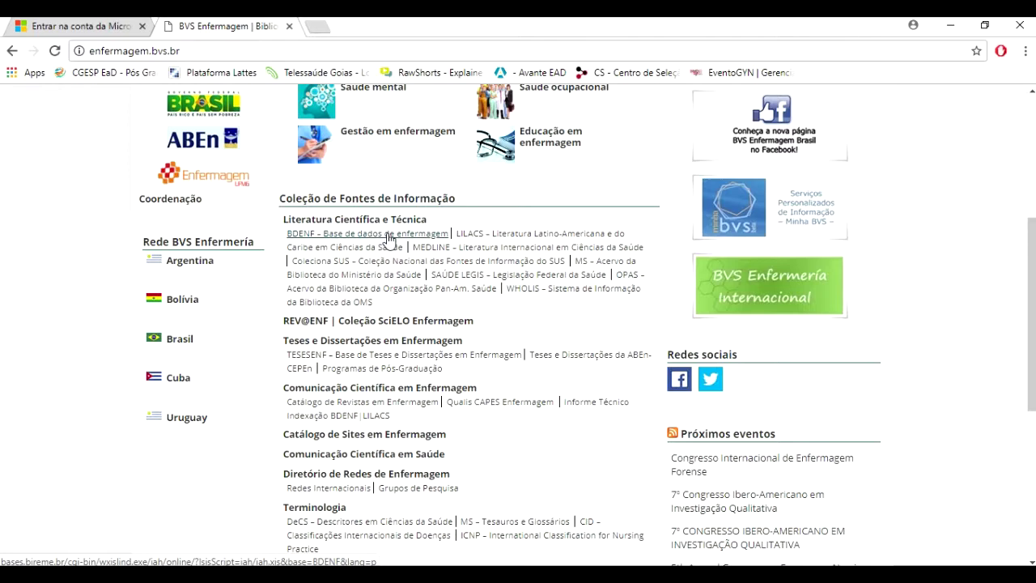
{"action": "scroll", "coordinate": [372, 235], "scroll_direction": "up", "scroll_amount": 4}
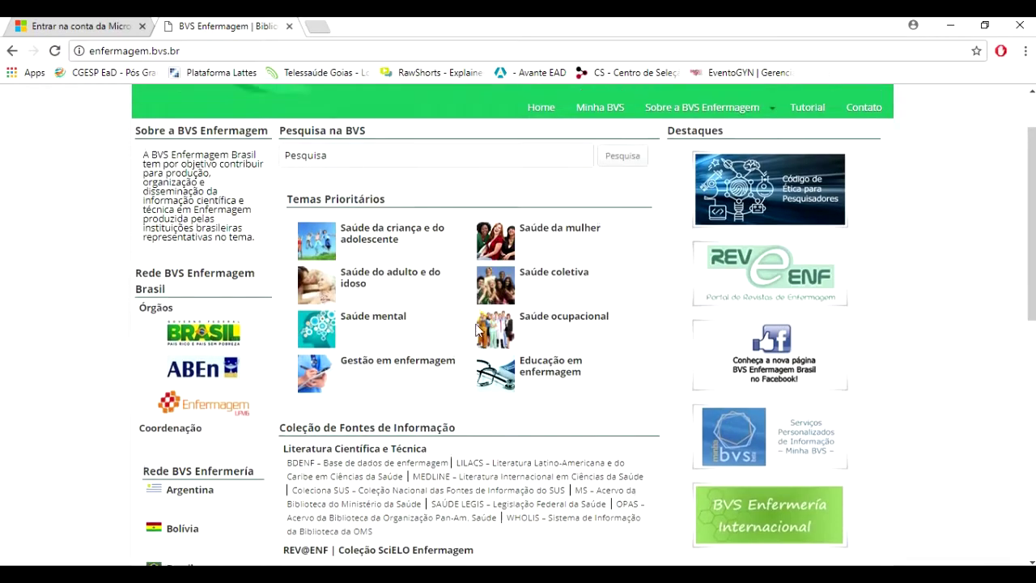
{"action": "left_click", "coordinate": [353, 234]}
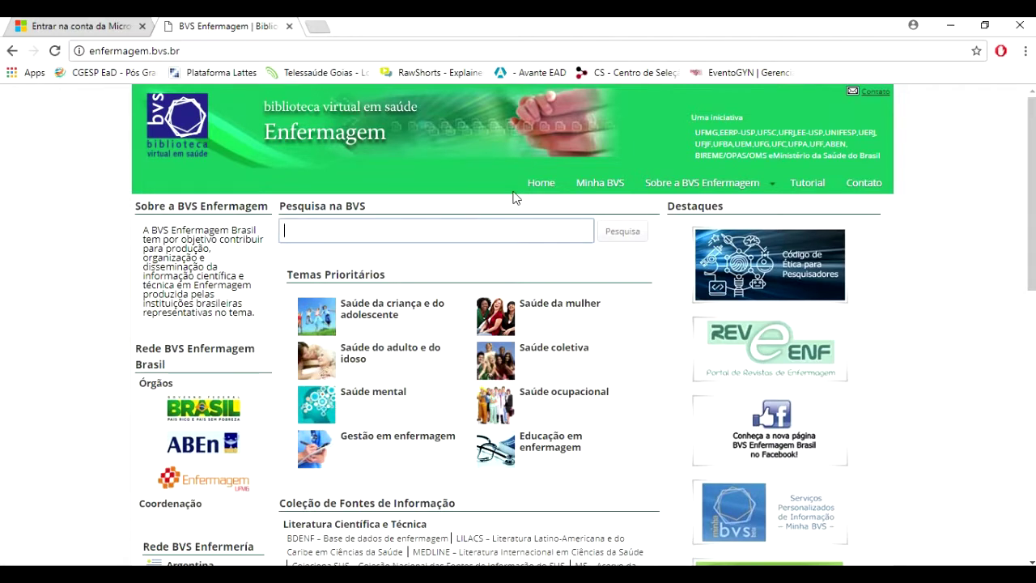
{"action": "type", "text": "auditoria e"}
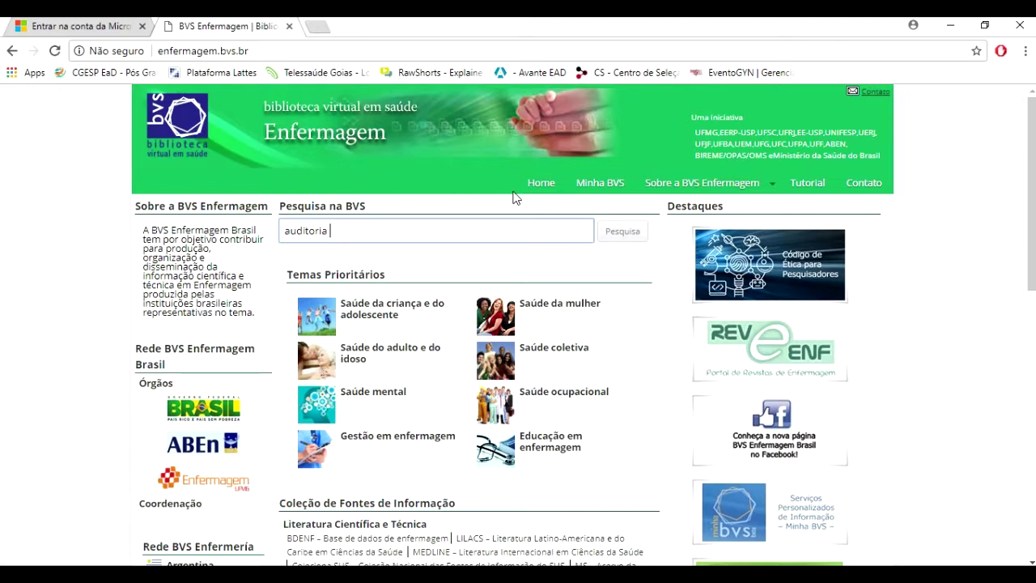
{"action": "type", "text": "spiritualidade"}
{"action": "key", "text": "Return"}
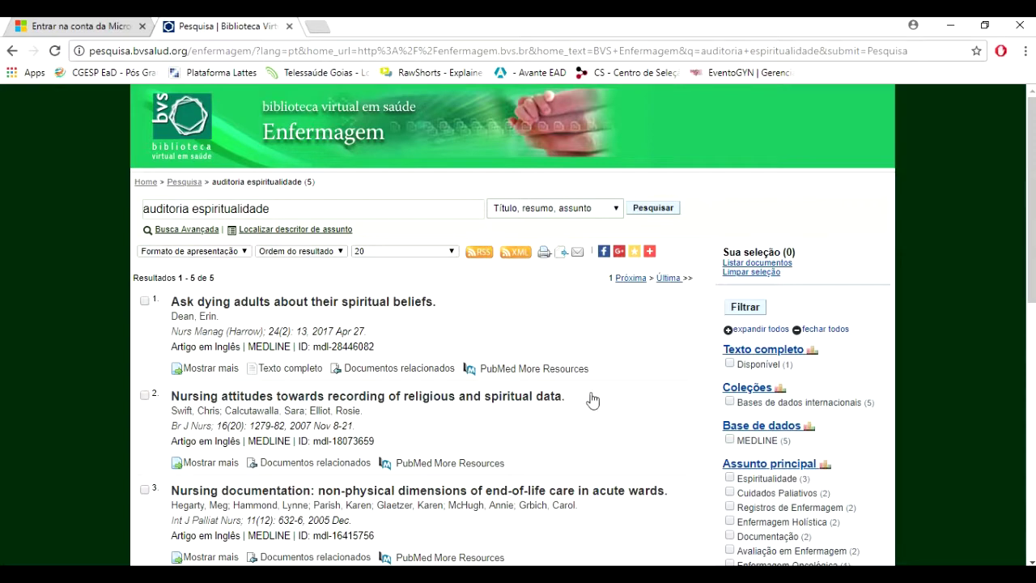
Review the results, open the full record "Nursing documentation: non-physical dimensions of end-of-life care in acute wards" and check its related documents
{"action": "scroll", "coordinate": [578, 395], "scroll_direction": "down", "scroll_amount": 2}
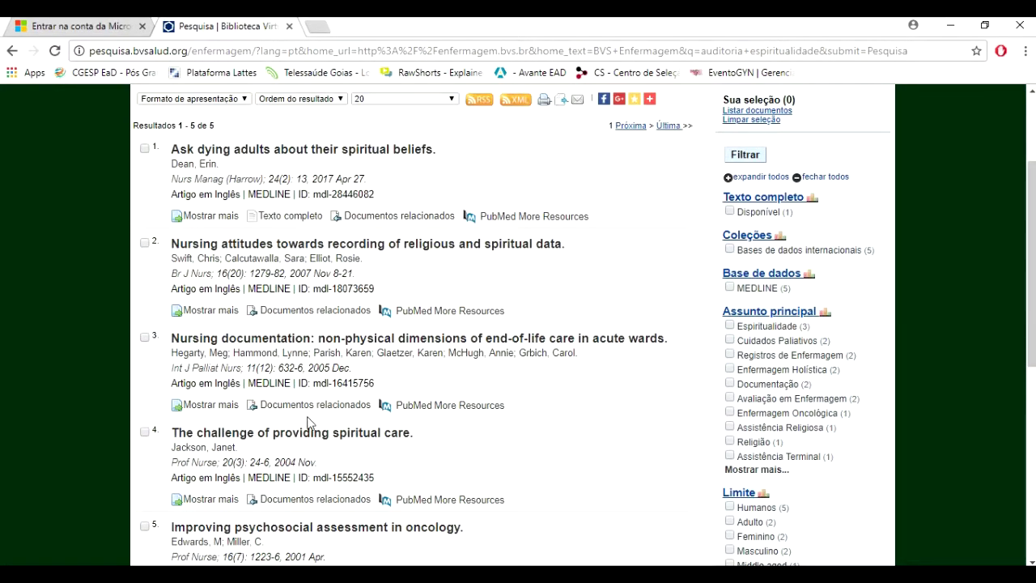
{"action": "scroll", "coordinate": [309, 422], "scroll_direction": "down", "scroll_amount": 1}
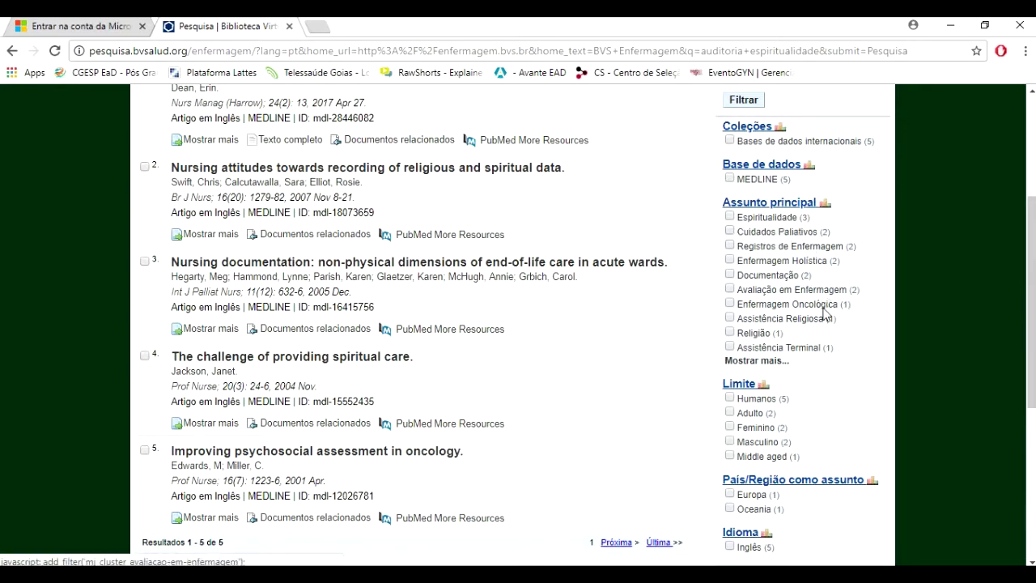
{"action": "scroll", "coordinate": [615, 265], "scroll_direction": "up", "scroll_amount": 2}
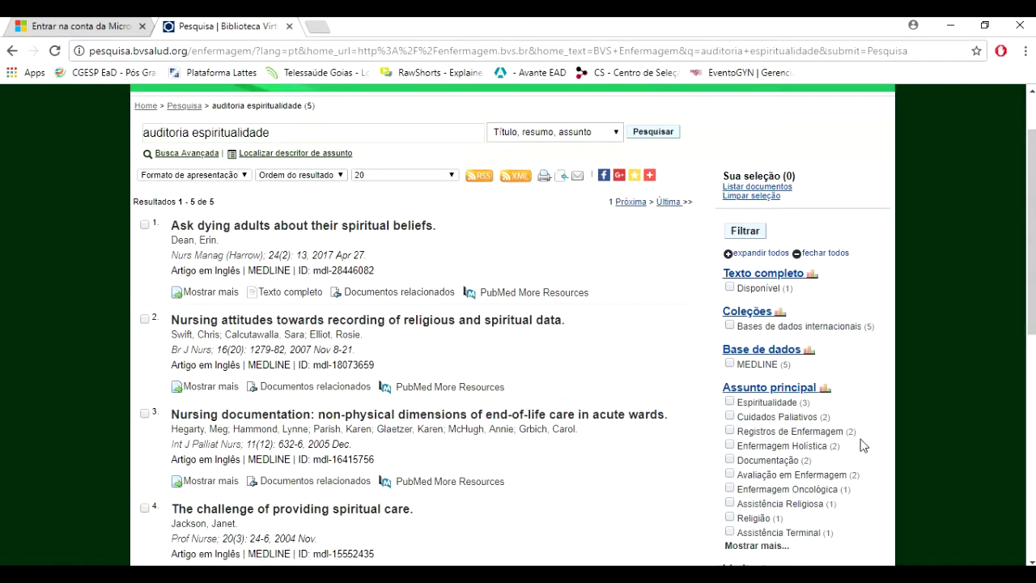
{"action": "scroll", "coordinate": [878, 460], "scroll_direction": "down", "scroll_amount": 1}
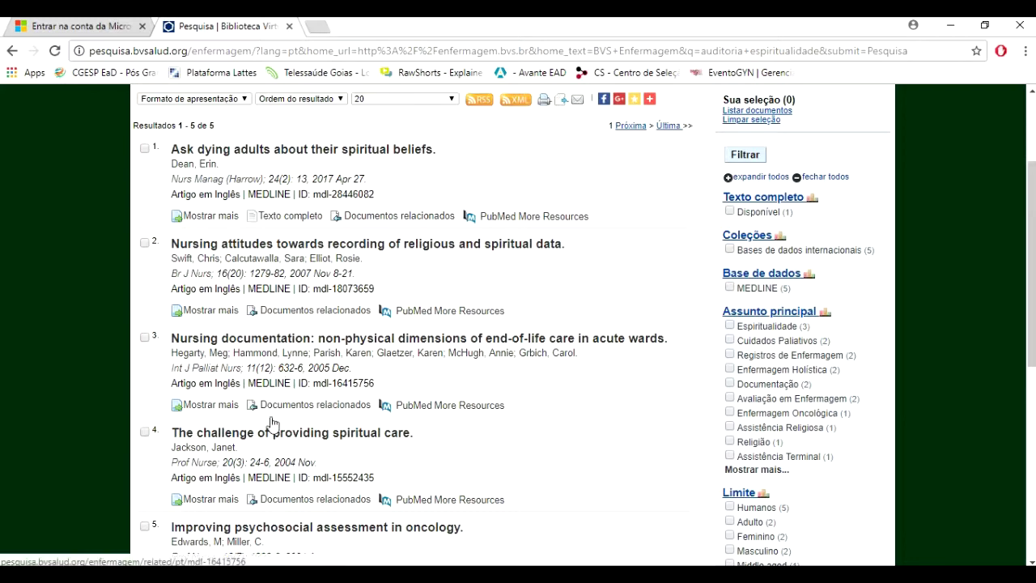
{"action": "left_click", "coordinate": [227, 409]}
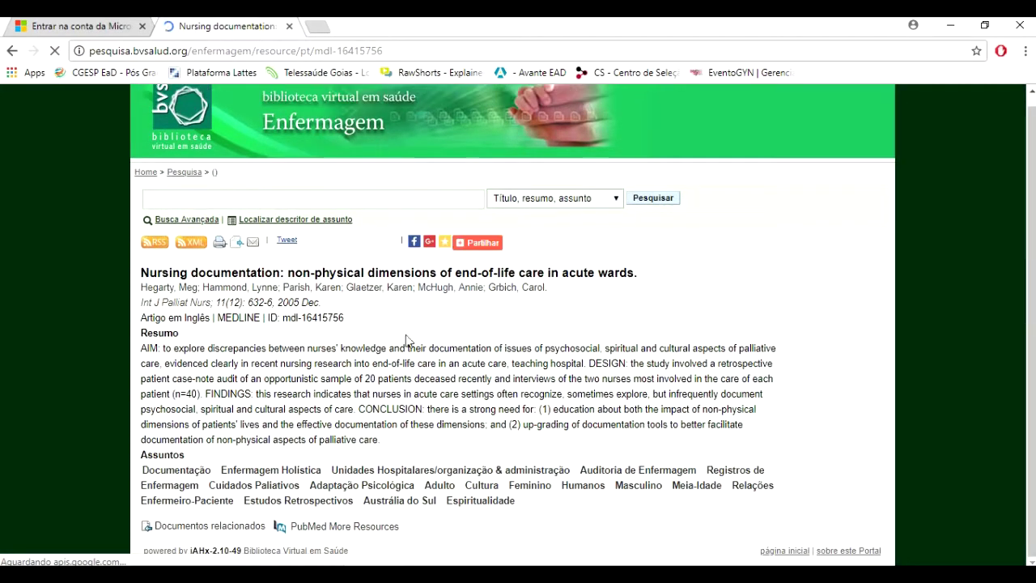
{"action": "left_click", "coordinate": [203, 531]}
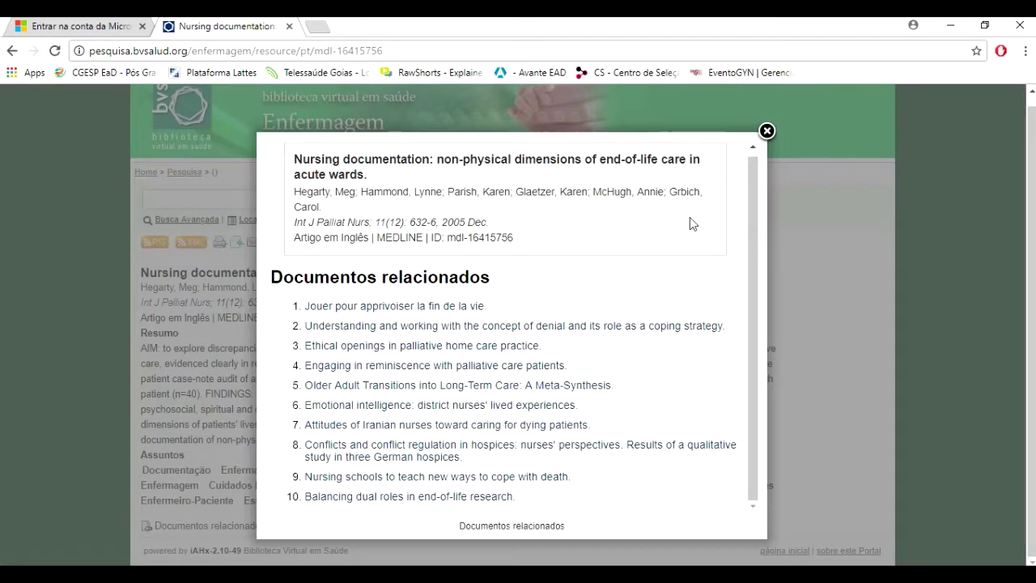
{"action": "left_click", "coordinate": [767, 130]}
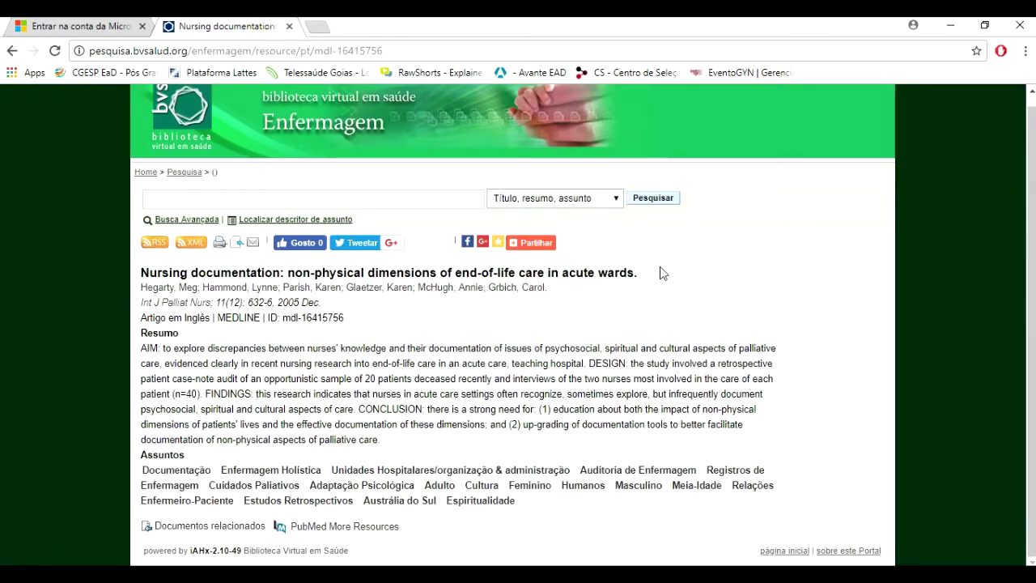
Copy the article's title, search the web for it in a new tab, and open the matching PubMed entry
{"action": "left_click_drag", "start_coordinate": [664, 273], "coordinate": [123, 277]}
{"action": "key", "text": "ctrl+c"}
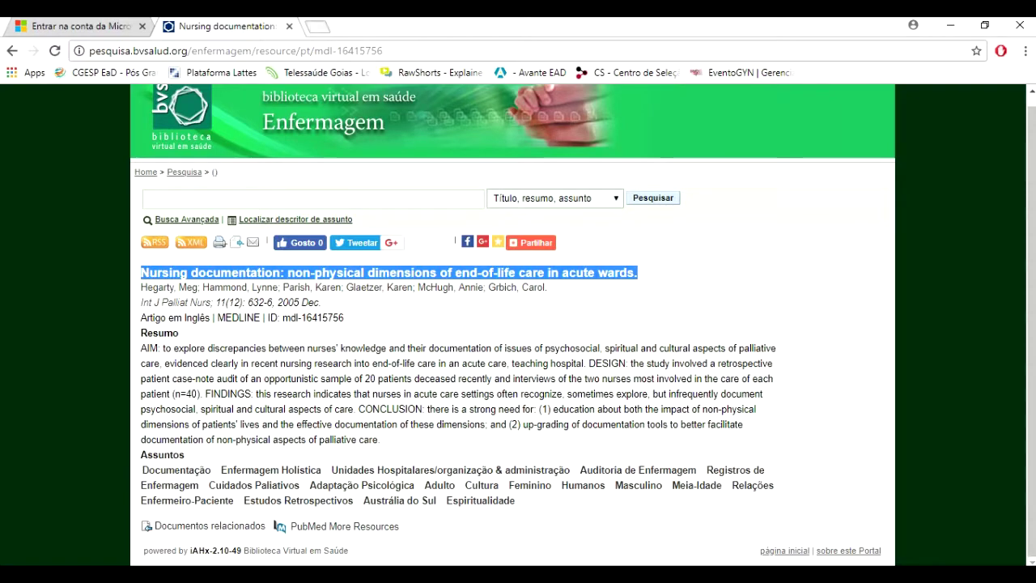
{"action": "left_click", "coordinate": [317, 26]}
{"action": "key", "text": "ctrl+v"}
{"action": "key", "text": "Return"}
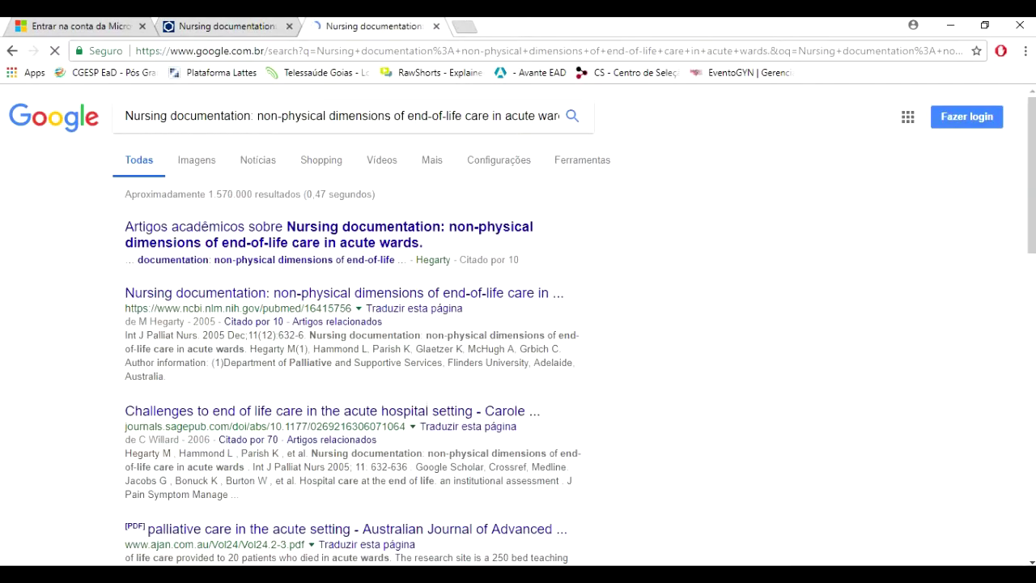
{"action": "left_click", "coordinate": [260, 292]}
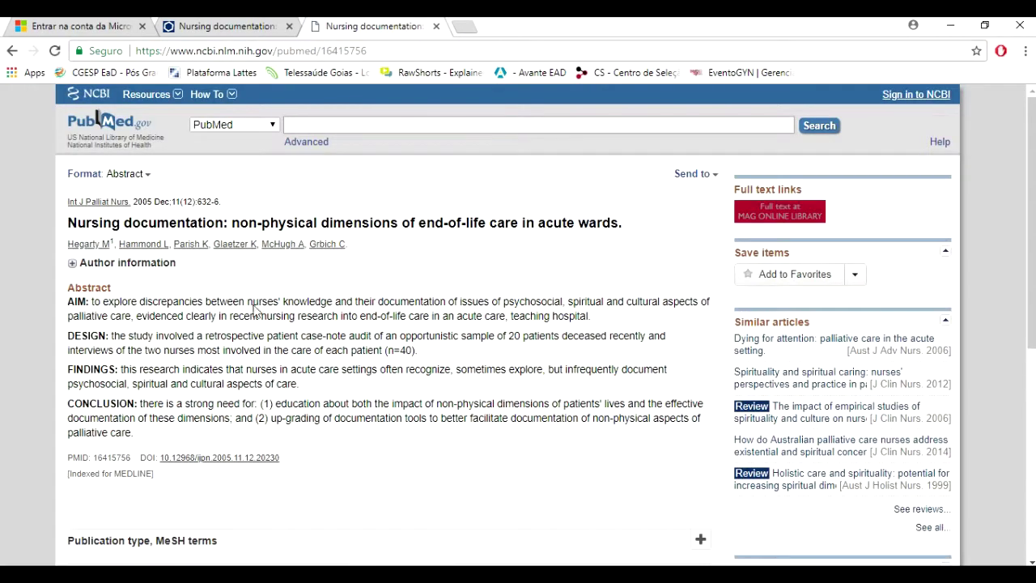
Open the article's publisher page through the DOI link 10.12968/ijpn.2005.11.12.20230 in the PubMed record
{"action": "scroll", "coordinate": [217, 342], "scroll_direction": "down", "scroll_amount": 1}
{"action": "scroll", "coordinate": [217, 341], "scroll_direction": "down", "scroll_amount": 3}
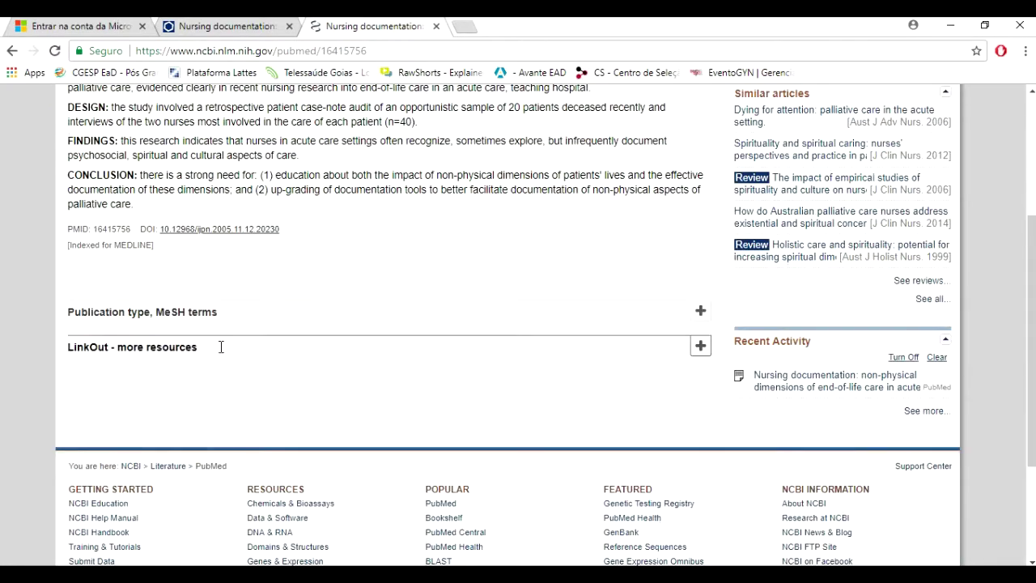
{"action": "scroll", "coordinate": [231, 379], "scroll_direction": "up", "scroll_amount": 2}
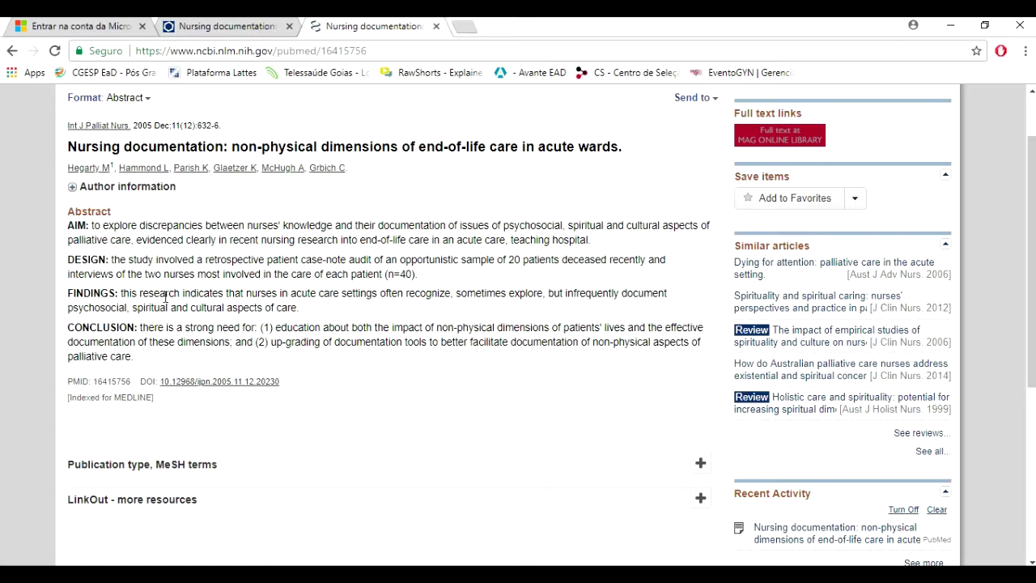
{"action": "left_click", "coordinate": [216, 382]}
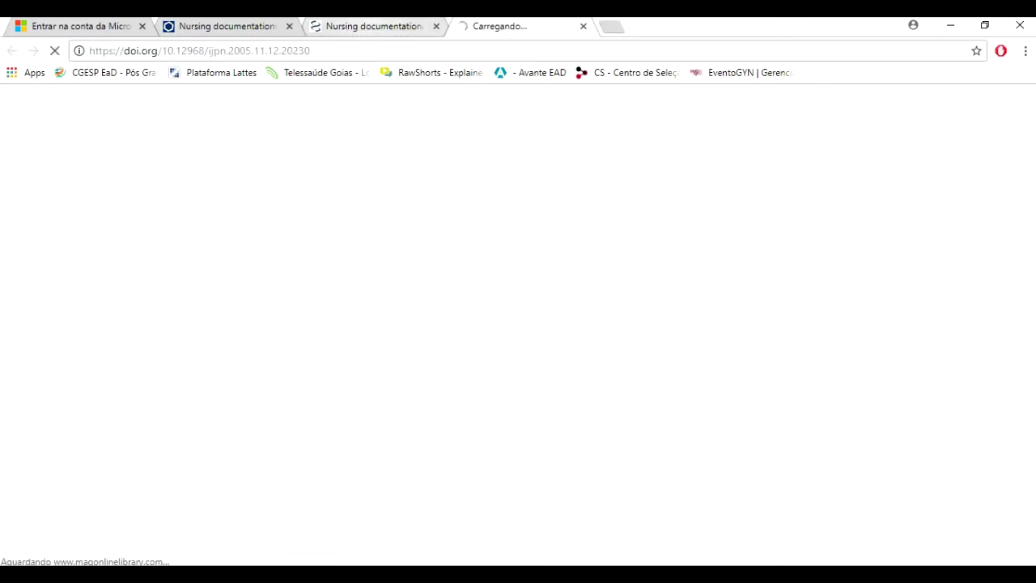
{"action": "left_click", "coordinate": [373, 25]}
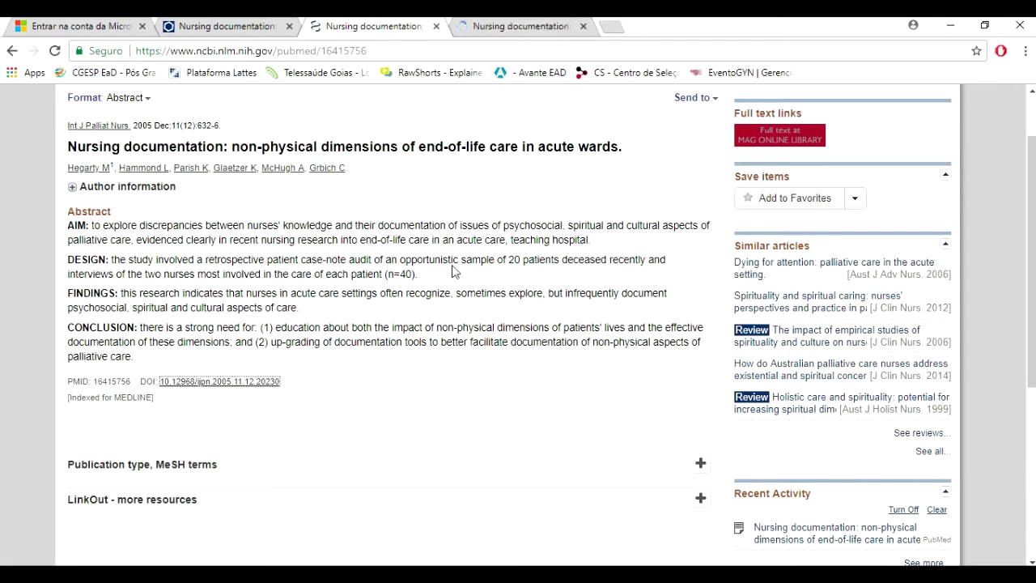
{"action": "left_click", "coordinate": [482, 29]}
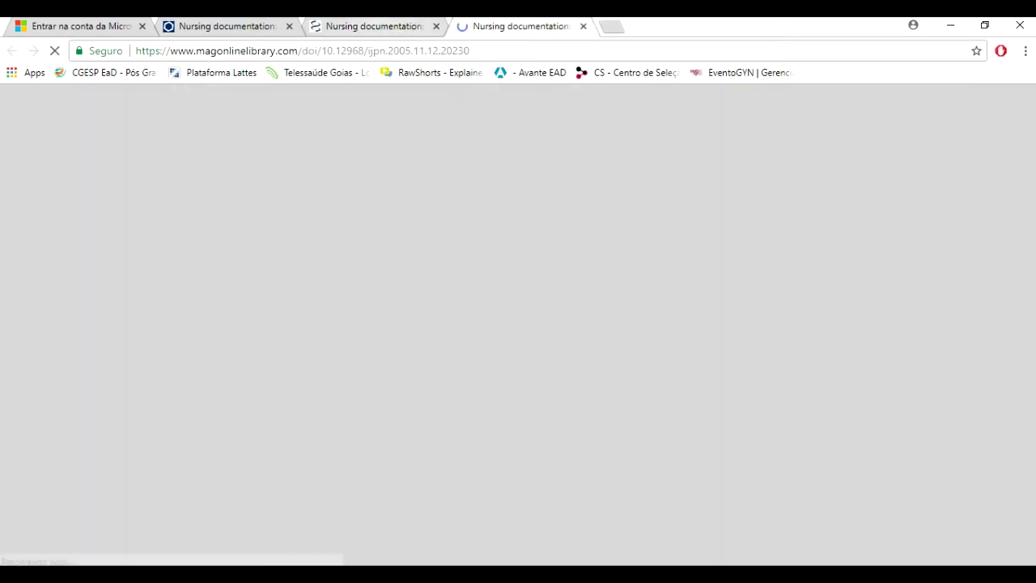
{"action": "left_click", "coordinate": [372, 26]}
{"action": "left_click", "coordinate": [518, 26]}
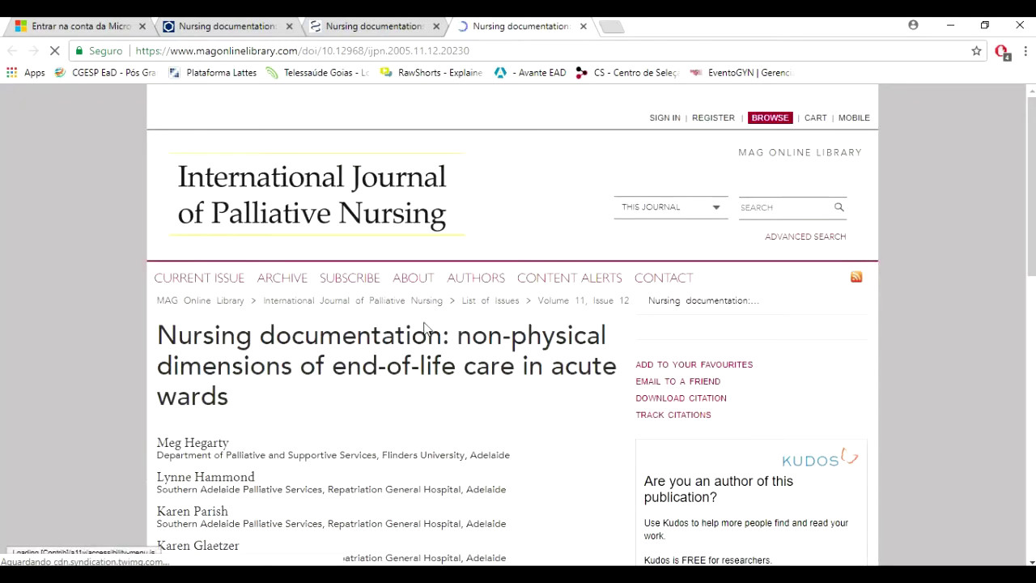
Examine the abstract, keywords and available PDF options on the article's publisher page
{"action": "scroll", "coordinate": [424, 328], "scroll_direction": "down", "scroll_amount": 6}
{"action": "scroll", "coordinate": [424, 328], "scroll_direction": "down", "scroll_amount": 3}
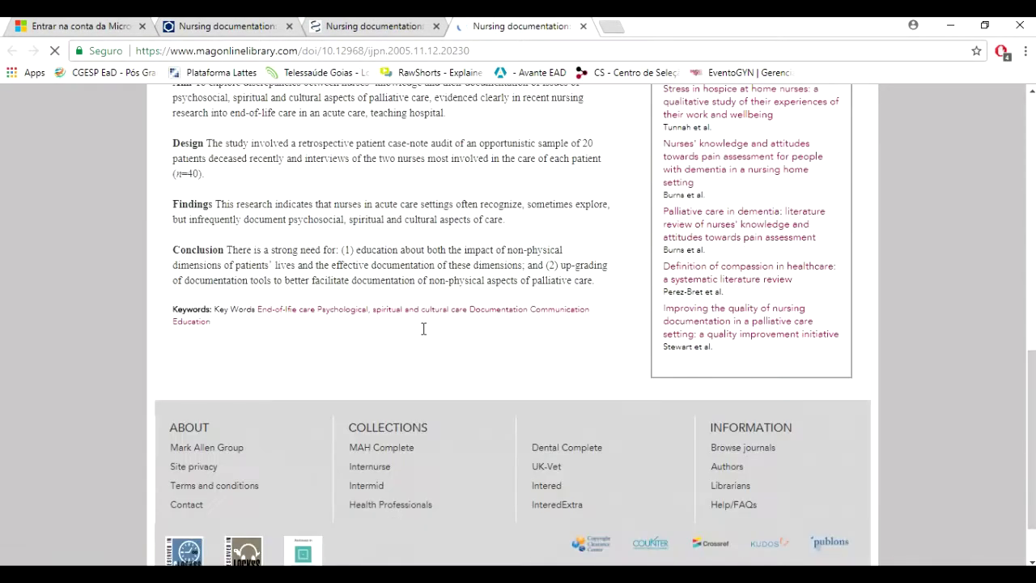
{"action": "scroll", "coordinate": [424, 333], "scroll_direction": "up", "scroll_amount": 1}
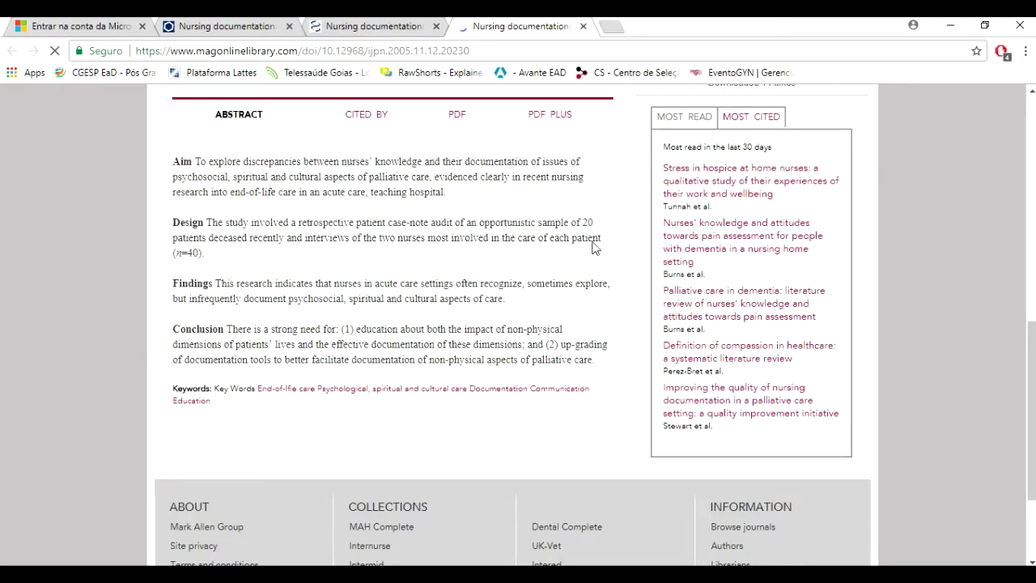
{"action": "scroll", "coordinate": [443, 278], "scroll_direction": "up", "scroll_amount": 1}
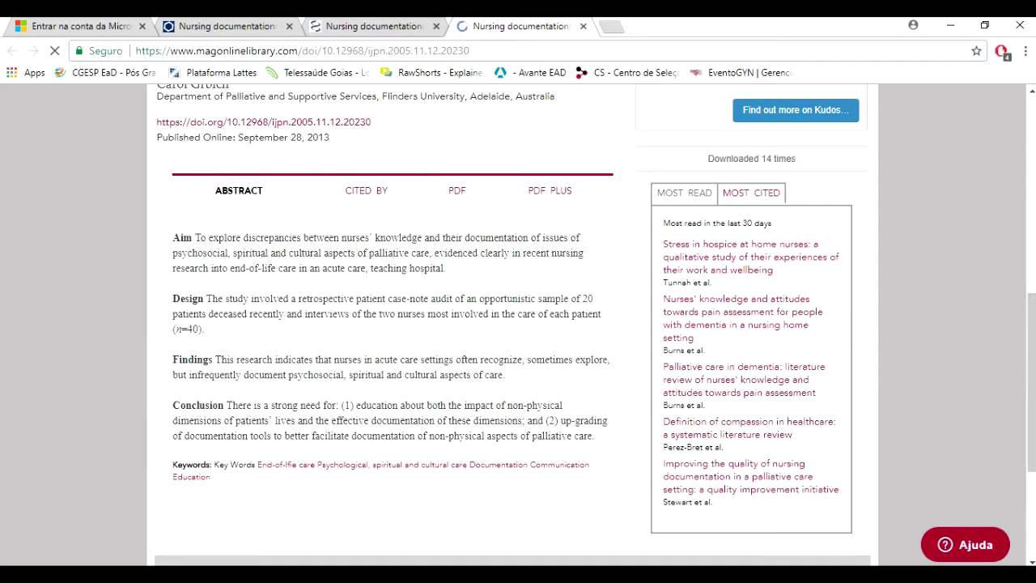
Return to the BVS record and go back to the "auditoria espiritualidade" search results
{"action": "key", "text": "ctrl+shift+Tab"}
{"action": "key", "text": "ctrl+shift+Tab"}
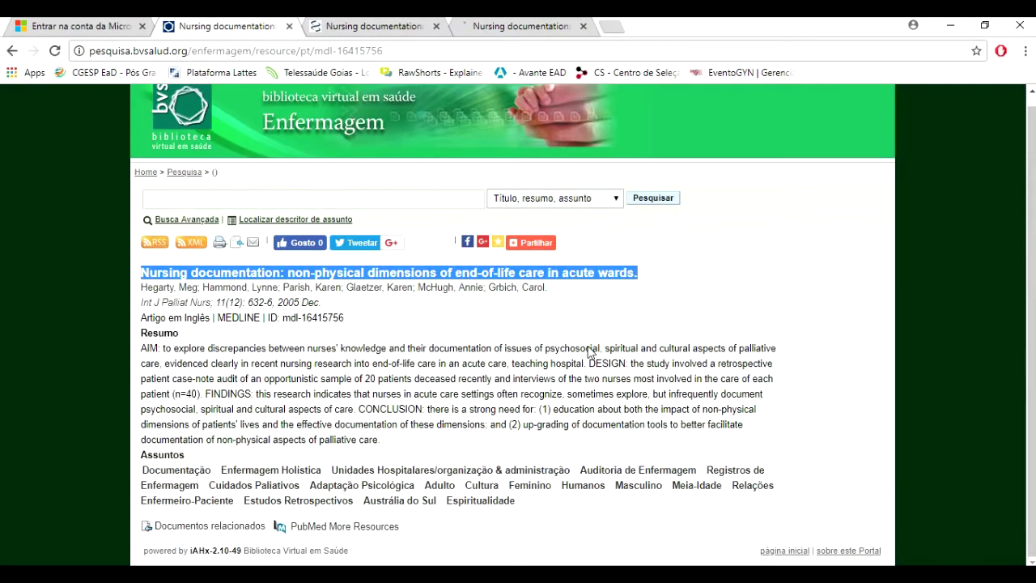
{"action": "left_click", "coordinate": [12, 51]}
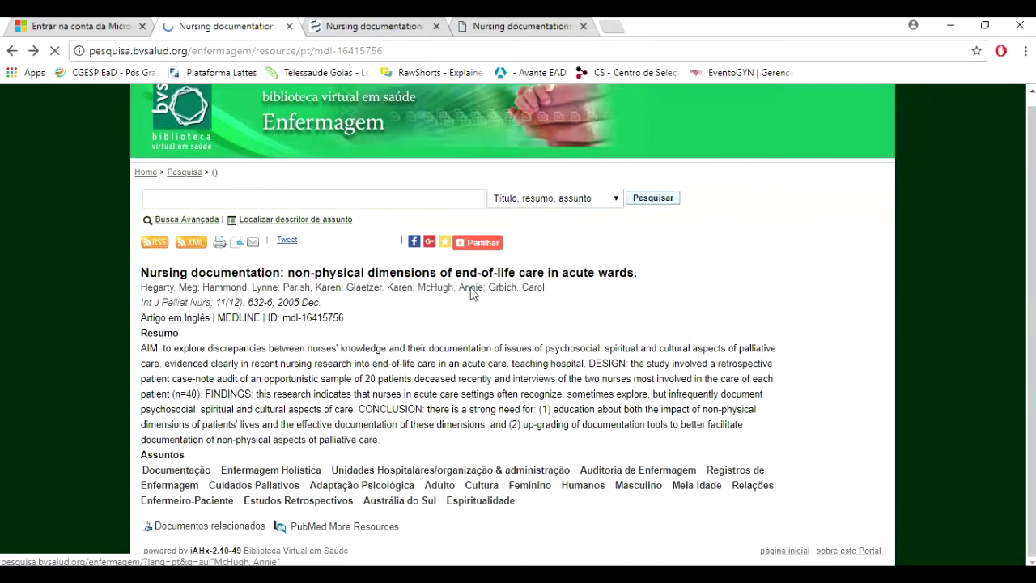
{"action": "left_click", "coordinate": [12, 51]}
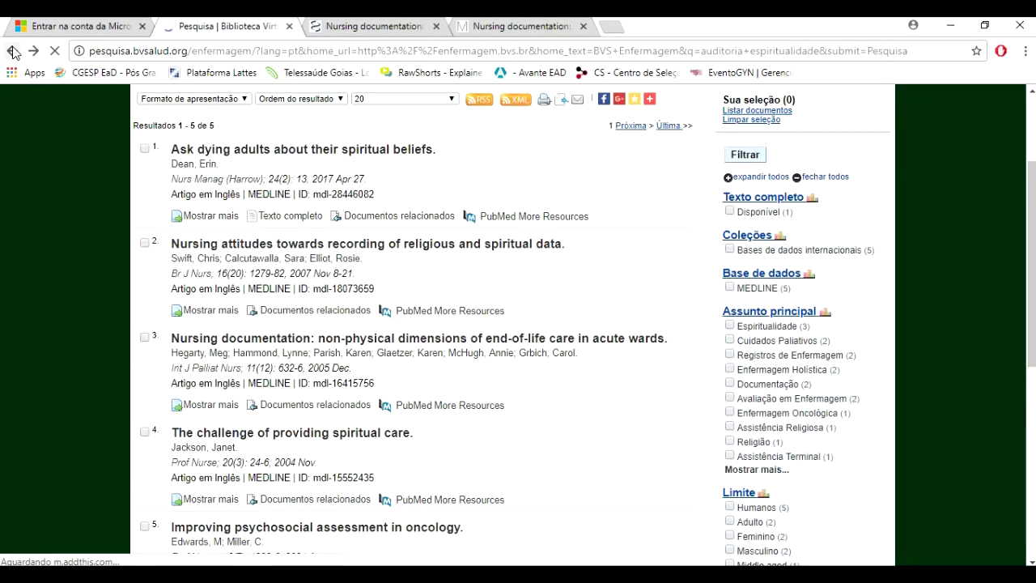
{"action": "scroll", "coordinate": [224, 157], "scroll_direction": "up", "scroll_amount": 2}
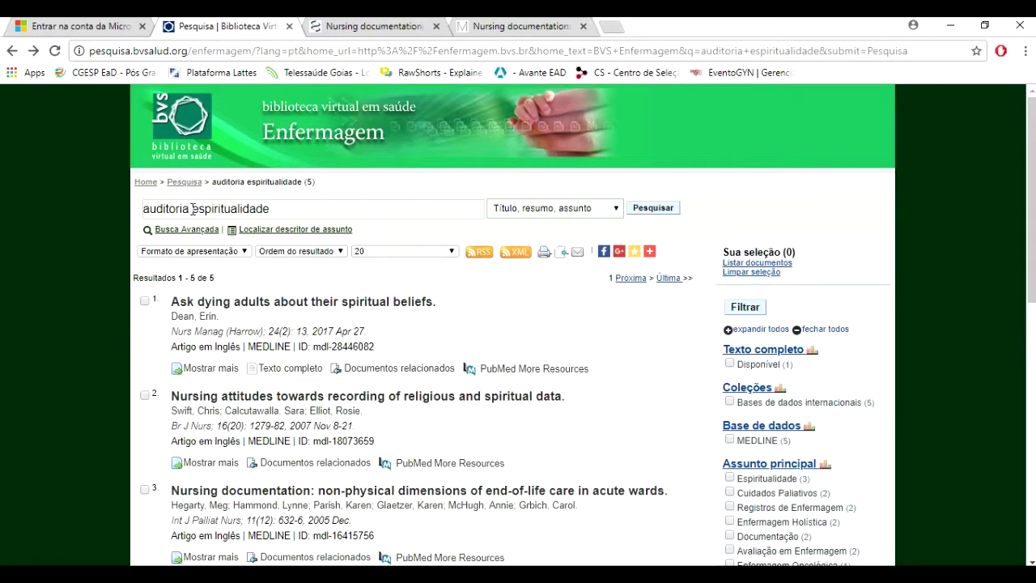
Replace "auditoria" in the query and search the library for "cuidados paliativo espiritualidade"
{"action": "left_click_drag", "start_coordinate": [193, 209], "coordinate": [130, 208]}
{"action": "key", "text": "BackSpace"}
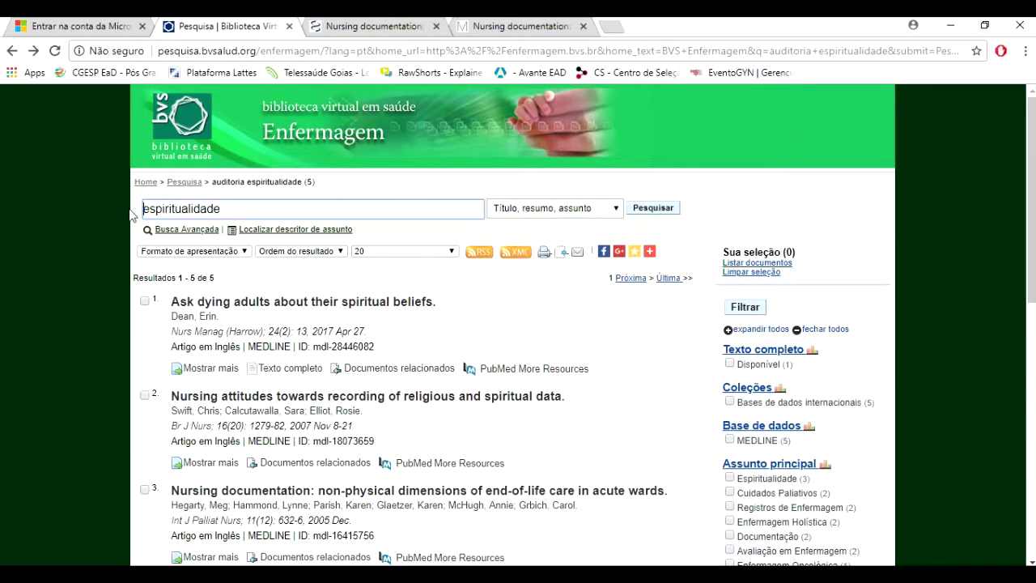
{"action": "type", "text": "cuidados p"}
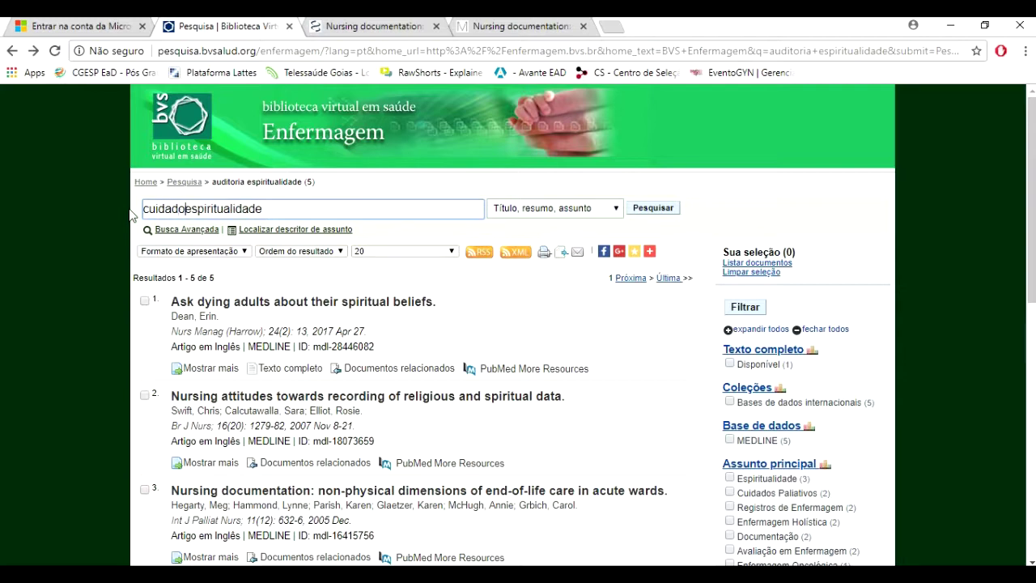
{"action": "type", "text": "aliativo"}
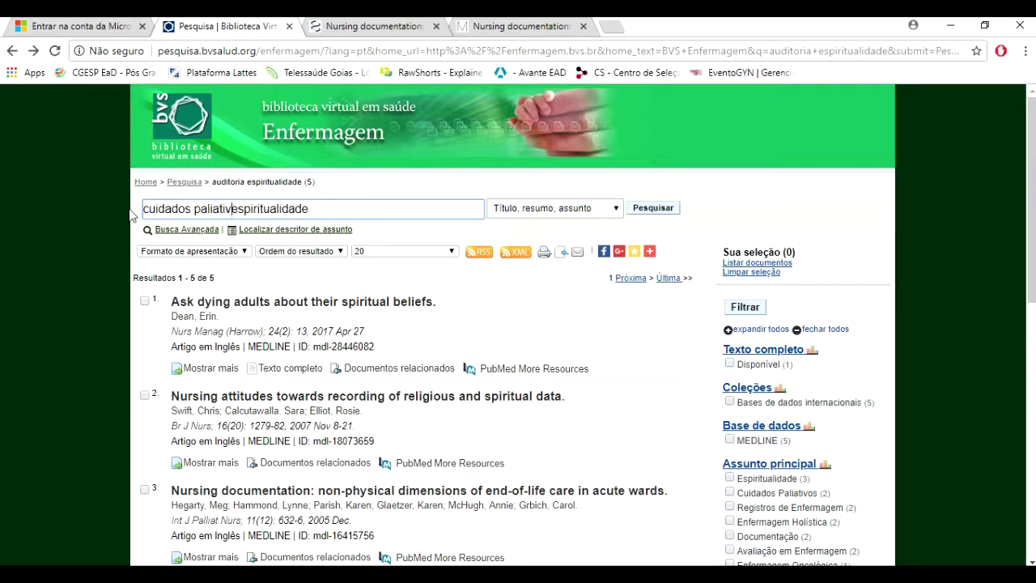
{"action": "key", "text": "Return"}
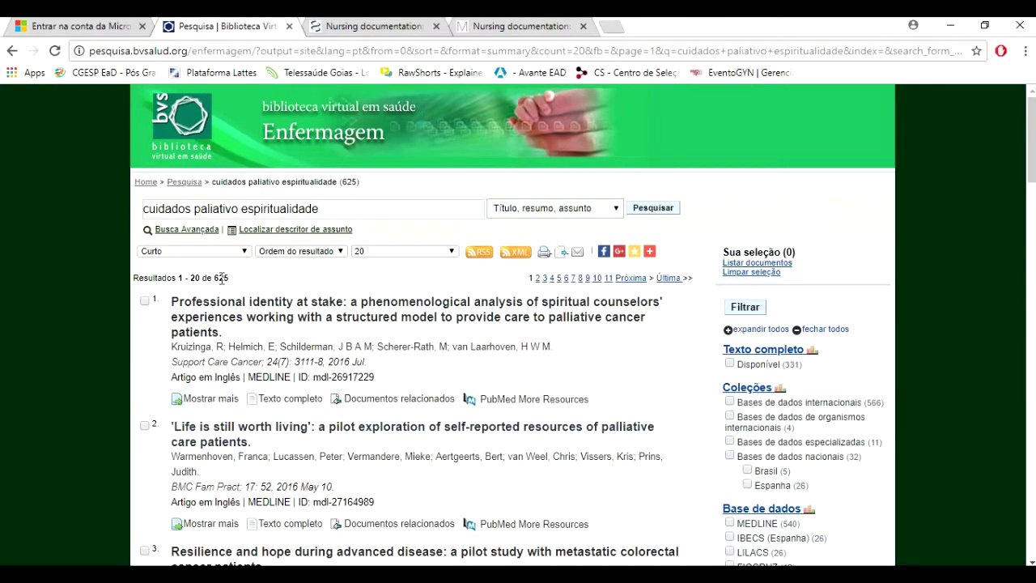
Browse the results and open the record "Cuidados paliativos e espiritualidade: revisao integrativa da literatura"
{"action": "scroll", "coordinate": [657, 391], "scroll_direction": "down", "scroll_amount": 1}
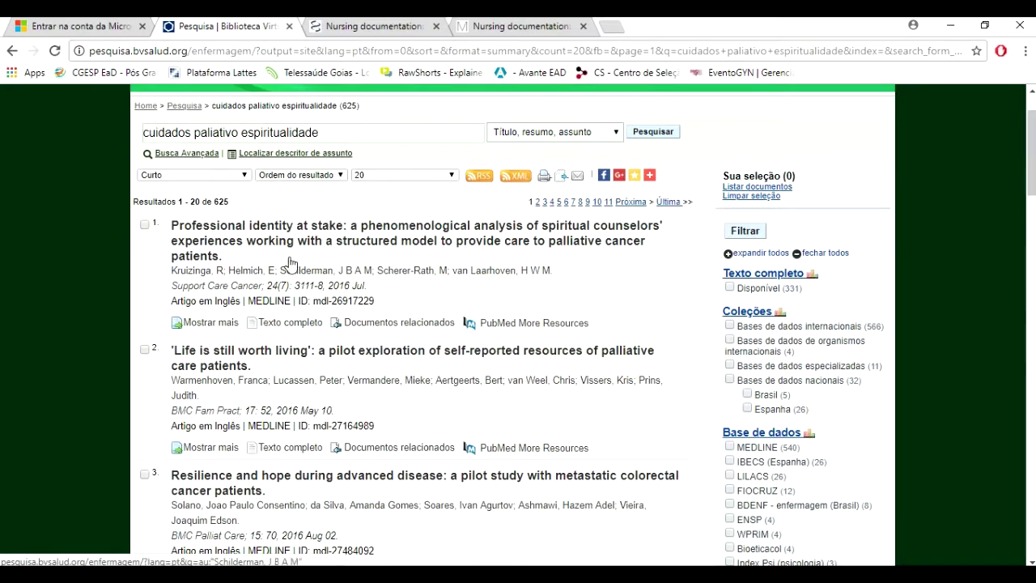
{"action": "scroll", "coordinate": [543, 390], "scroll_direction": "down", "scroll_amount": 2}
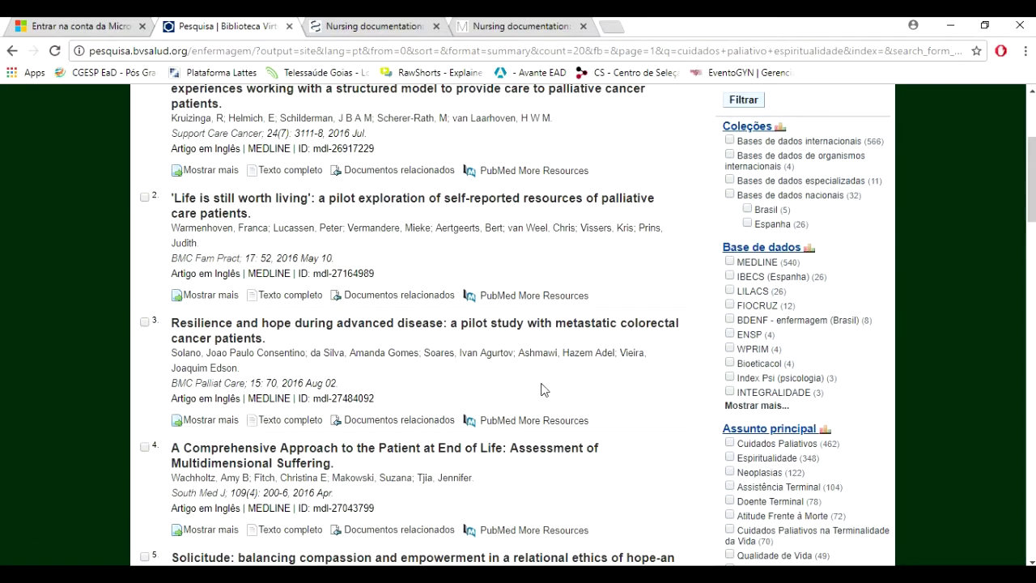
{"action": "scroll", "coordinate": [542, 390], "scroll_direction": "down", "scroll_amount": 4}
{"action": "scroll", "coordinate": [542, 391], "scroll_direction": "down", "scroll_amount": 2}
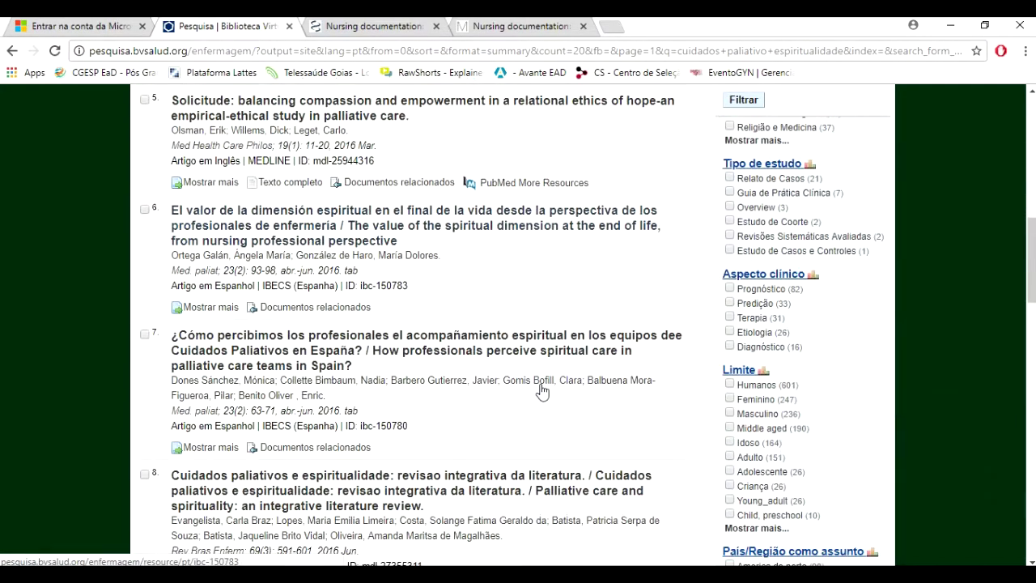
{"action": "scroll", "coordinate": [543, 391], "scroll_direction": "down", "scroll_amount": 3}
{"action": "left_click", "coordinate": [437, 274]}
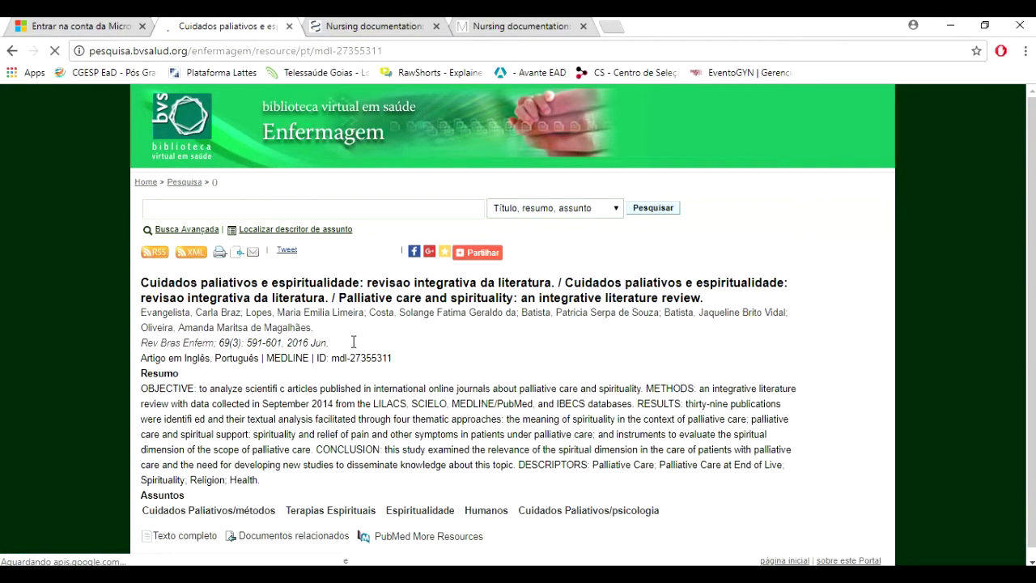
Check the databases named in the article's abstract and open its full text on SciELO
{"action": "left_click_drag", "start_coordinate": [372, 403], "coordinate": [522, 403]}
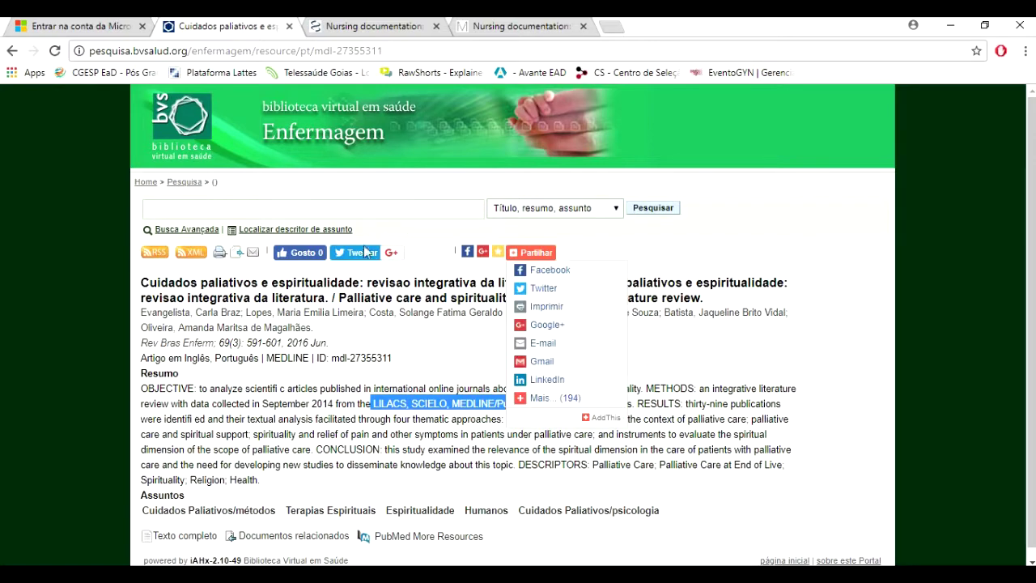
{"action": "left_click", "coordinate": [321, 304]}
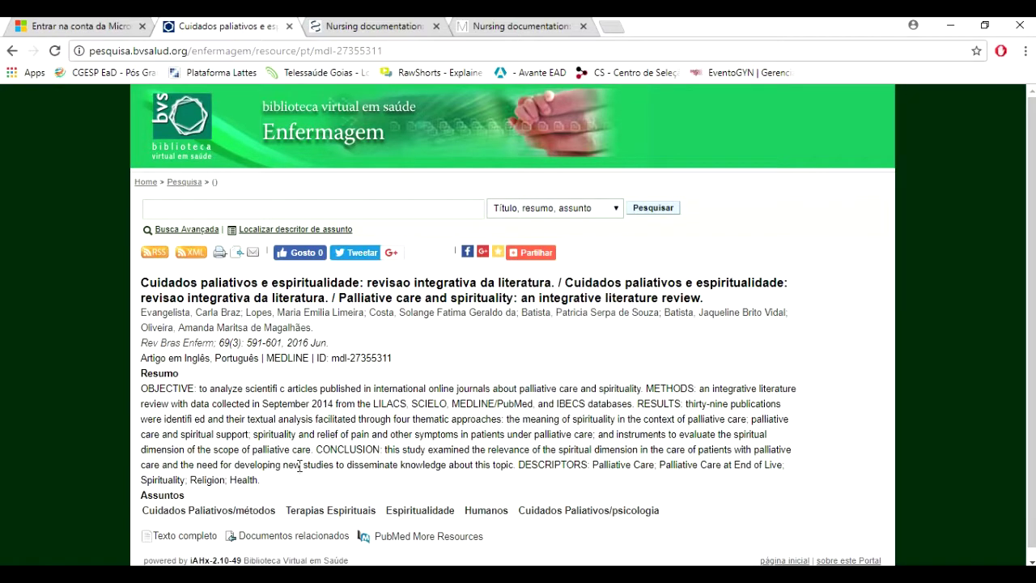
{"action": "scroll", "coordinate": [310, 486], "scroll_direction": "down", "scroll_amount": 1}
{"action": "left_click", "coordinate": [199, 532]}
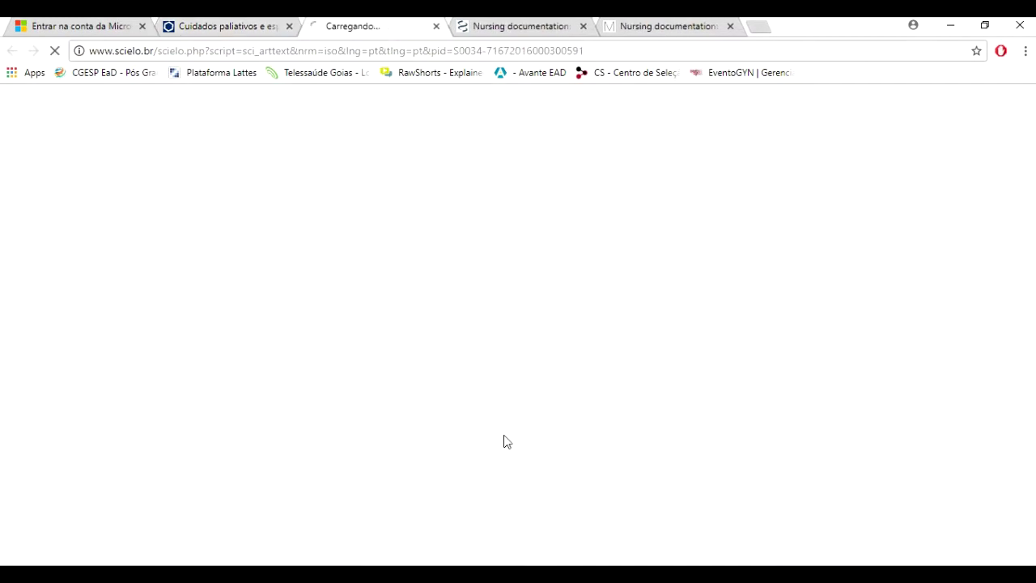
Open the Portuguese PDF of the article from the SciELO page and view its first-page abstract
{"action": "scroll", "coordinate": [454, 307], "scroll_direction": "down", "scroll_amount": 3}
{"action": "scroll", "coordinate": [454, 306], "scroll_direction": "up", "scroll_amount": 3}
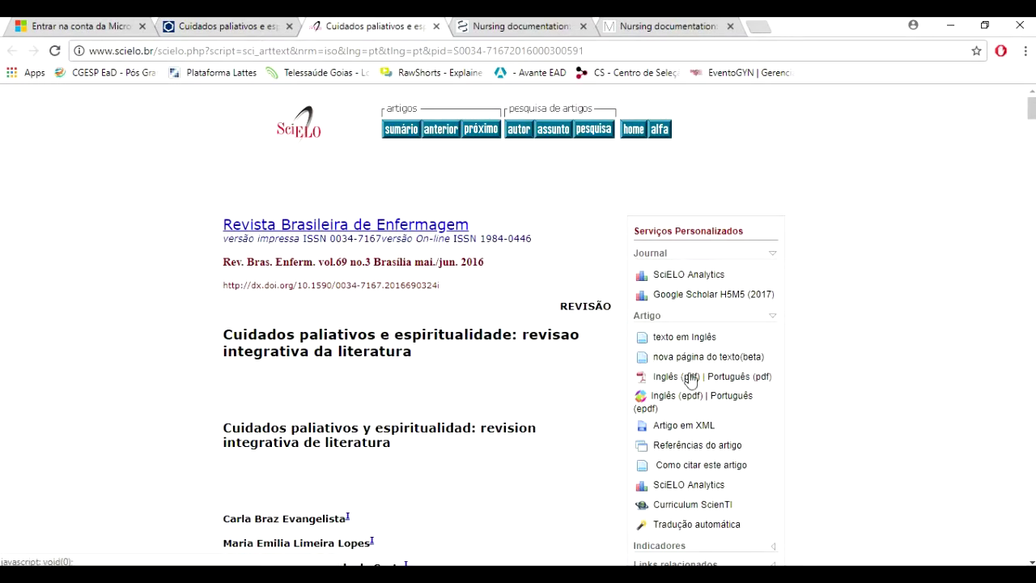
{"action": "left_click", "coordinate": [722, 379]}
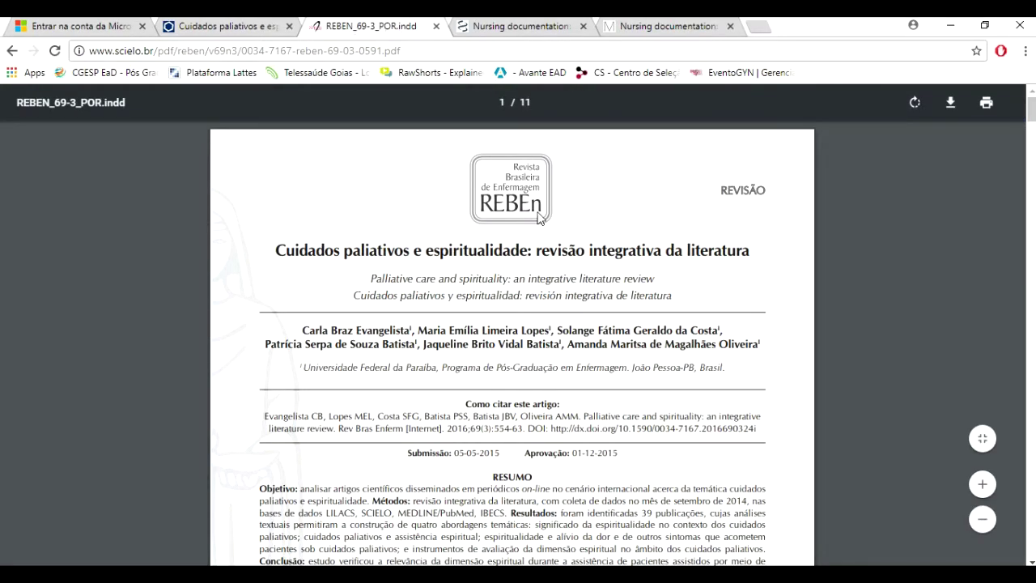
{"action": "scroll", "coordinate": [539, 217], "scroll_direction": "down", "scroll_amount": 2}
{"action": "scroll", "coordinate": [565, 323], "scroll_direction": "down", "scroll_amount": 1}
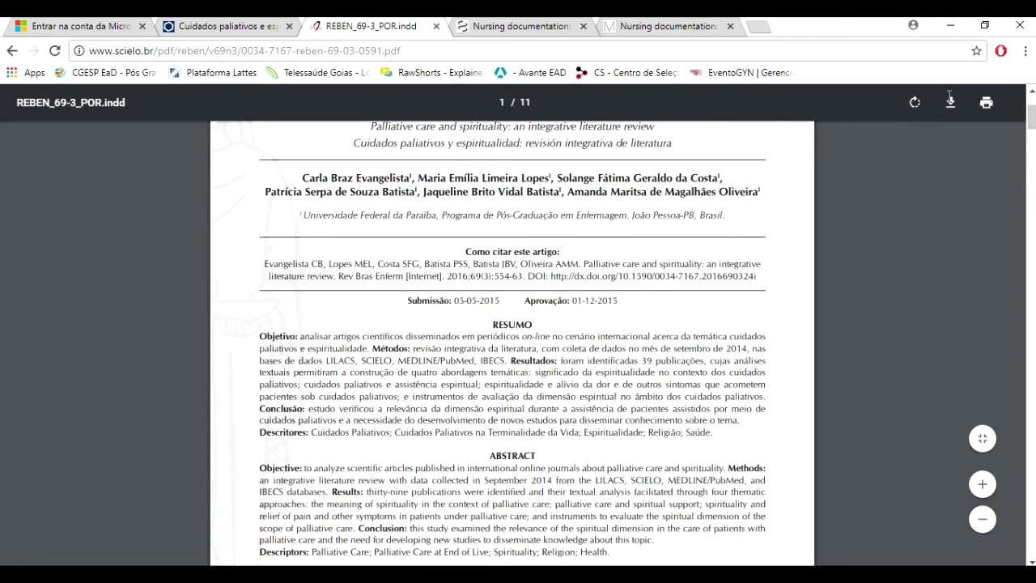
Revisit the PubMed and publisher pages of the "Nursing documentation" article and close the PubMed one
{"action": "left_click", "coordinate": [510, 26]}
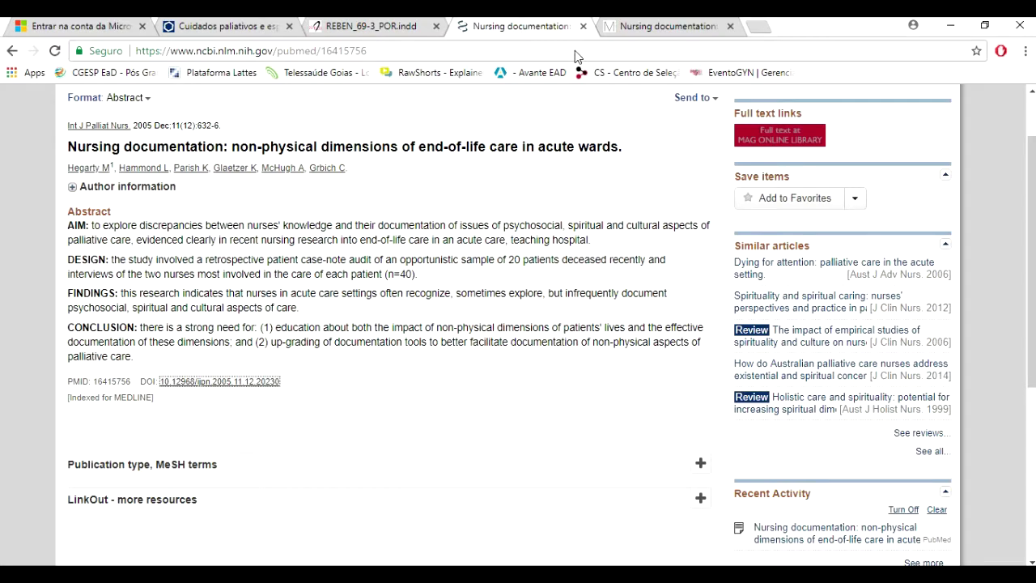
{"action": "left_click", "coordinate": [640, 26]}
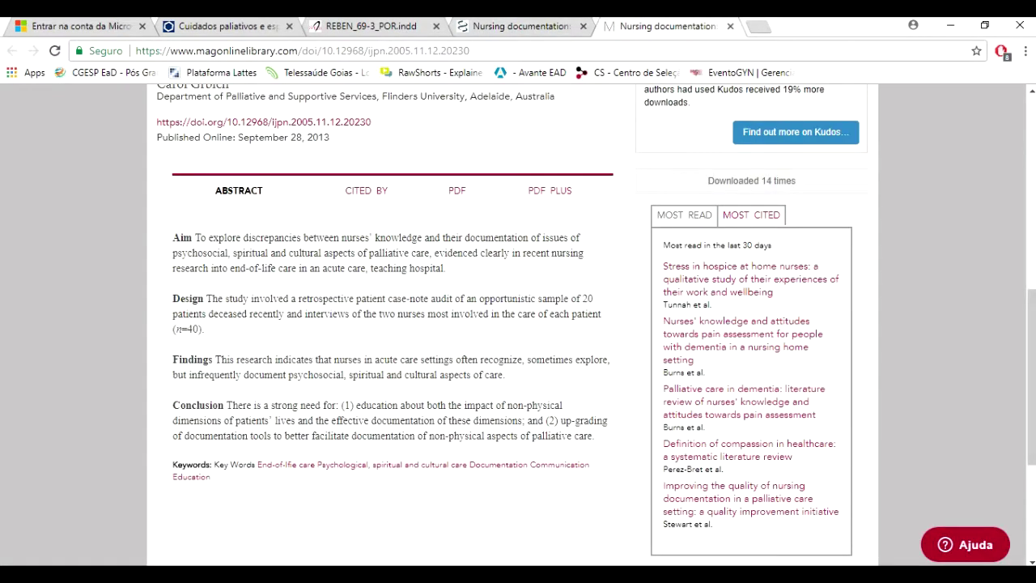
{"action": "left_click", "coordinate": [567, 26]}
{"action": "left_click", "coordinate": [582, 26]}
Request the PDF of the "Nursing documentation" article and examine the login and purchase options for its full text
{"action": "left_click", "coordinate": [455, 198]}
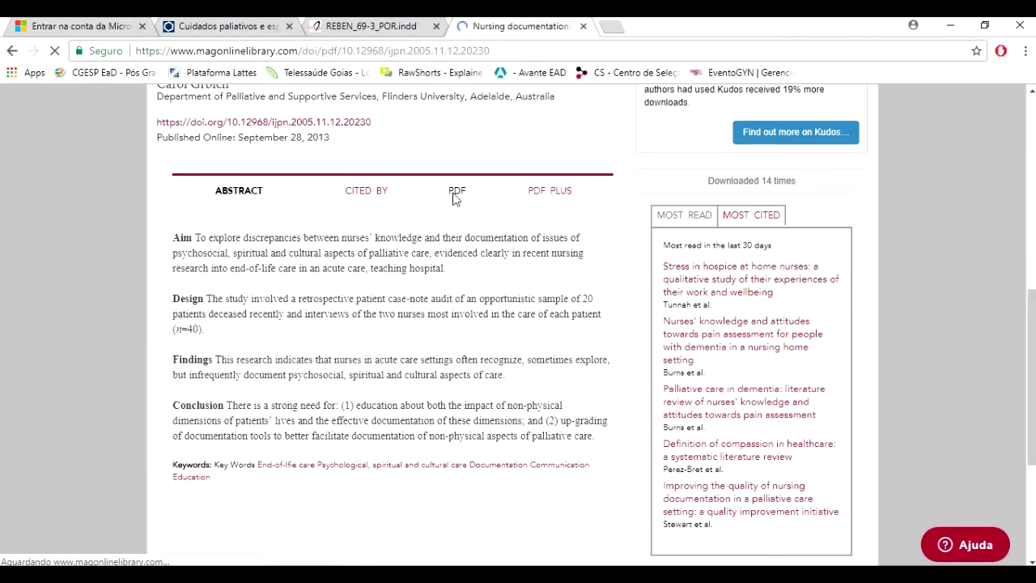
{"action": "scroll", "coordinate": [421, 243], "scroll_direction": "down", "scroll_amount": 4}
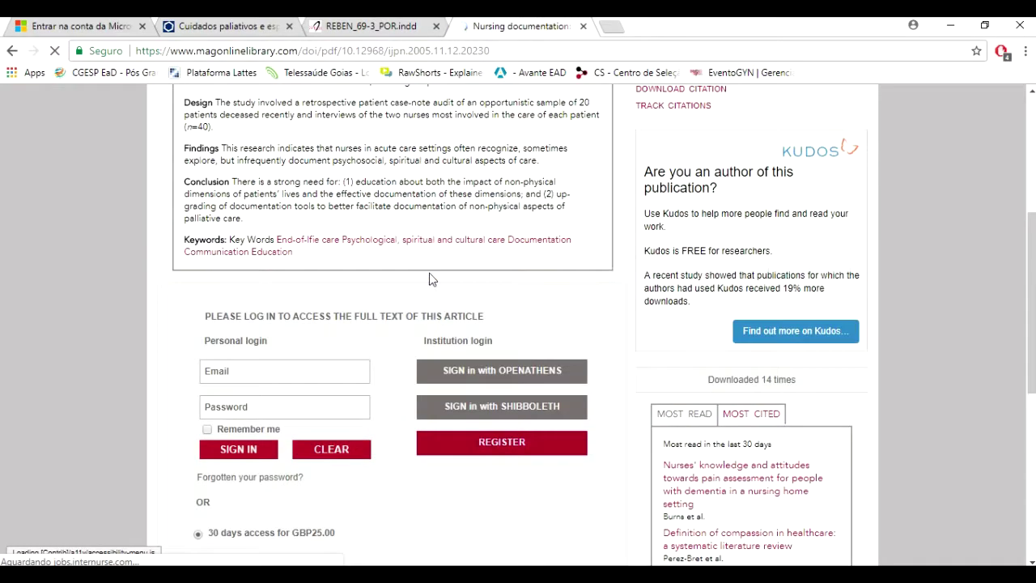
{"action": "scroll", "coordinate": [430, 279], "scroll_direction": "down", "scroll_amount": 2}
{"action": "scroll", "coordinate": [429, 280], "scroll_direction": "up", "scroll_amount": 3}
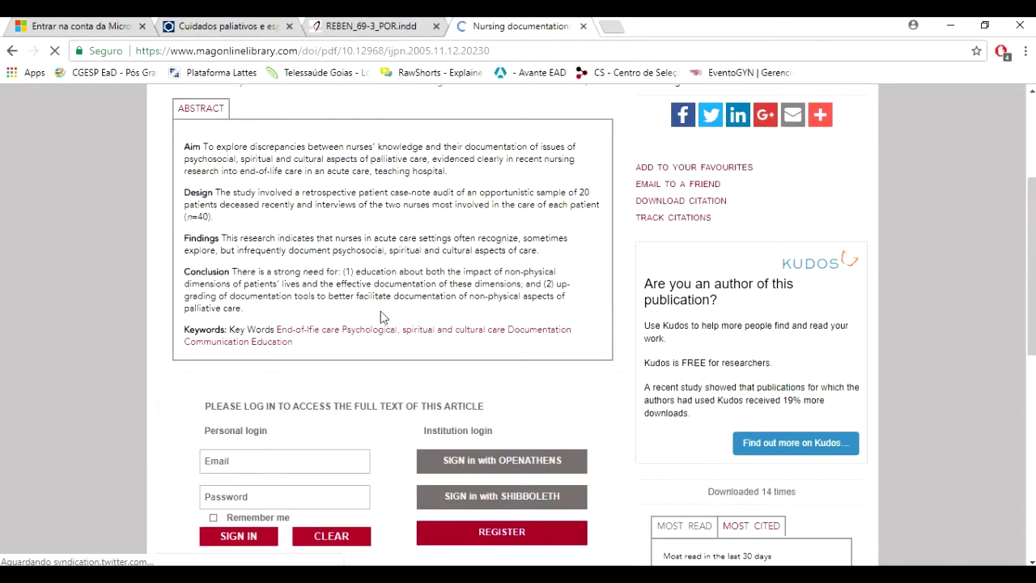
{"action": "scroll", "coordinate": [346, 291], "scroll_direction": "up", "scroll_amount": 2}
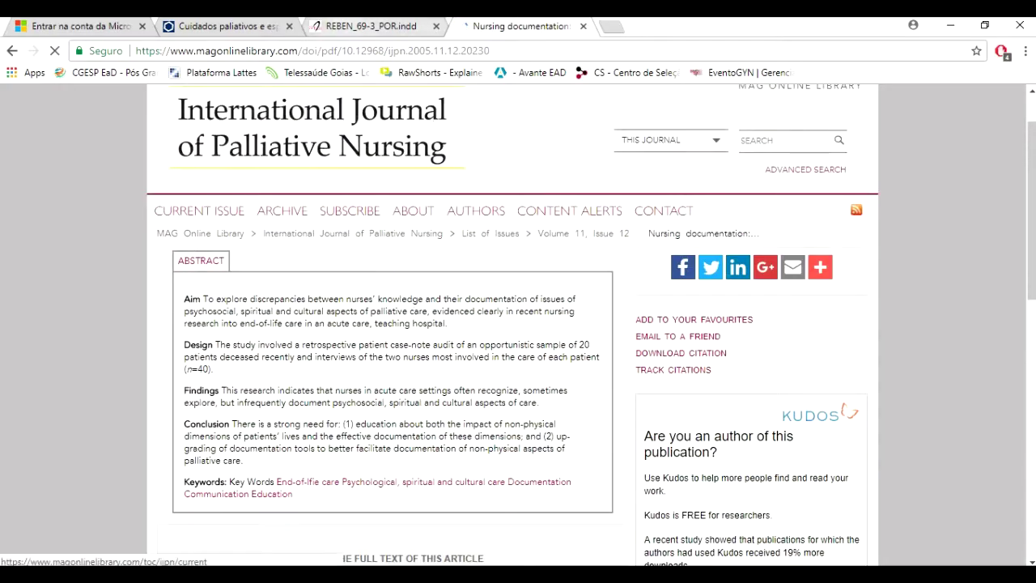
Return to the REBEn article PDF, then switch to File Explorer and show the end of the Downloads folder
{"action": "left_click", "coordinate": [371, 26]}
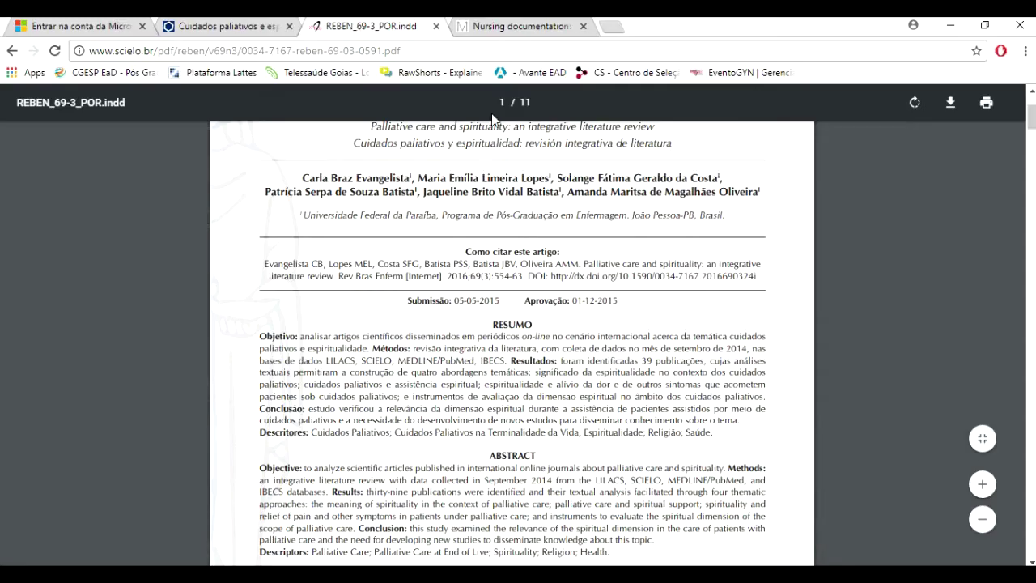
{"action": "left_click", "coordinate": [495, 573]}
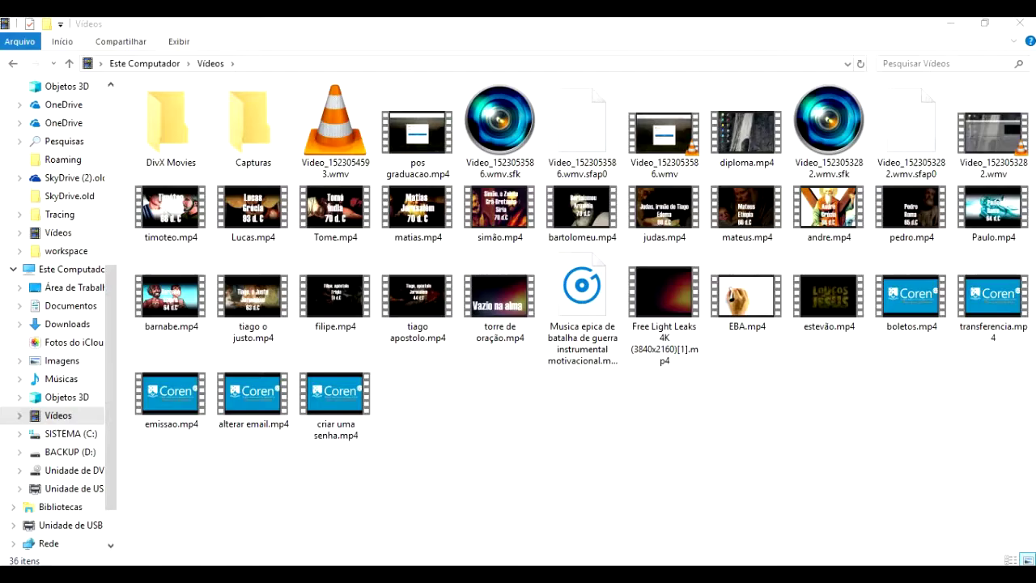
{"action": "left_click", "coordinate": [71, 324]}
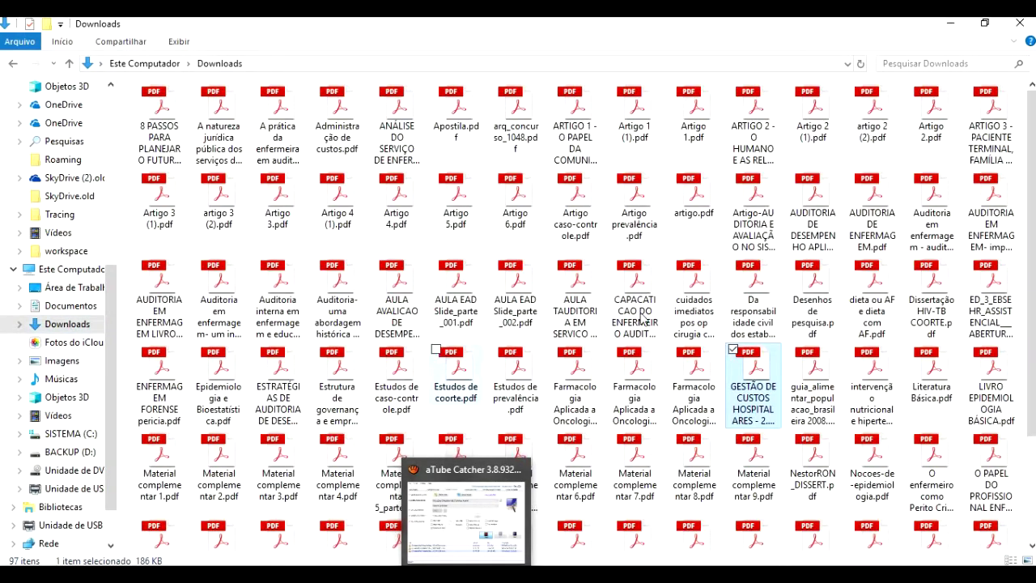
{"action": "scroll", "coordinate": [439, 358], "scroll_direction": "down", "scroll_amount": 3}
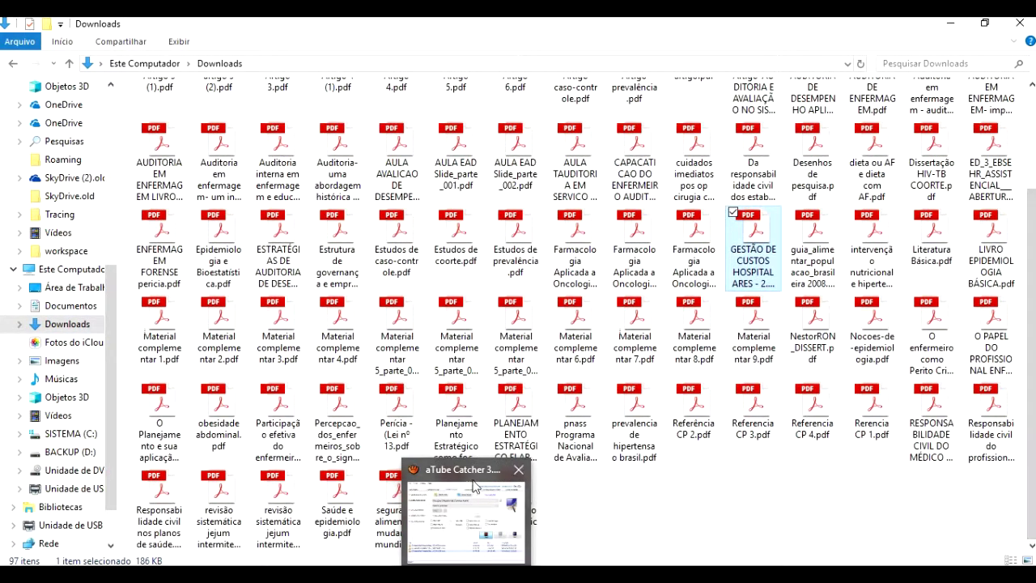
{"action": "left_click", "coordinate": [647, 538]}
{"action": "left_click", "coordinate": [502, 573]}
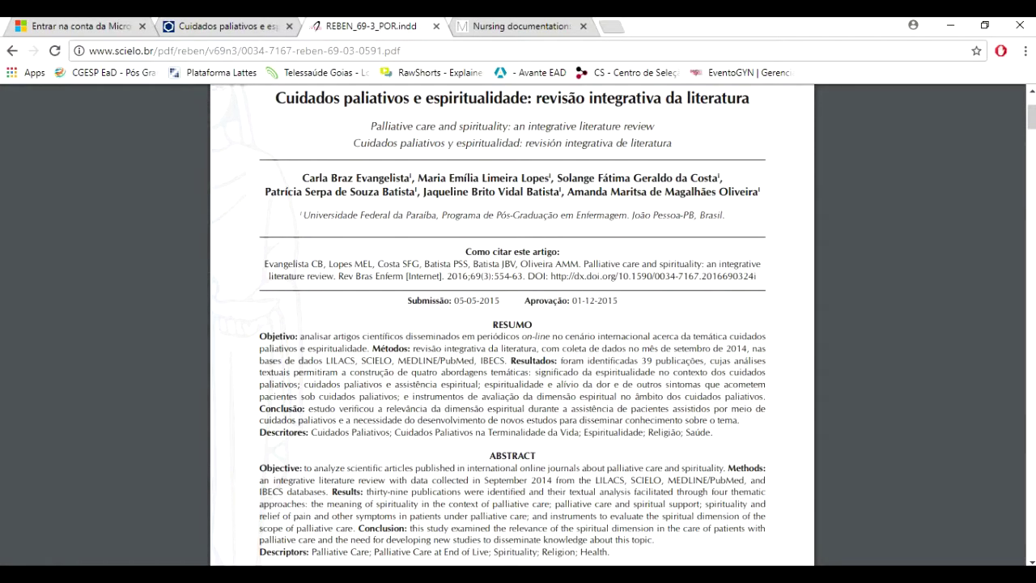
{"action": "left_click", "coordinate": [577, 573]}
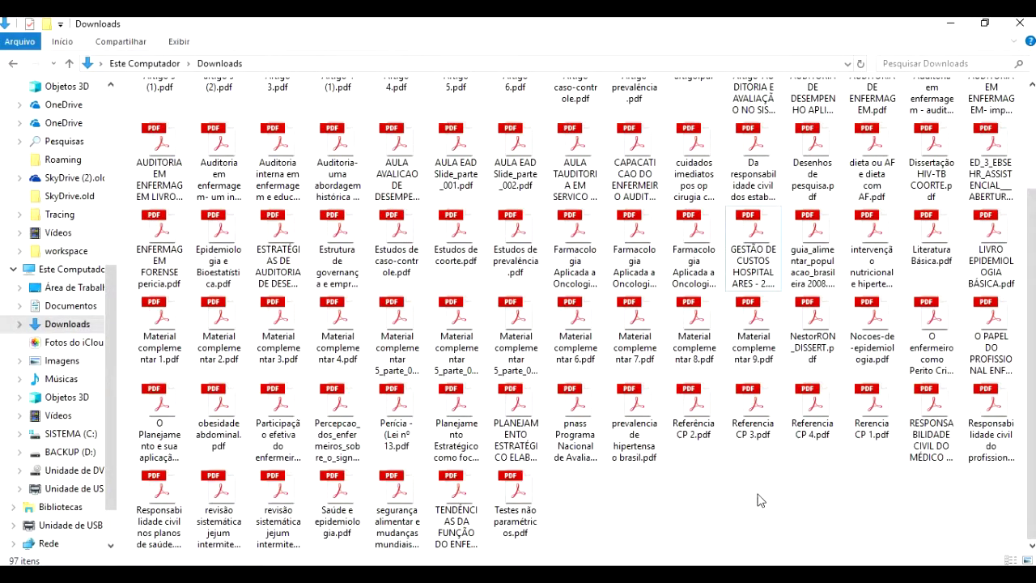
Create a new Word document named "artigo de revisão" in the Downloads folder
{"action": "right_click", "coordinate": [701, 502]}
{"action": "mouse_move", "coordinate": [777, 469]}
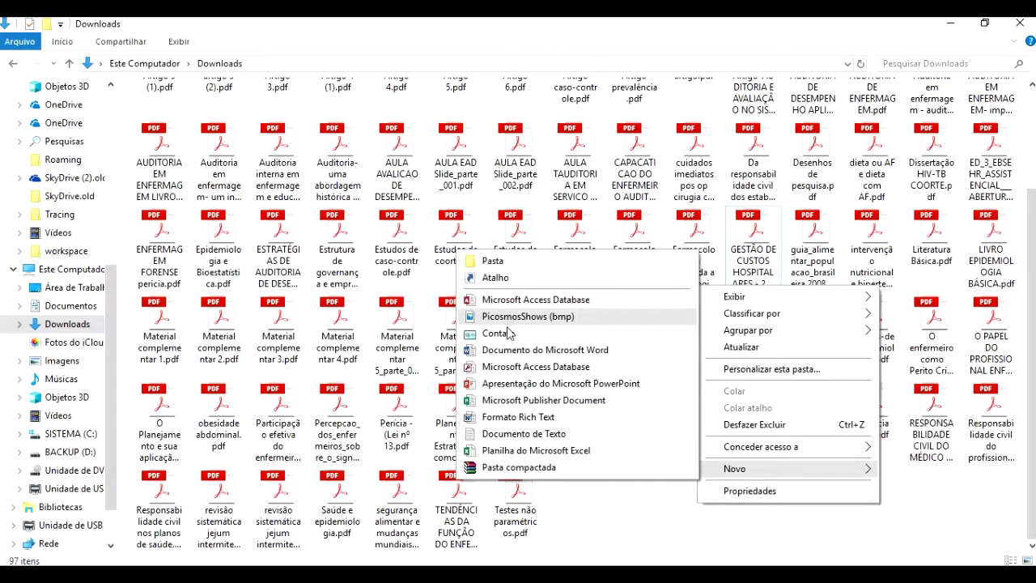
{"action": "left_click", "coordinate": [518, 349]}
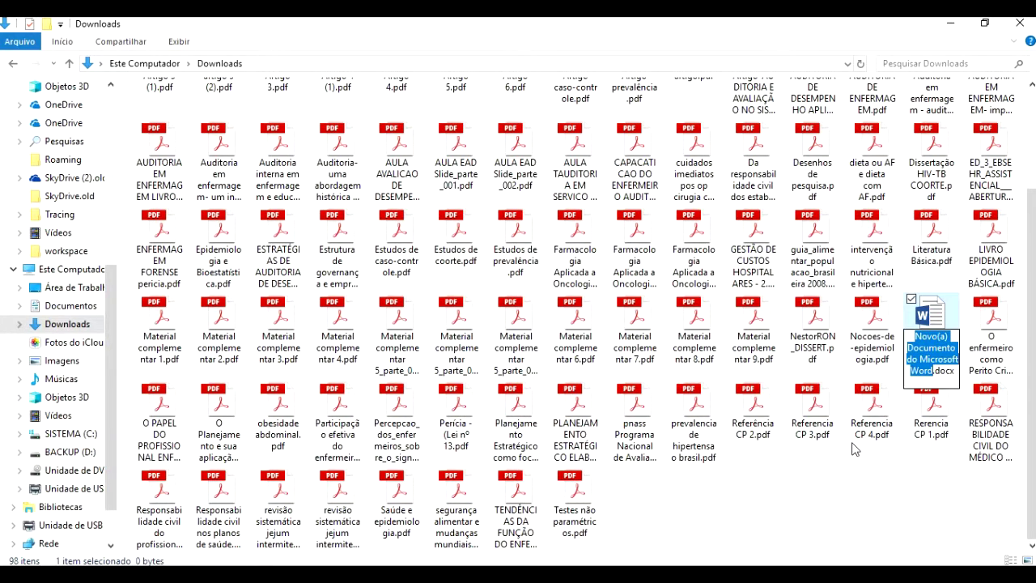
{"action": "type", "text": "artigo de revisã"}
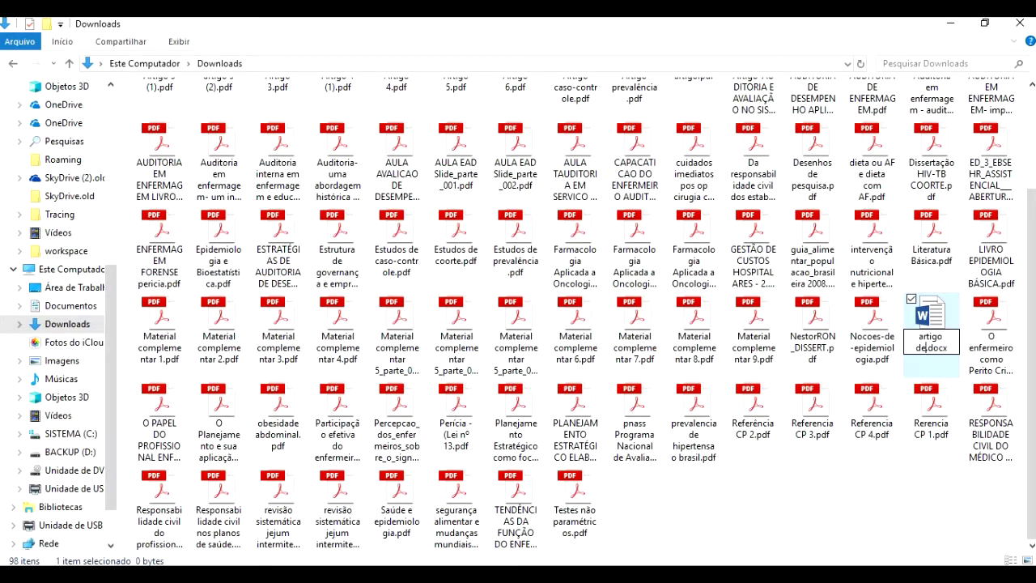
{"action": "type", "text": "o"}
{"action": "key", "text": "Return"}
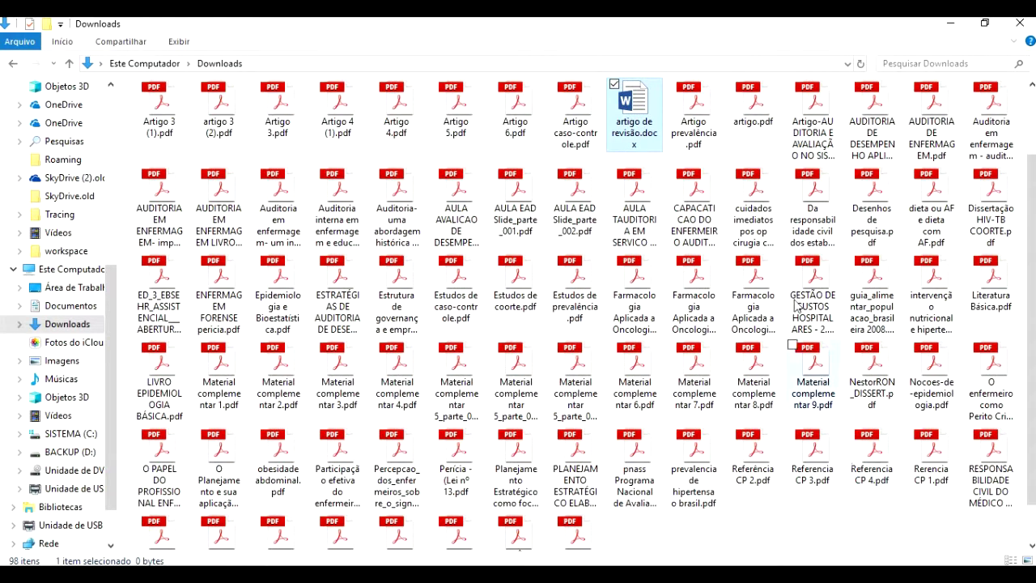
Open "artigo de revisão.docx" in Word and insert a table with two columns and three rows
{"action": "double_click", "coordinate": [634, 109]}
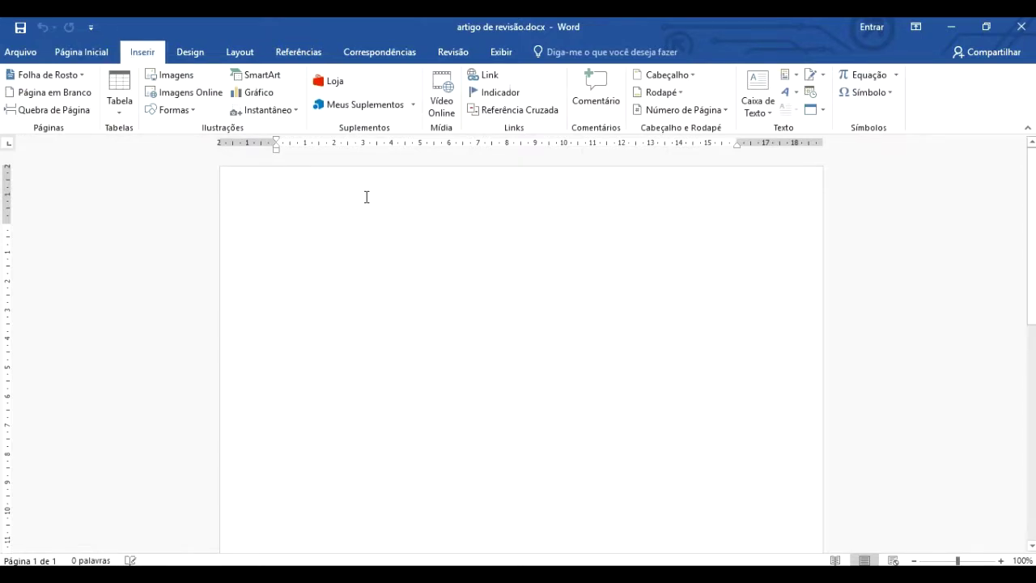
{"action": "left_click", "coordinate": [128, 103]}
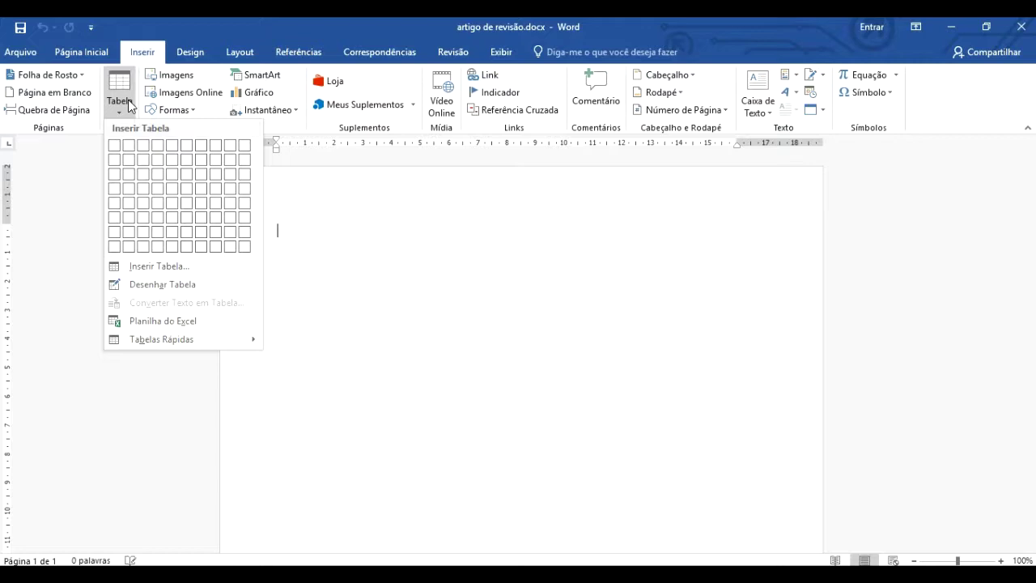
{"action": "left_click", "coordinate": [130, 172]}
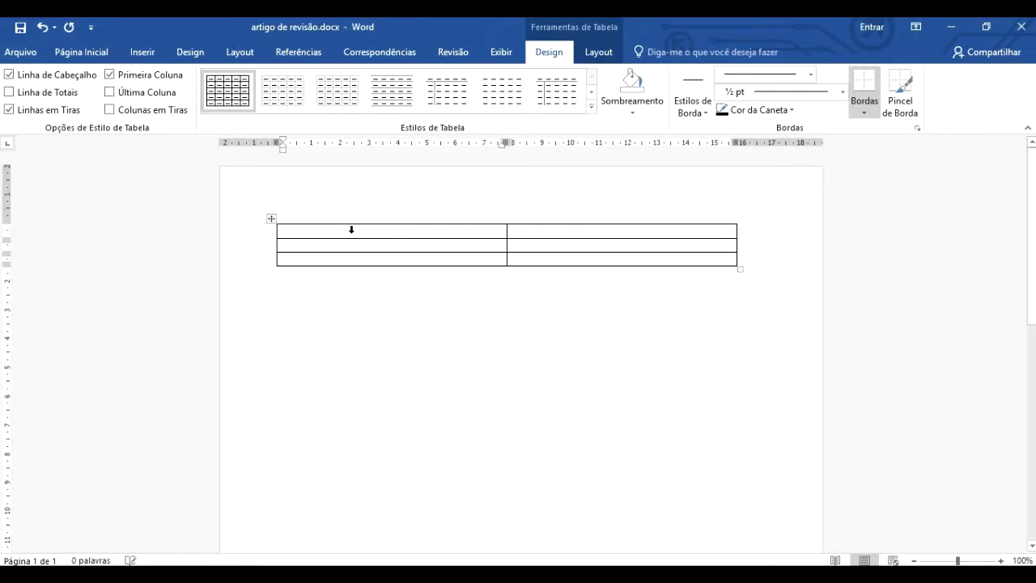
Set the font in the table's first cell to Arial, size 10
{"action": "left_click", "coordinate": [89, 52]}
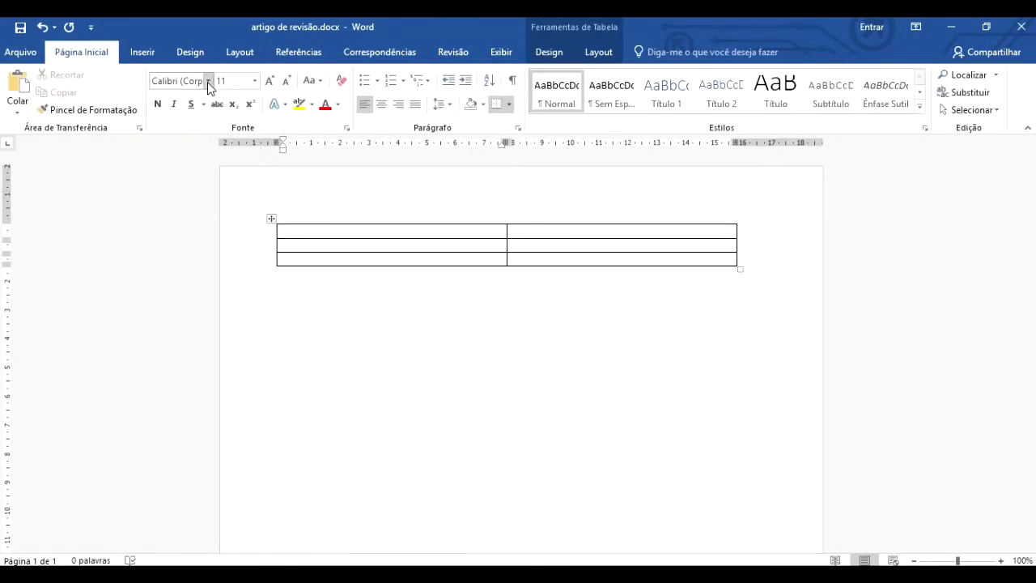
{"action": "left_click", "coordinate": [208, 80]}
{"action": "left_click", "coordinate": [173, 170]}
{"action": "left_click", "coordinate": [254, 81]}
{"action": "left_click", "coordinate": [243, 128]}
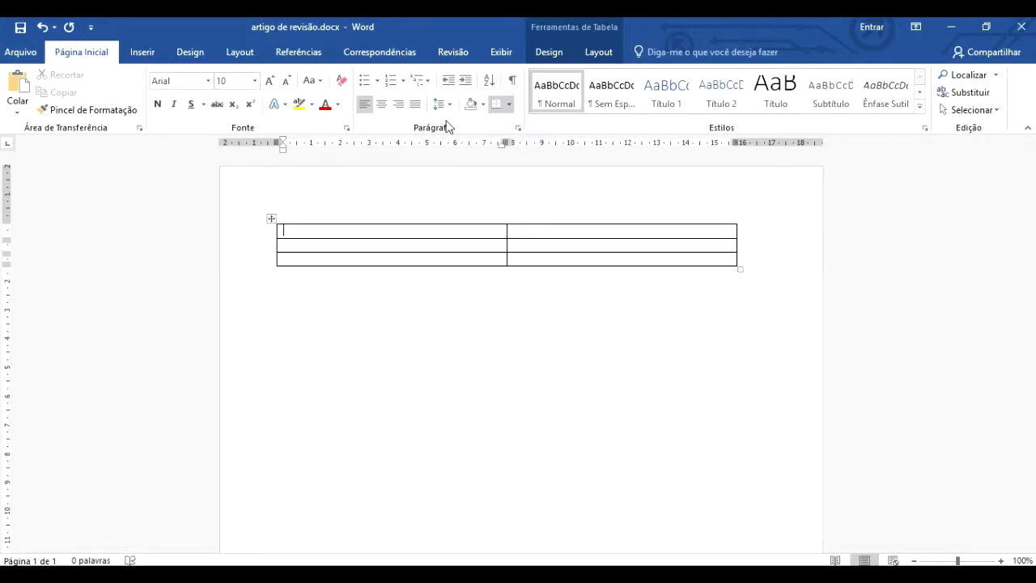
Fill the table's first row with the centred headings "Revista Eletrônica" and "Cuidado Paliativo"
{"action": "left_click", "coordinate": [381, 103]}
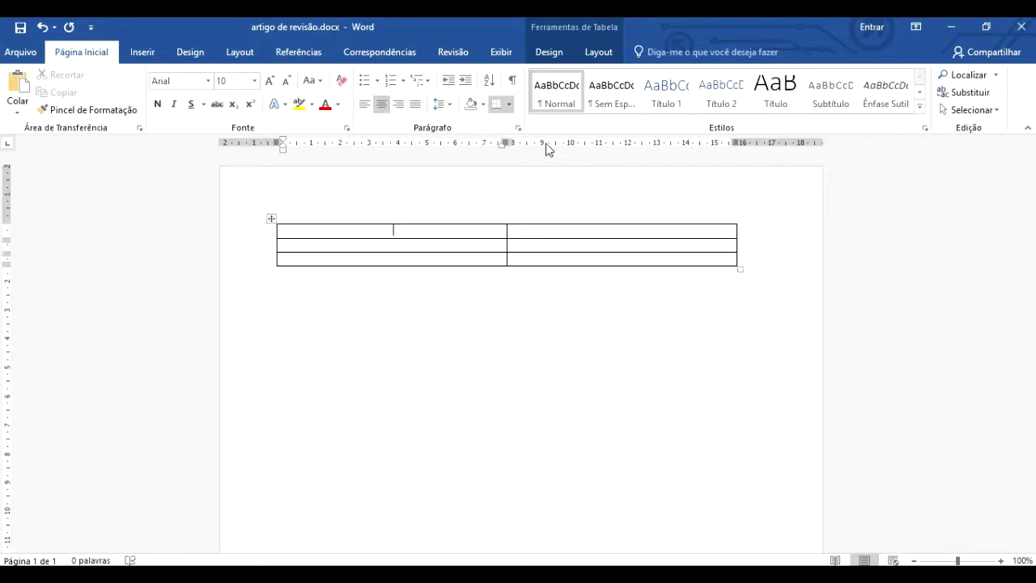
{"action": "type", "text": "Revista Eletrônica"}
{"action": "left_click", "coordinate": [601, 231]}
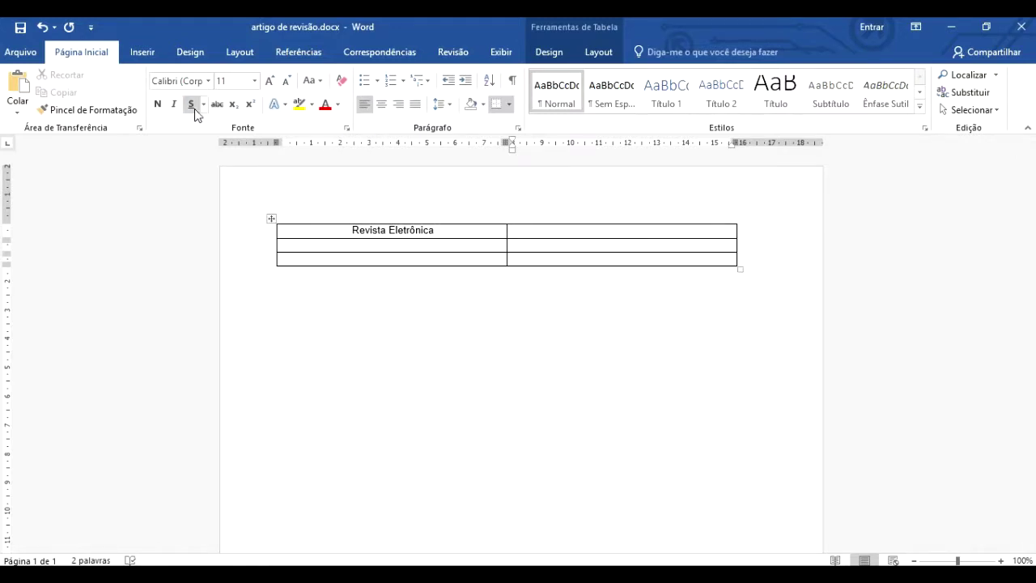
{"action": "left_click", "coordinate": [380, 104]}
{"action": "type", "text": "Cuidado"}
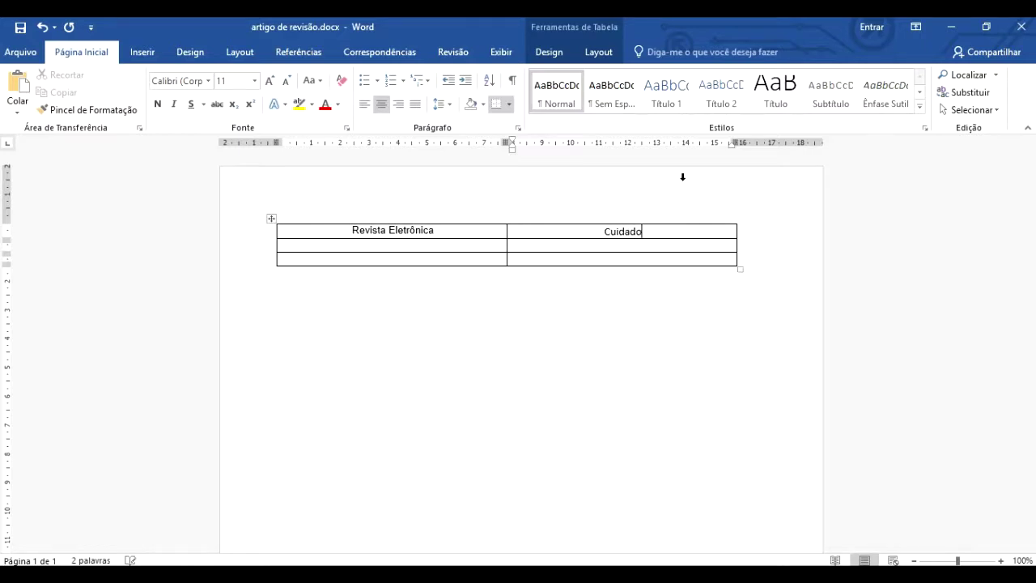
{"action": "type", "text": " Paliativo"}
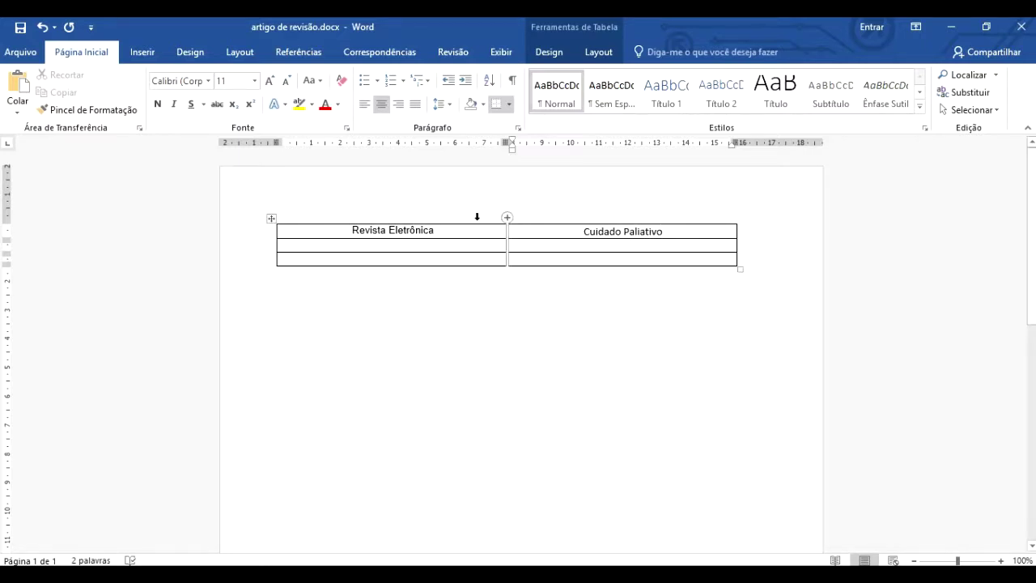
Fill the second row with "Scielo" and 16, and the third row with "Medline" and 4
{"action": "left_click", "coordinate": [411, 246]}
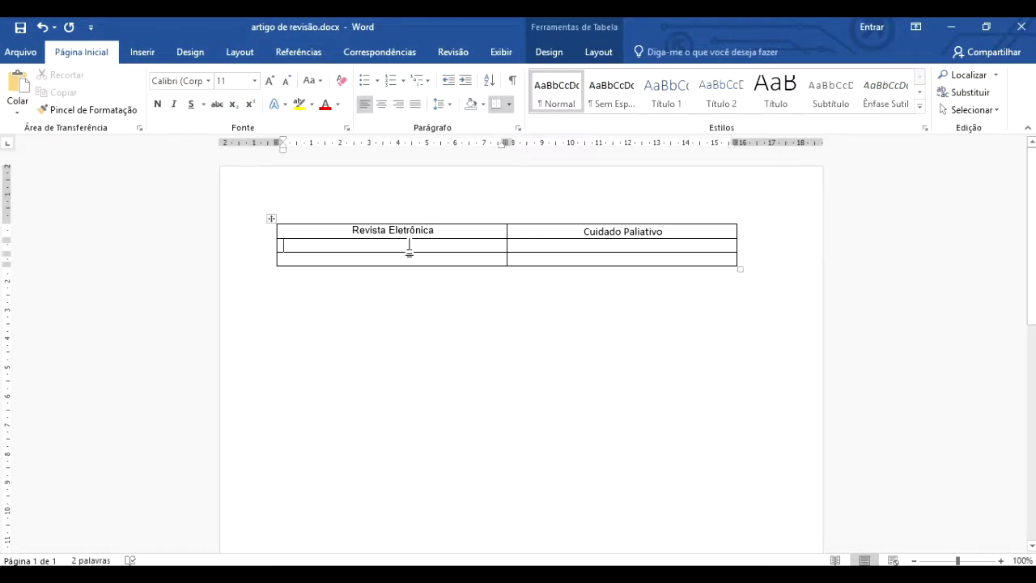
{"action": "type", "text": "Scielo"}
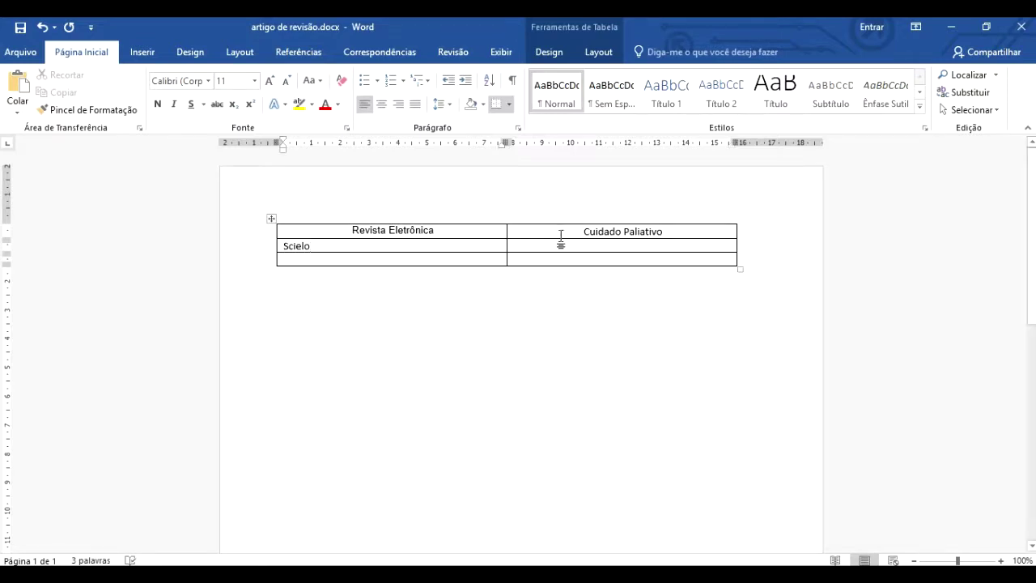
{"action": "left_click", "coordinate": [606, 243]}
{"action": "type", "text": "16"}
{"action": "left_click", "coordinate": [434, 260]}
{"action": "type", "text": "Medline"}
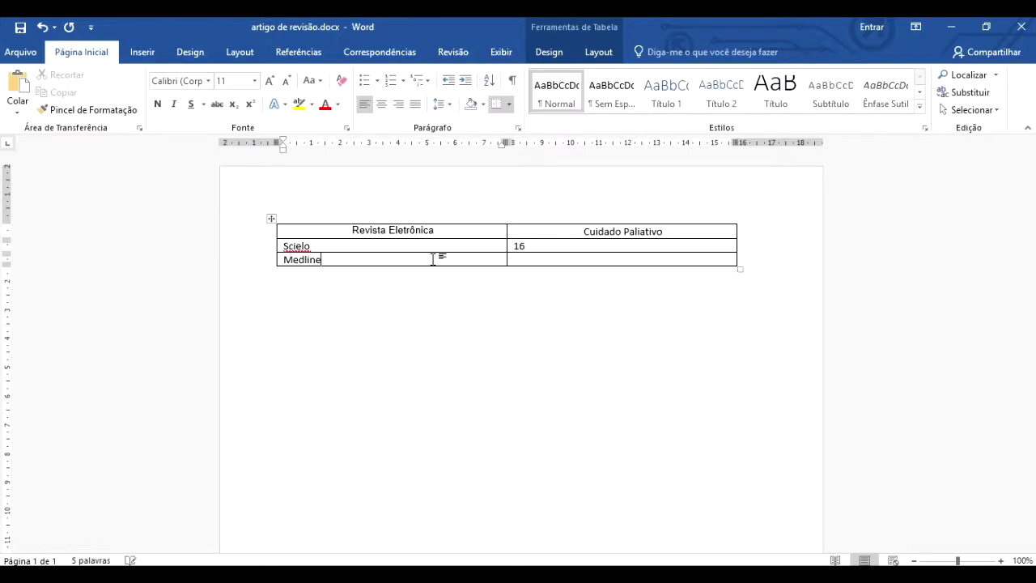
{"action": "left_click", "coordinate": [533, 261]}
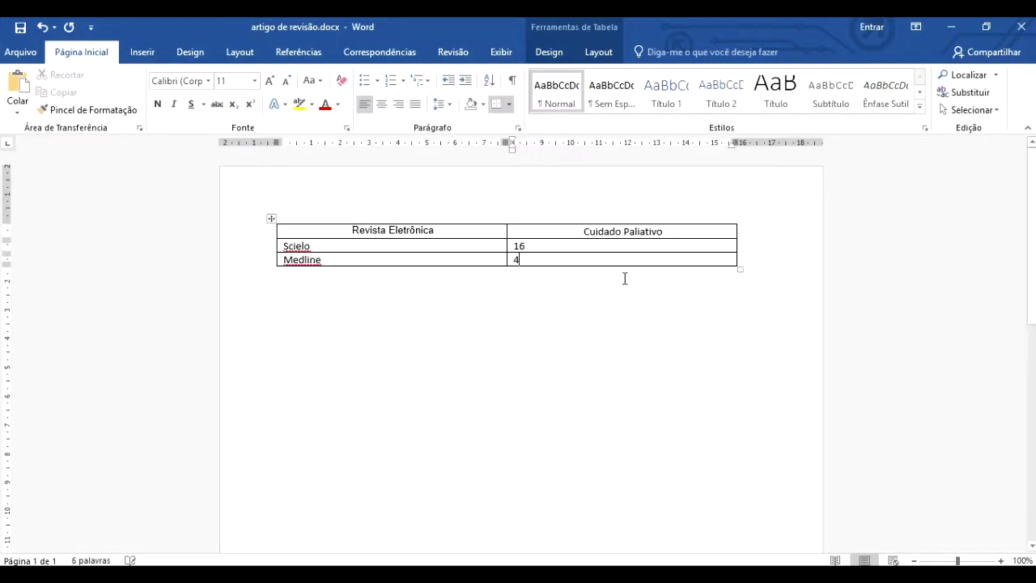
Centre the text in all table cells and make the header row bold
{"action": "left_click_drag", "start_coordinate": [600, 261], "coordinate": [380, 232]}
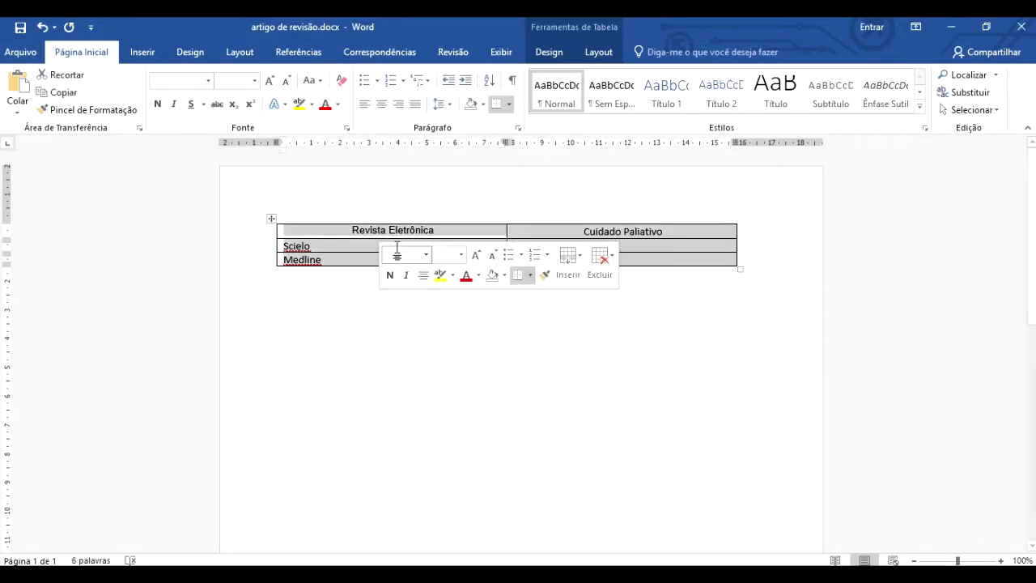
{"action": "left_click", "coordinate": [376, 107]}
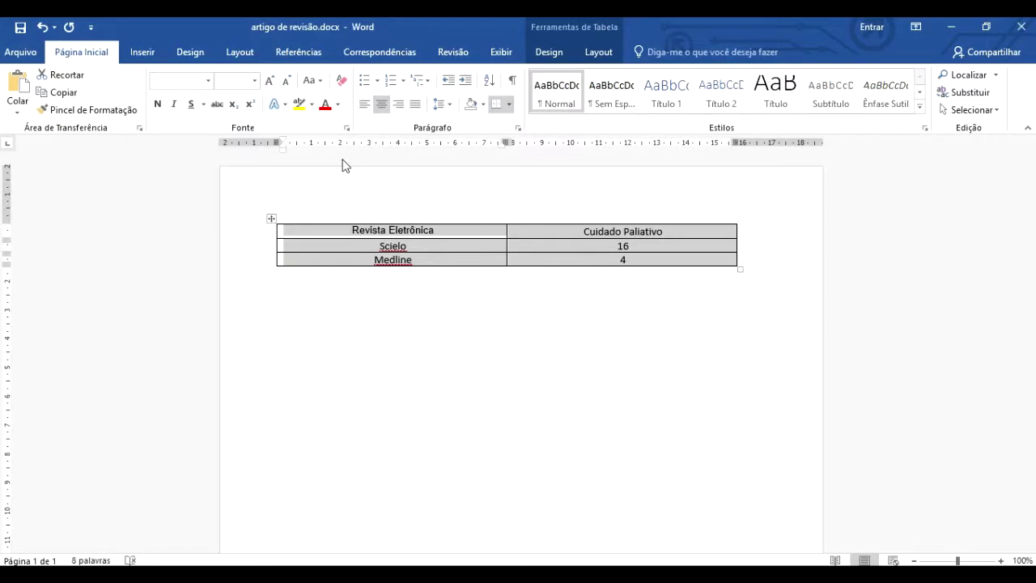
{"action": "left_click", "coordinate": [416, 218]}
{"action": "left_click", "coordinate": [482, 245]}
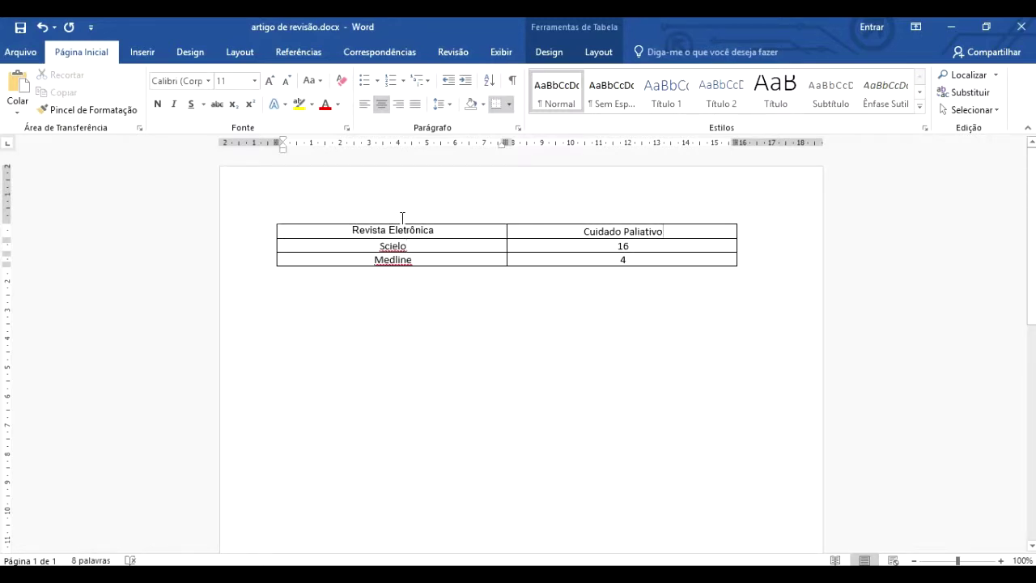
{"action": "left_click_drag", "start_coordinate": [494, 223], "coordinate": [336, 213]}
{"action": "key", "text": "ctrl+n"}
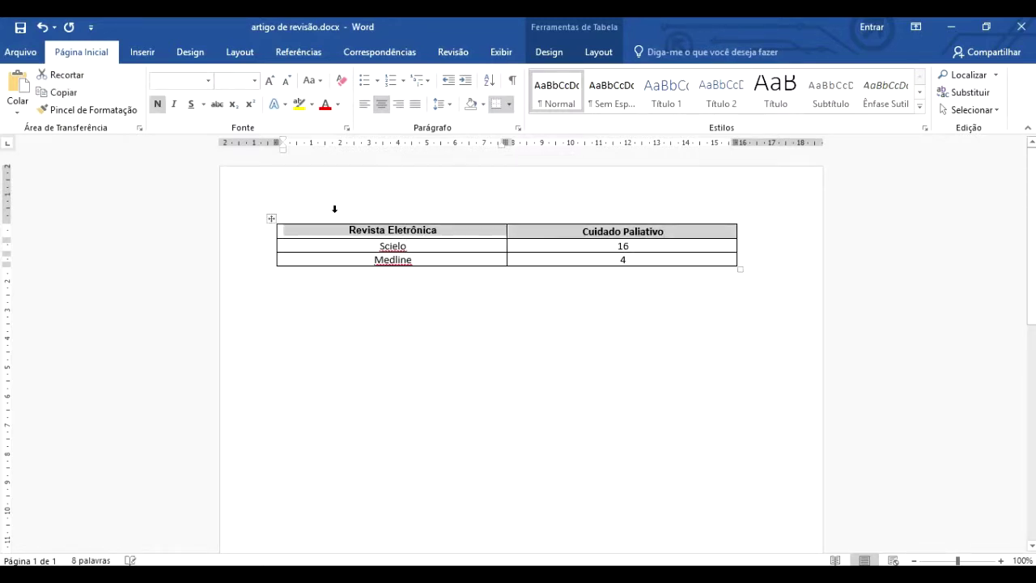
{"action": "left_click", "coordinate": [575, 425]}
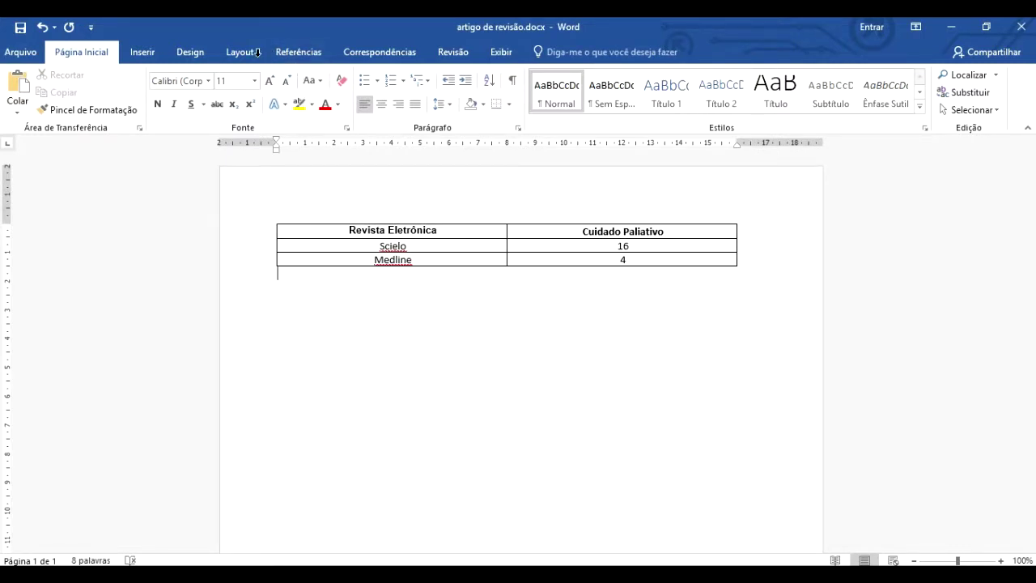
Try several plain and light-coloured table styles on the table
{"action": "left_click", "coordinate": [488, 230]}
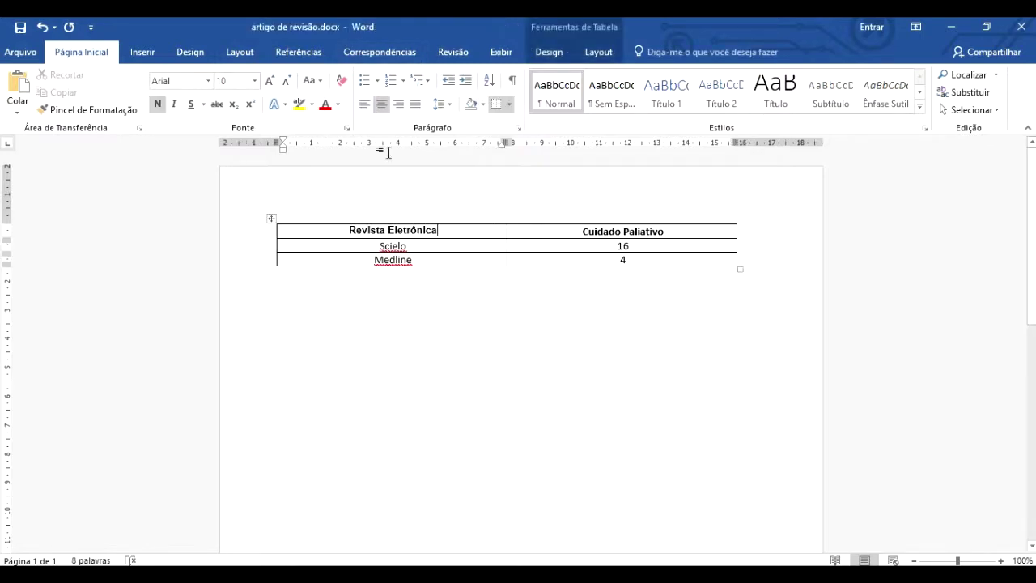
{"action": "left_click", "coordinate": [545, 51]}
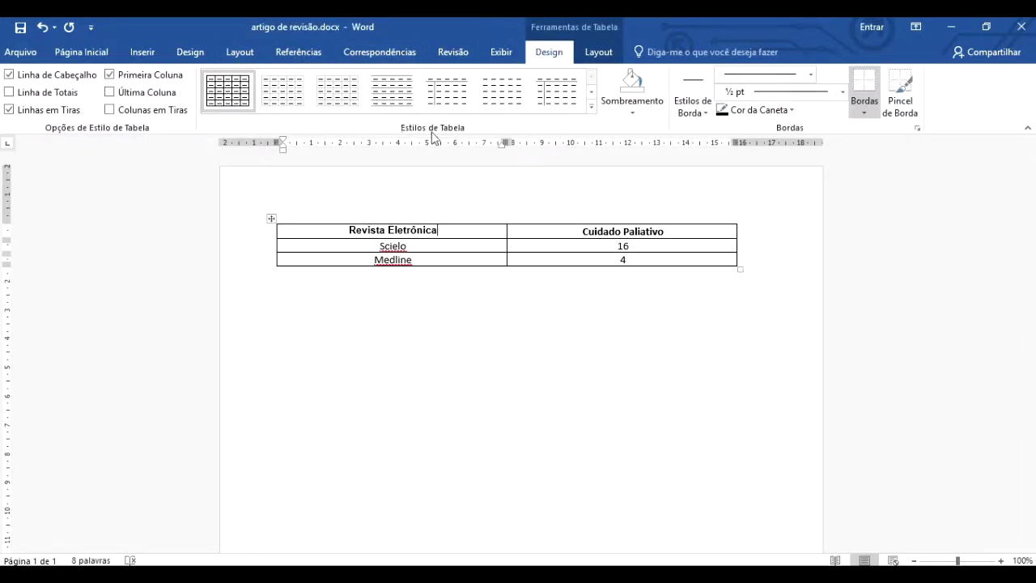
{"action": "left_click", "coordinate": [408, 95]}
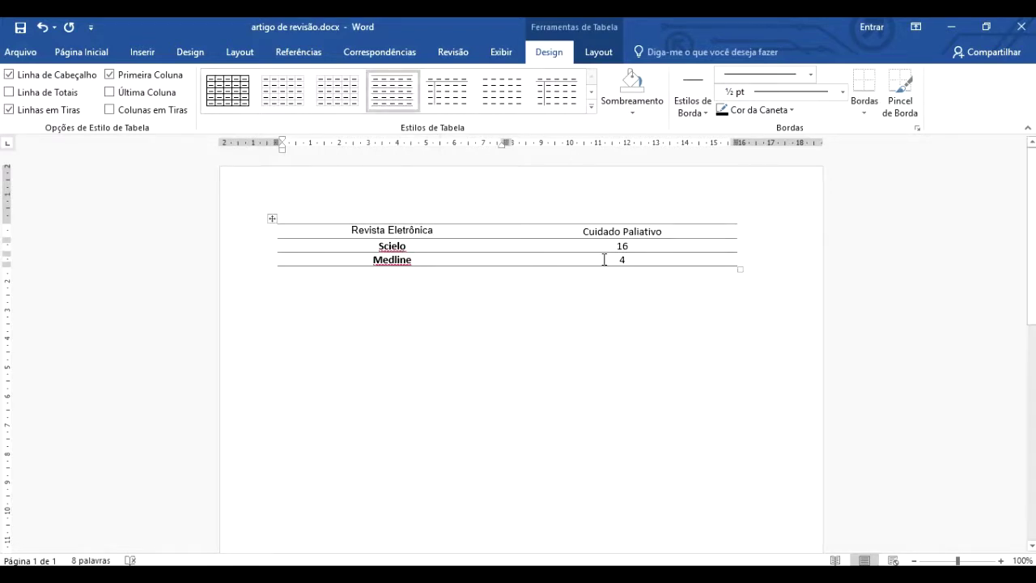
{"action": "left_click", "coordinate": [550, 105]}
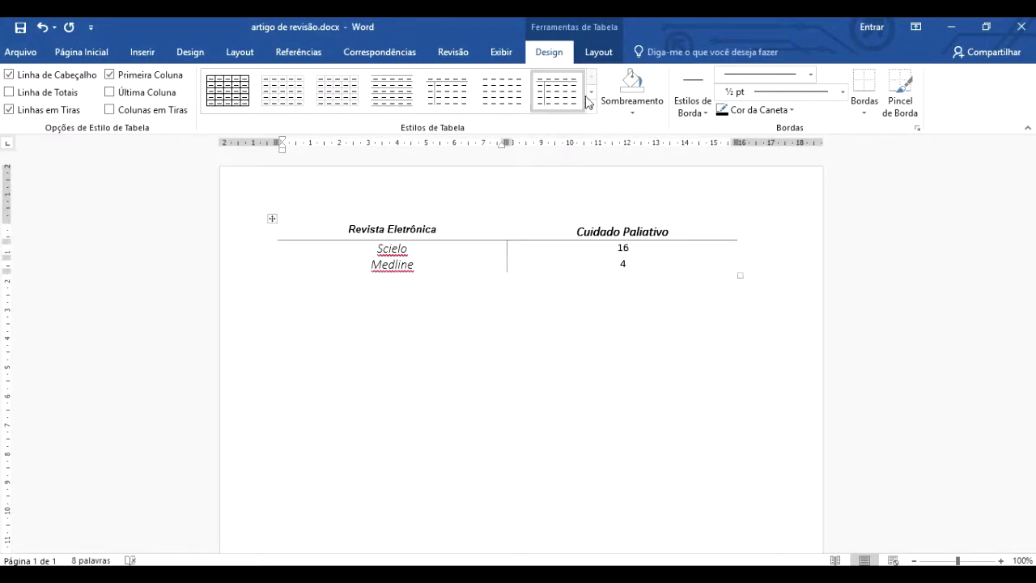
{"action": "left_click", "coordinate": [496, 94]}
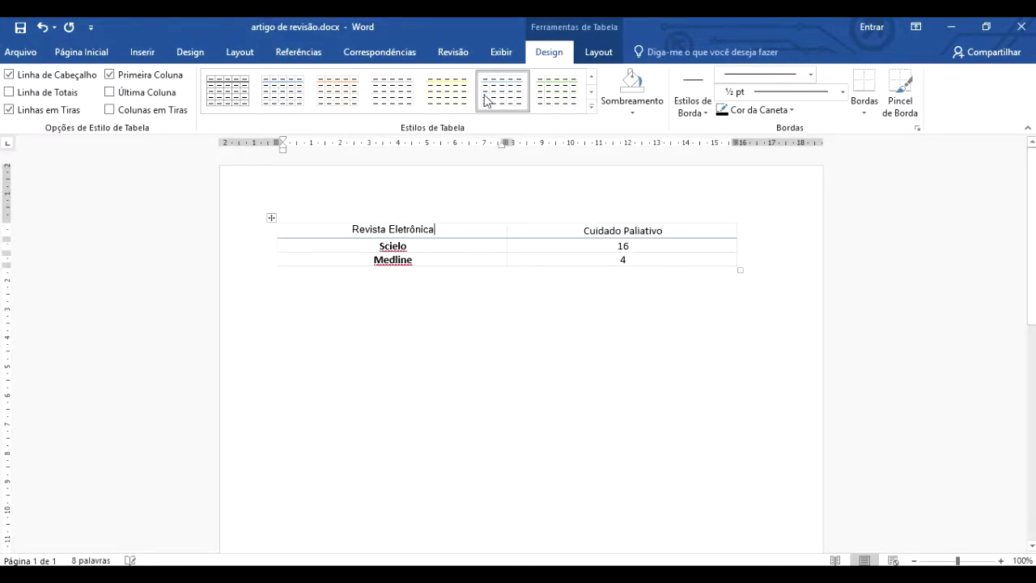
{"action": "left_click", "coordinate": [591, 92]}
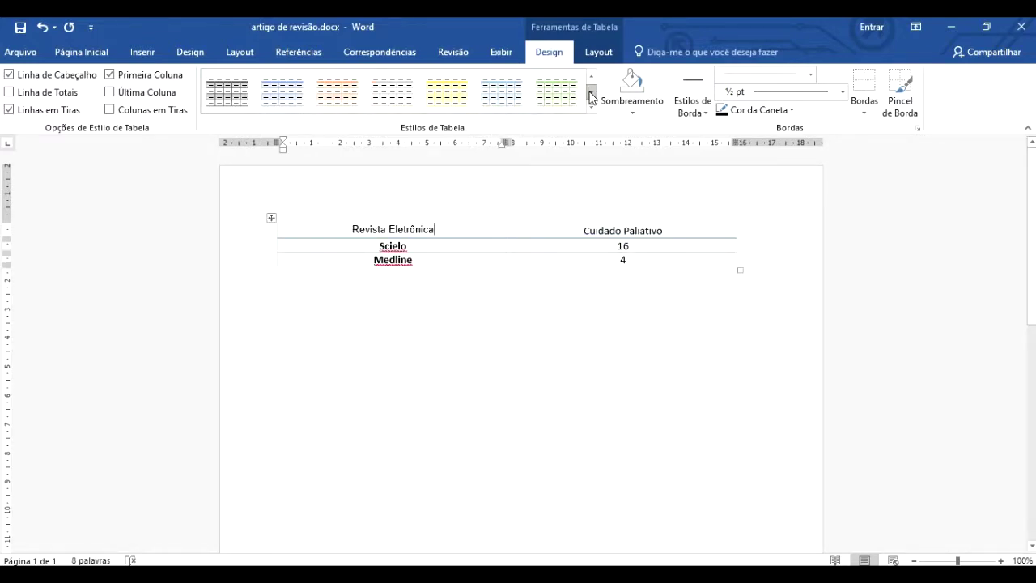
{"action": "left_click", "coordinate": [396, 81]}
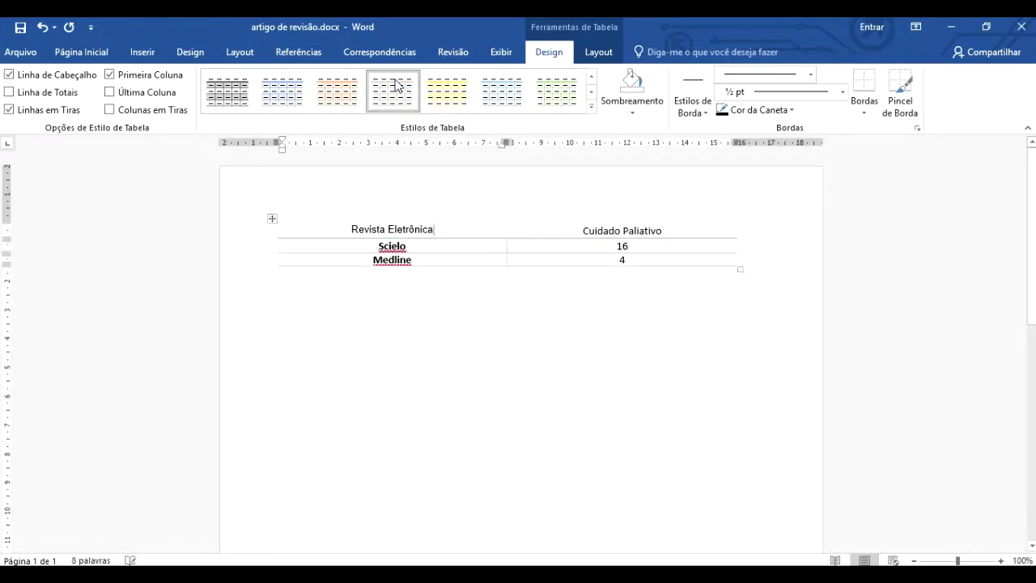
{"action": "left_click", "coordinate": [495, 96]}
Apply the orange grid table style with a solid header row and banded rows
{"action": "left_click", "coordinate": [591, 91]}
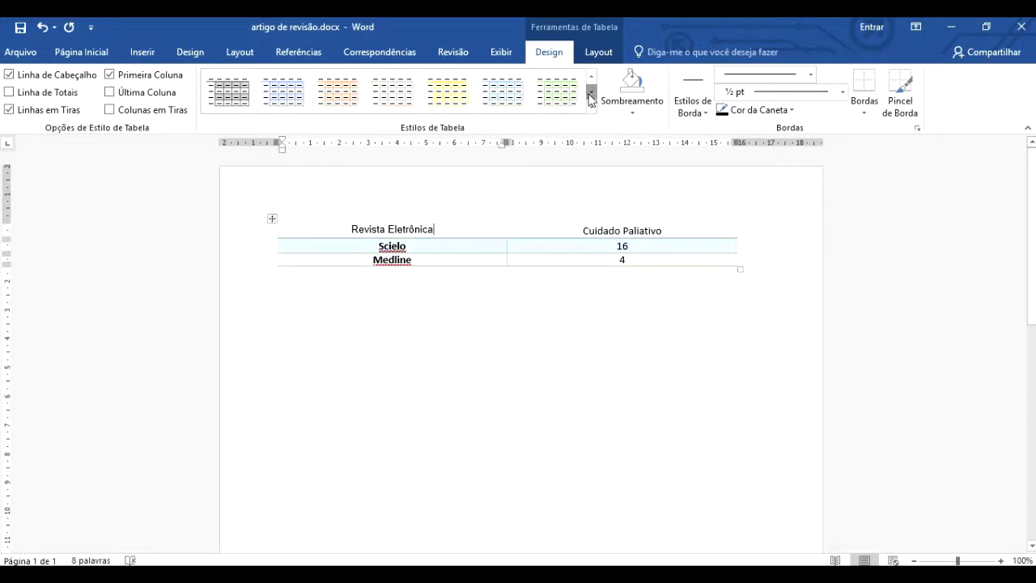
{"action": "left_click", "coordinate": [591, 92]}
{"action": "left_click", "coordinate": [338, 93]}
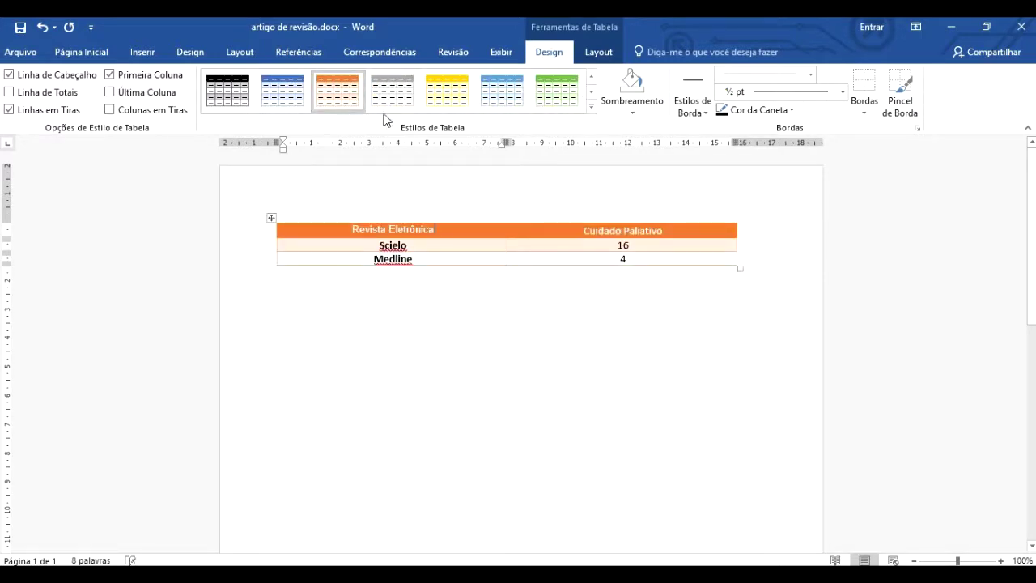
{"action": "left_click", "coordinate": [544, 319]}
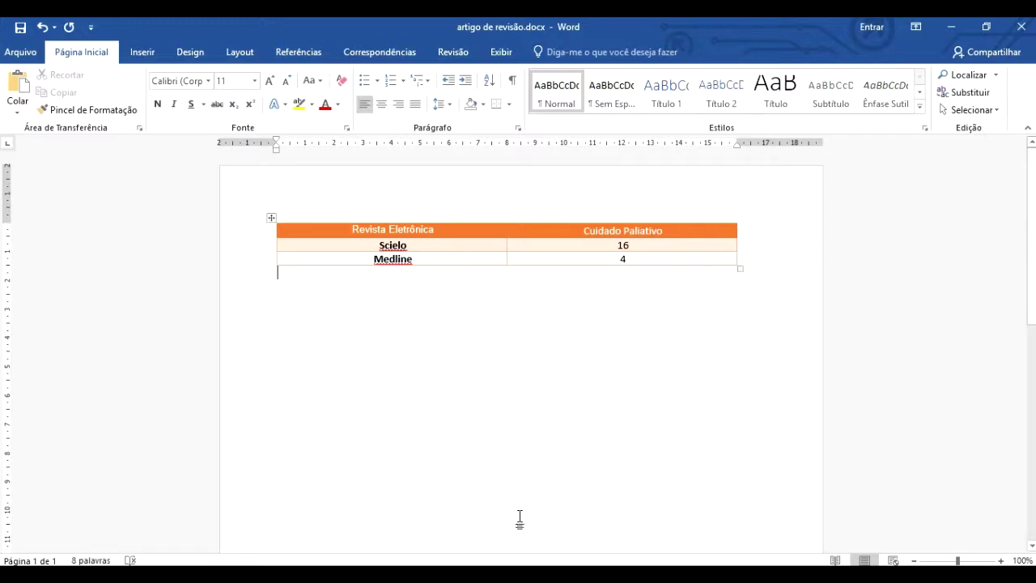
Switch to Chrome and view the abstract of the "Nursing documentation" article in the International Journal of Palliative Nursing
{"action": "key", "text": "alt+Tab"}
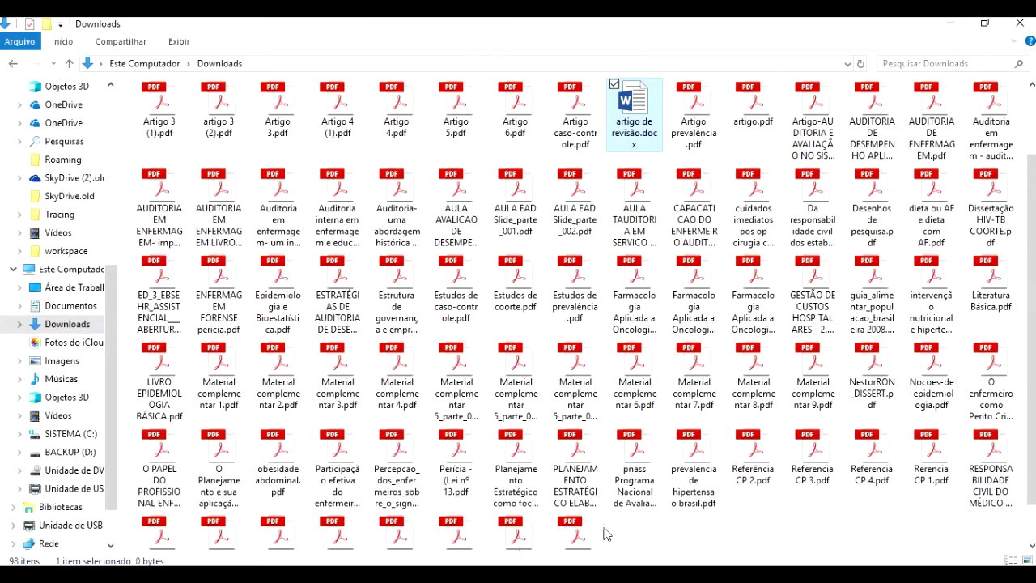
{"action": "key", "text": "alt+Tab"}
{"action": "key", "text": "alt+Tab"}
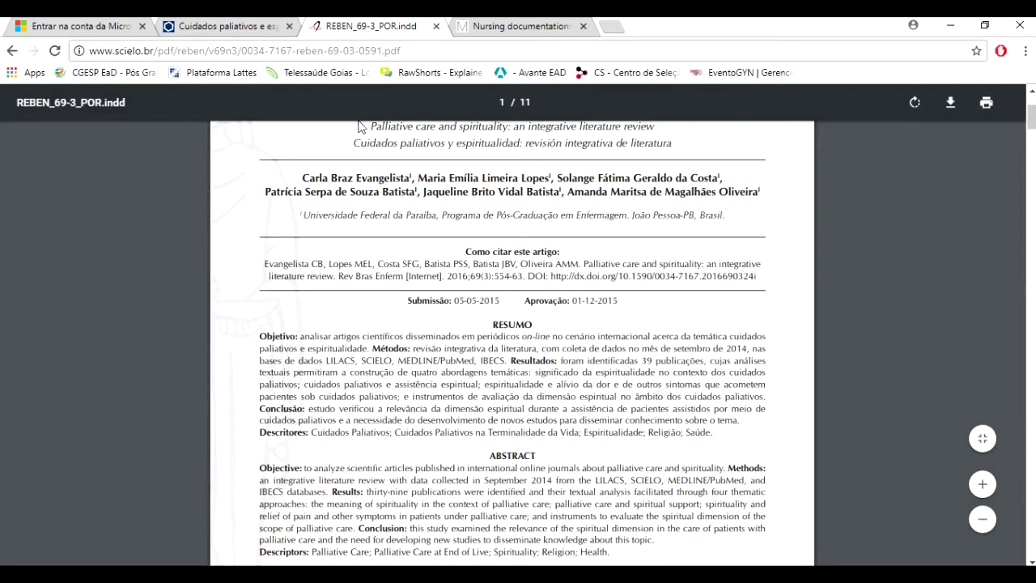
{"action": "left_click", "coordinate": [515, 26]}
{"action": "scroll", "coordinate": [449, 261], "scroll_direction": "up", "scroll_amount": 1}
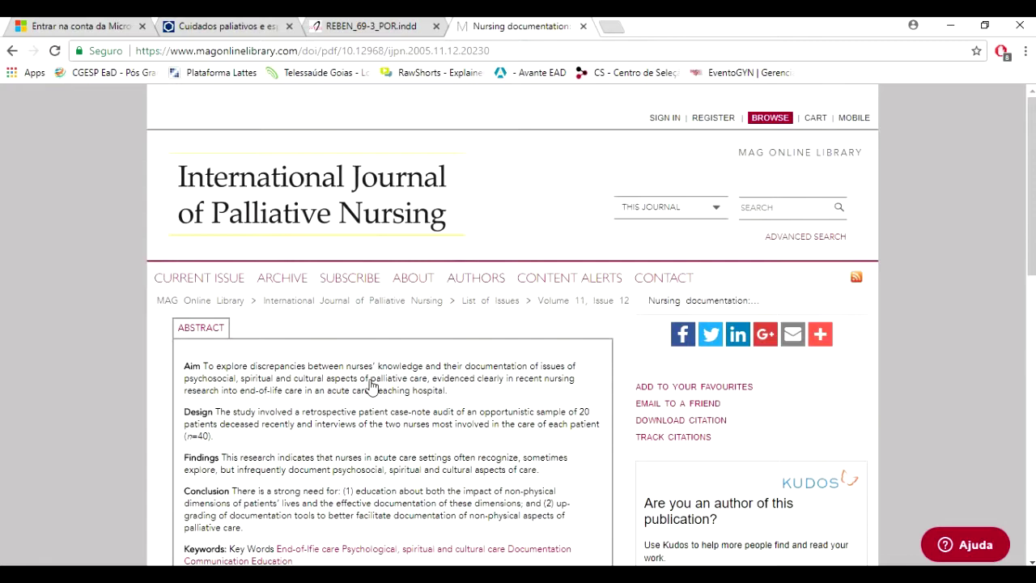
{"action": "scroll", "coordinate": [378, 413], "scroll_direction": "down", "scroll_amount": 2}
{"action": "scroll", "coordinate": [381, 413], "scroll_direction": "up", "scroll_amount": 1}
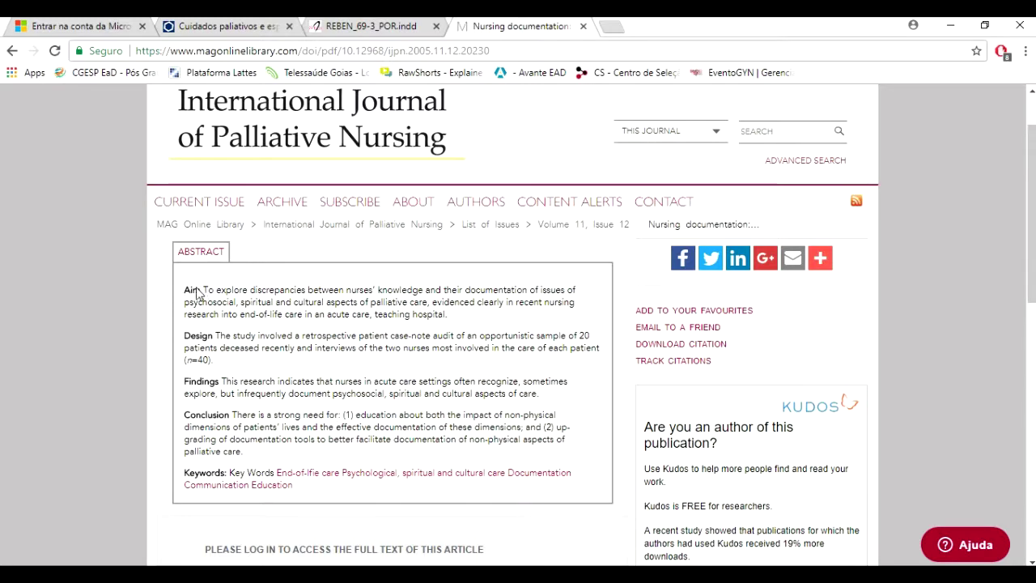
Highlight the Aim and Findings passages of the abstract for reading
{"action": "left_click_drag", "start_coordinate": [199, 292], "coordinate": [449, 315]}
{"action": "left_click_drag", "start_coordinate": [365, 367], "coordinate": [421, 388]}
{"action": "left_click", "coordinate": [338, 341]}
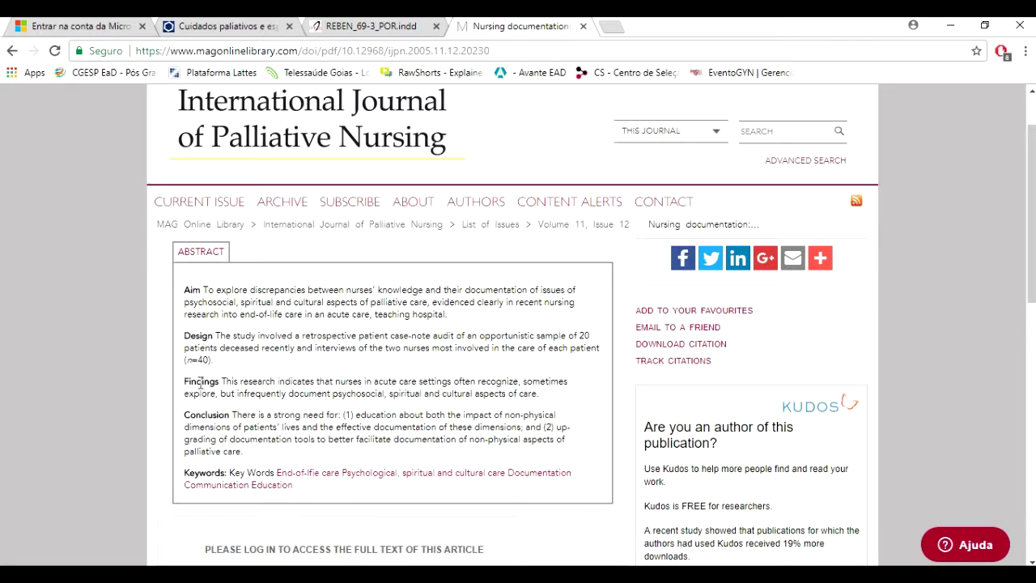
{"action": "left_click_drag", "start_coordinate": [190, 381], "coordinate": [329, 393]}
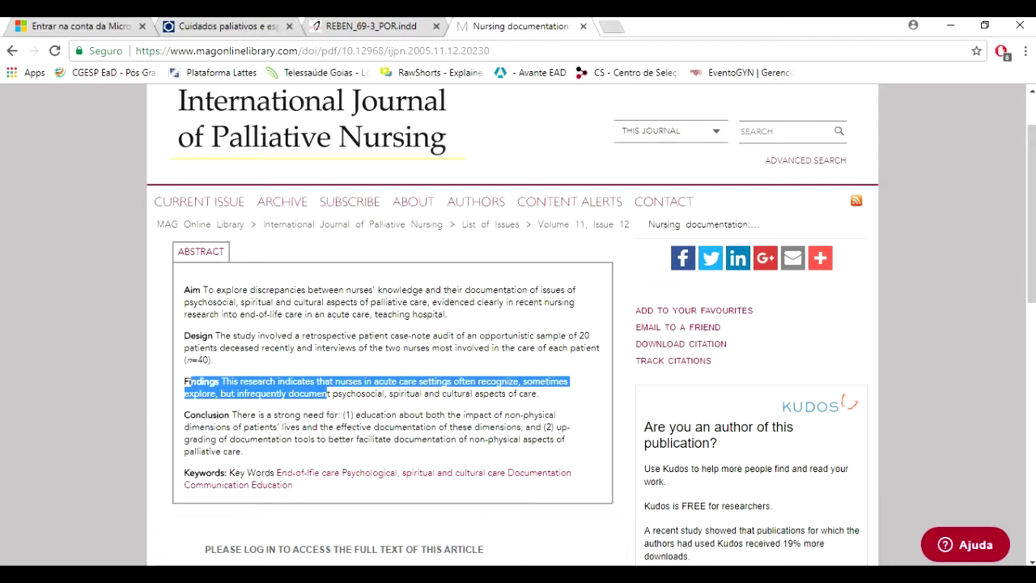
Switch back to "artigo de revisão.docx" in Word and add an empty line below the table
{"action": "key", "text": "alt+Tab"}
{"action": "right_click", "coordinate": [407, 369]}
{"action": "left_click", "coordinate": [359, 357]}
{"action": "key", "text": "Return"}
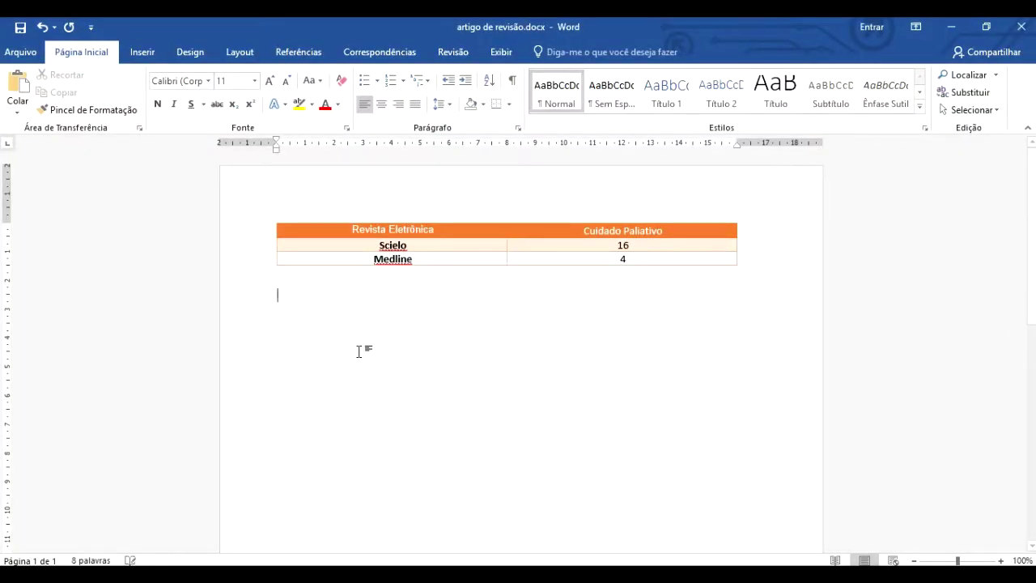
{"action": "left_click", "coordinate": [314, 218]}
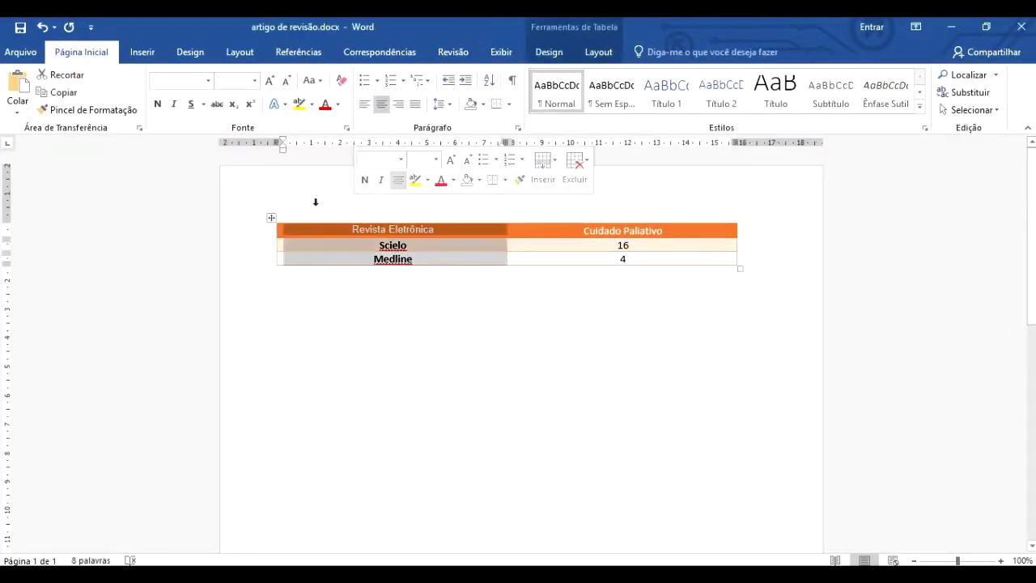
{"action": "left_click", "coordinate": [292, 308]}
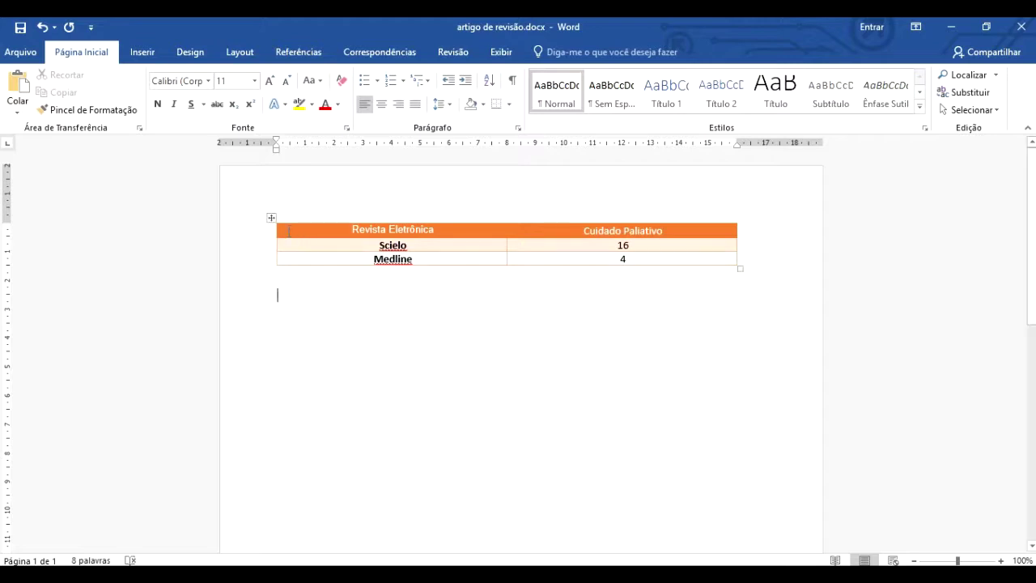
Move the table down one line so that an empty paragraph is left above it
{"action": "left_click_drag", "start_coordinate": [273, 218], "coordinate": [275, 248]}
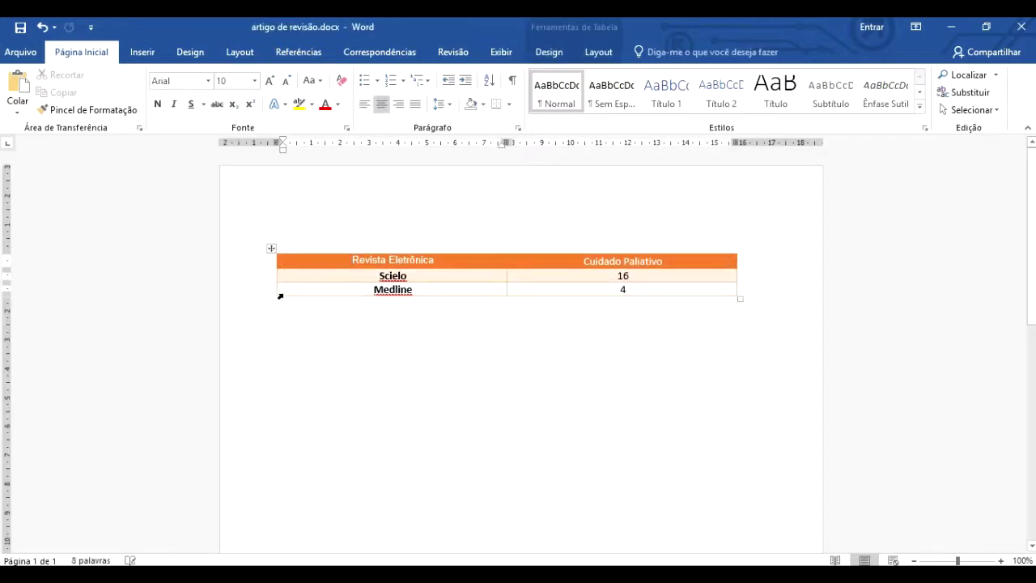
{"action": "left_click", "coordinate": [298, 235]}
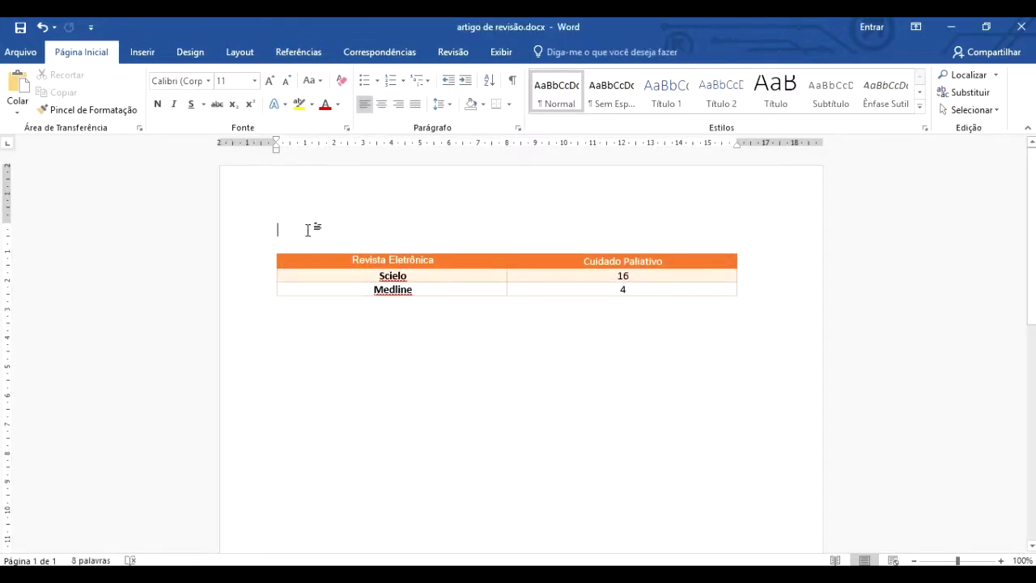
{"action": "type", "text": "r"}
{"action": "key", "text": "BackSpace"}
{"action": "key", "text": "BackSpace"}
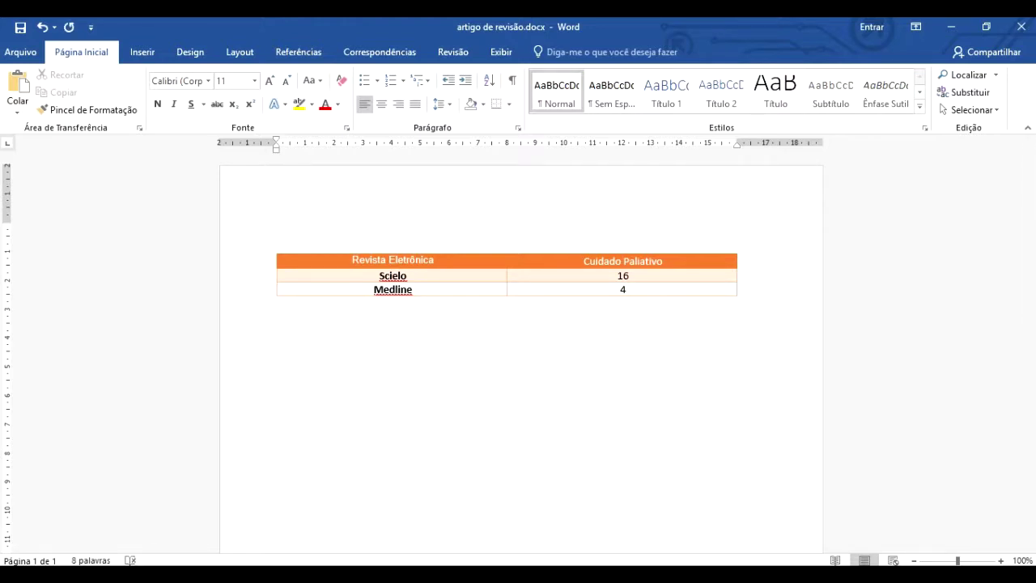
Write "Foram achados na sua grande maioria na revista Scielo" in the empty paragraph above the table
{"action": "type", "text": "Foram achados"}
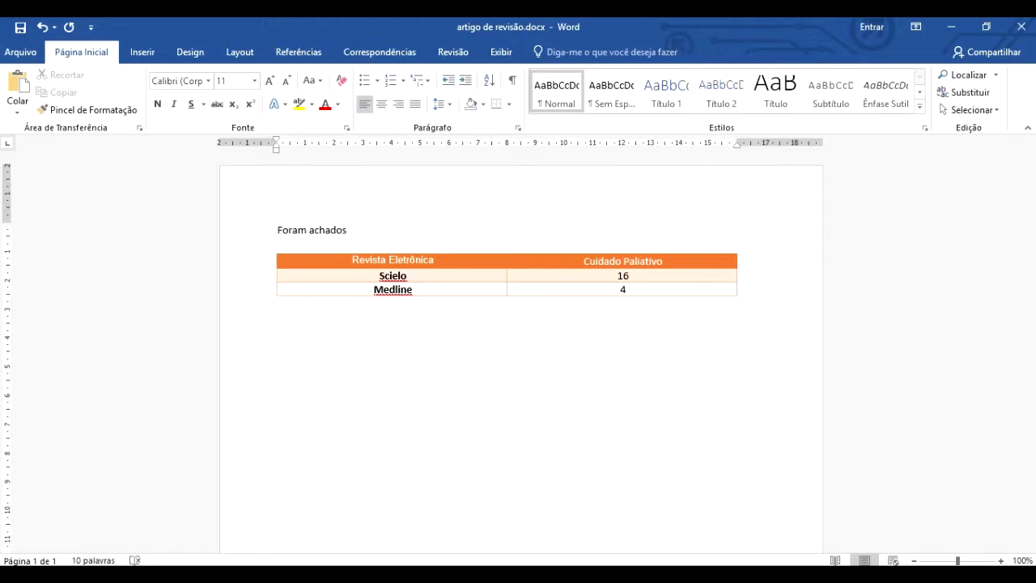
{"action": "type", "text": "na sua grande maioria"}
{"action": "type", "text": "pe"}
{"action": "key", "text": "BackSpace"}
{"action": "key", "text": "BackSpace"}
{"action": "type", "text": "pe"}
{"action": "key", "text": "BackSpace"}
{"action": "key", "text": "BackSpace"}
{"action": "type", "text": "na revista Sc"}
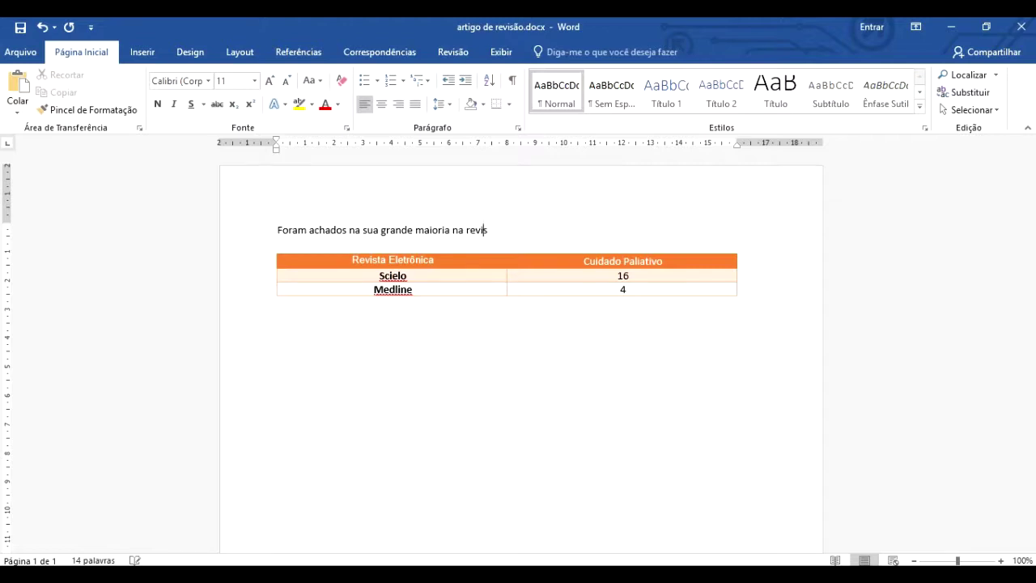
{"action": "key", "text": "BackSpace"}
{"action": "key", "text": "BackSpace"}
{"action": "type", "text": "Scielo"}
Continue the sentence with "pela palavra chave 'Cuidados Paliativo'"
{"action": "type", "text": ", "}
{"action": "type", "text": "a pal"}
{"action": "key", "text": "BackSpace"}
{"action": "key", "text": "BackSpace"}
{"action": "key", "text": "BackSpace"}
{"action": "key", "text": "BackSpace"}
{"action": "key", "text": "BackSpace"}
{"action": "type", "text": "pela palavra c"}
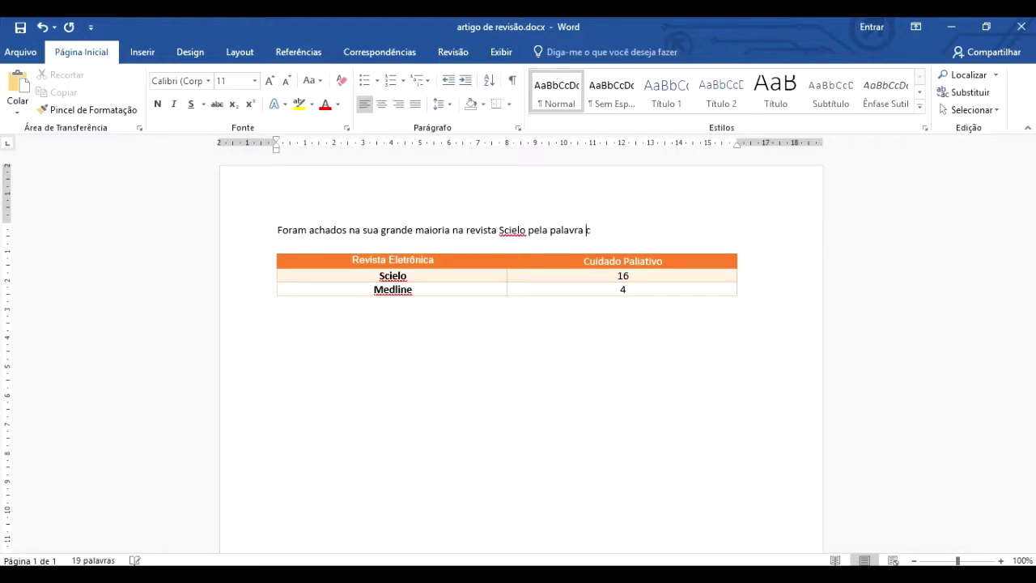
{"action": "type", "text": "have -\""}
{"action": "key", "text": "BackSpace"}
{"action": "type", "text": "'C"}
{"action": "type", "text": "uidados P"}
{"action": "type", "text": "aliativo"}
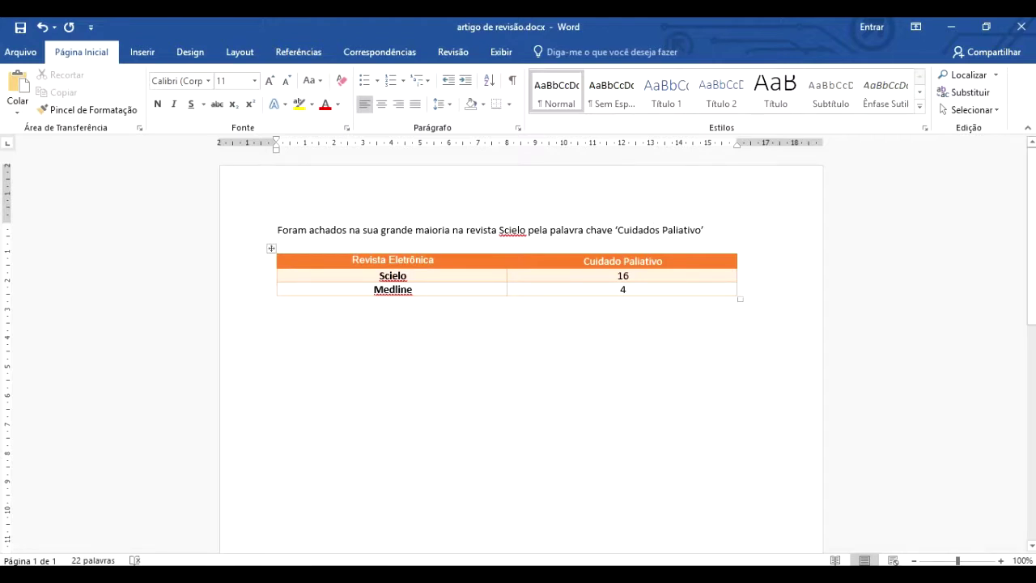
Replace "pela palavra chave" with "pelo descritor" in the sentence above the table
{"action": "double_click", "coordinate": [607, 233]}
{"action": "left_click_drag", "start_coordinate": [558, 234], "coordinate": [558, 234]}
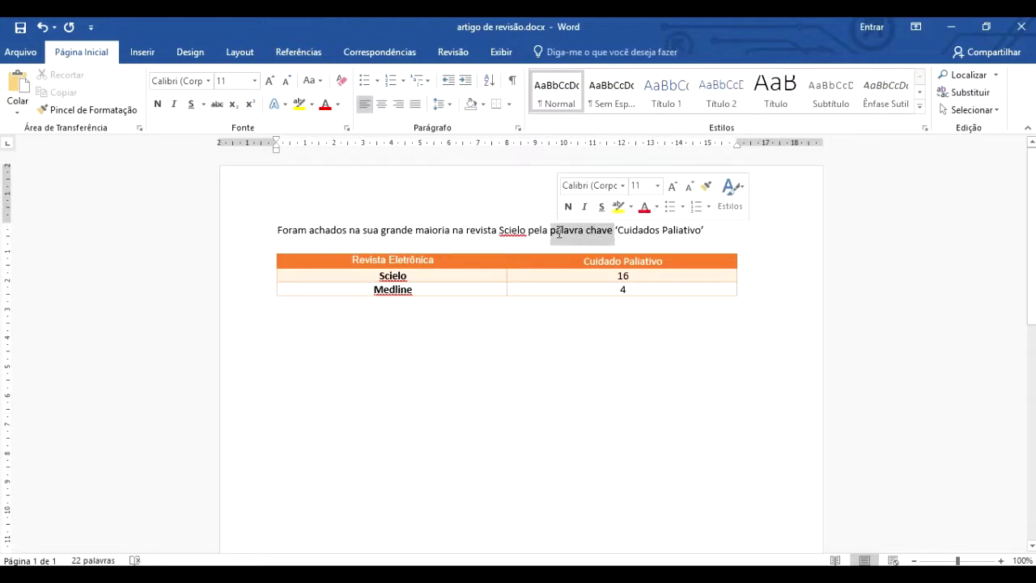
{"action": "key", "text": "BackSpace"}
{"action": "key", "text": "BackSpace"}
{"action": "key", "text": "BackSpace"}
{"action": "key", "text": "BackSpace"}
{"action": "key", "text": "BackSpace"}
{"action": "key", "text": "BackSpace"}
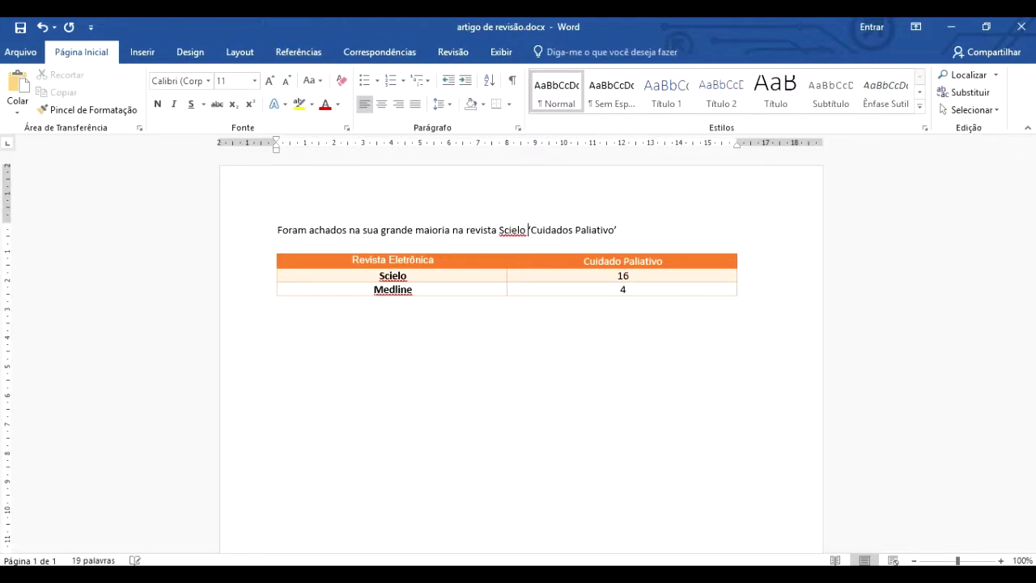
{"action": "type", "text": "pelo descritor"}
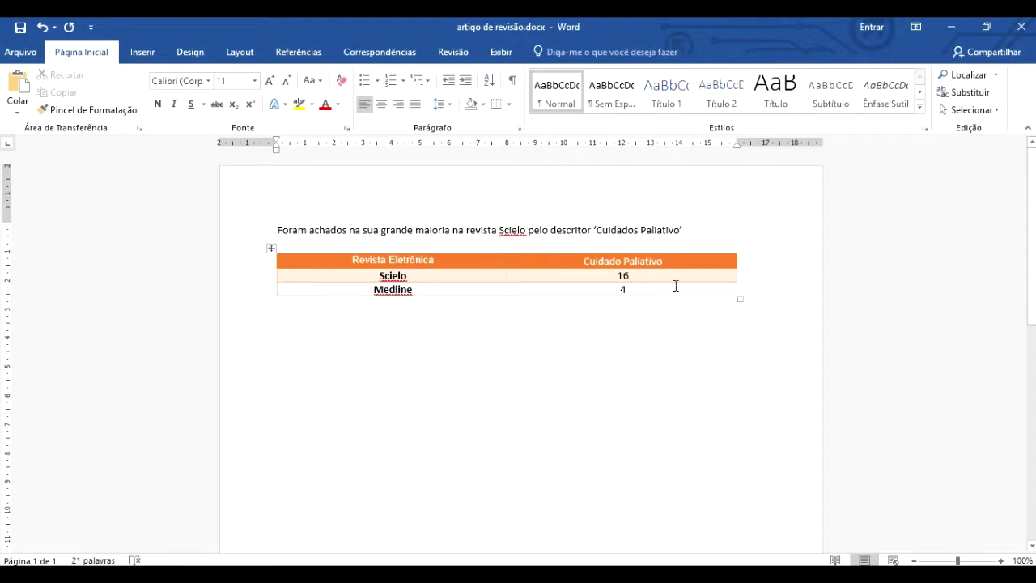
Add the reference "(Tabela 1)" at the end of the sentence and the heading "Resultados" on its own line above it
{"action": "type", "text": "("}
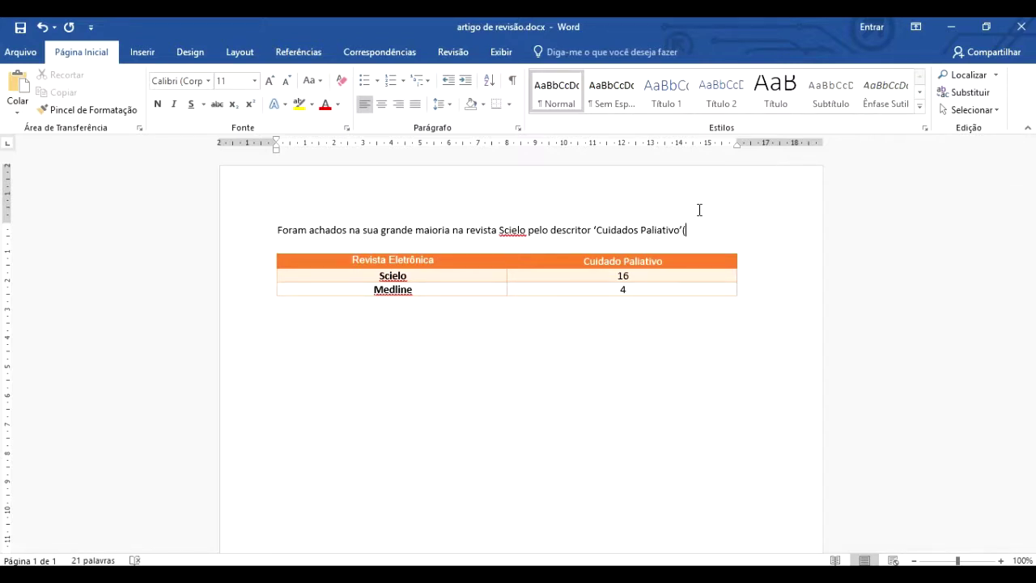
{"action": "type", "text": "Tabela 1"}
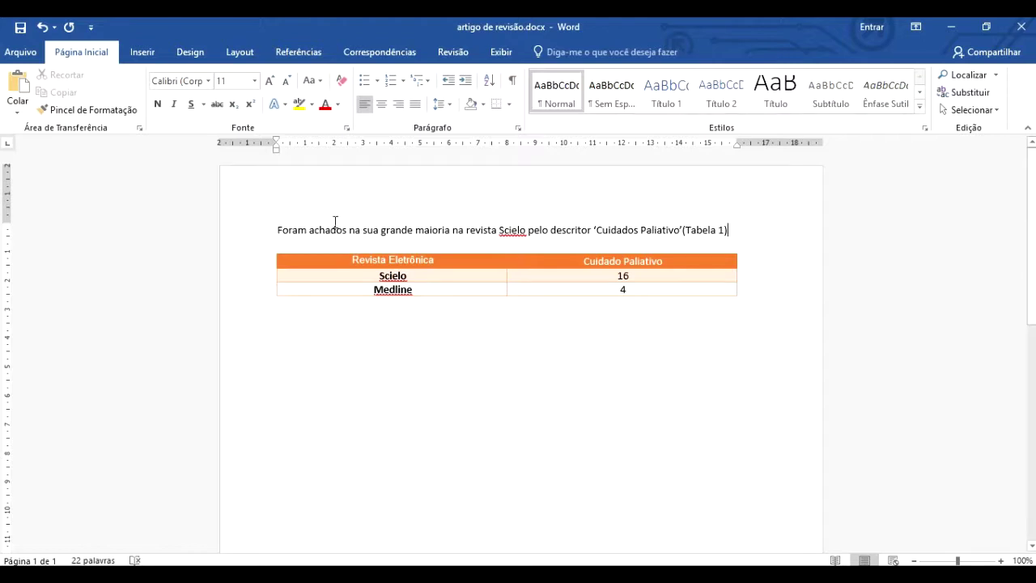
{"action": "key", "text": "Return"}
{"action": "type", "text": "Resut"}
{"action": "type", "text": "tados"}
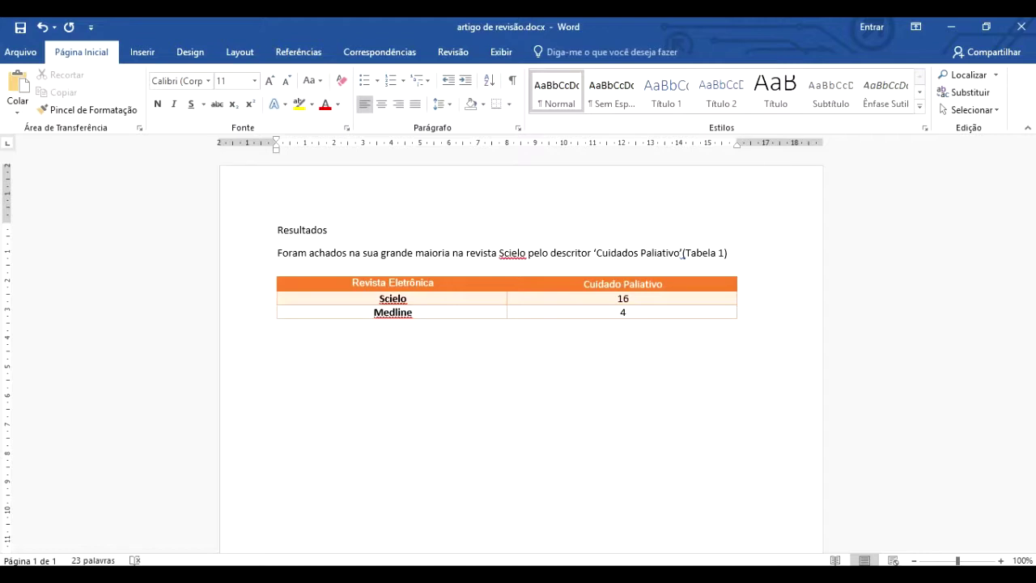
Switch to Chrome and review the "Nursing documentation" abstract page and the REBEN article's abstract for the data to tabulate
{"action": "left_click", "coordinate": [541, 576]}
{"action": "scroll", "coordinate": [413, 397], "scroll_direction": "down", "scroll_amount": 1}
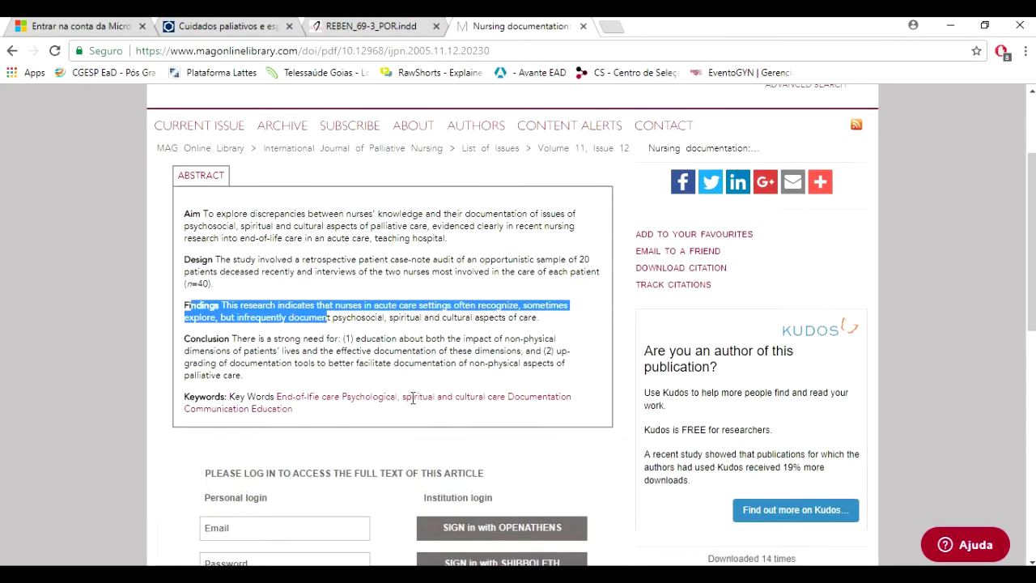
{"action": "scroll", "coordinate": [455, 409], "scroll_direction": "down", "scroll_amount": 5}
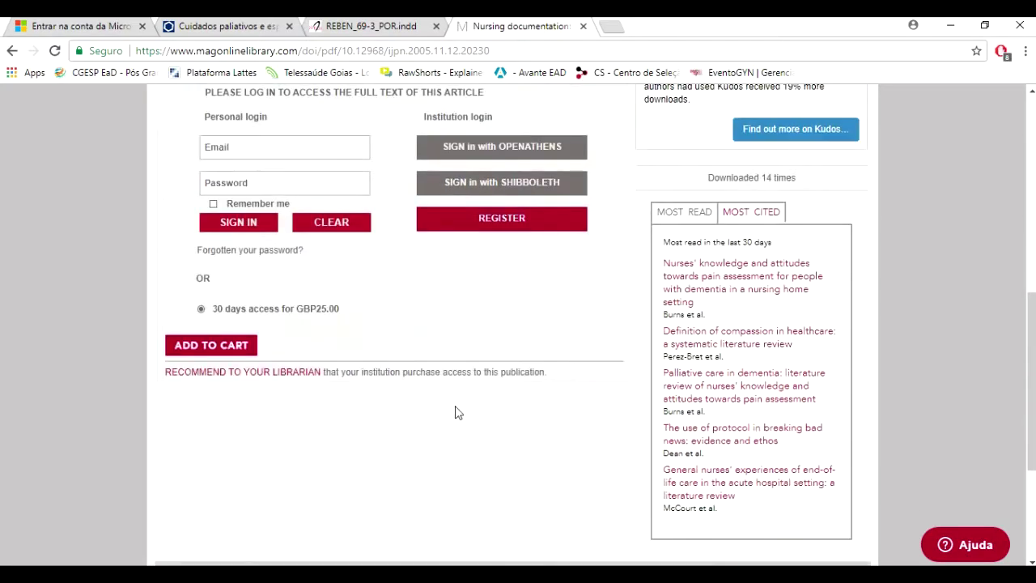
{"action": "scroll", "coordinate": [455, 412], "scroll_direction": "down", "scroll_amount": 3}
{"action": "scroll", "coordinate": [455, 409], "scroll_direction": "up", "scroll_amount": 5}
{"action": "scroll", "coordinate": [455, 409], "scroll_direction": "down", "scroll_amount": 5}
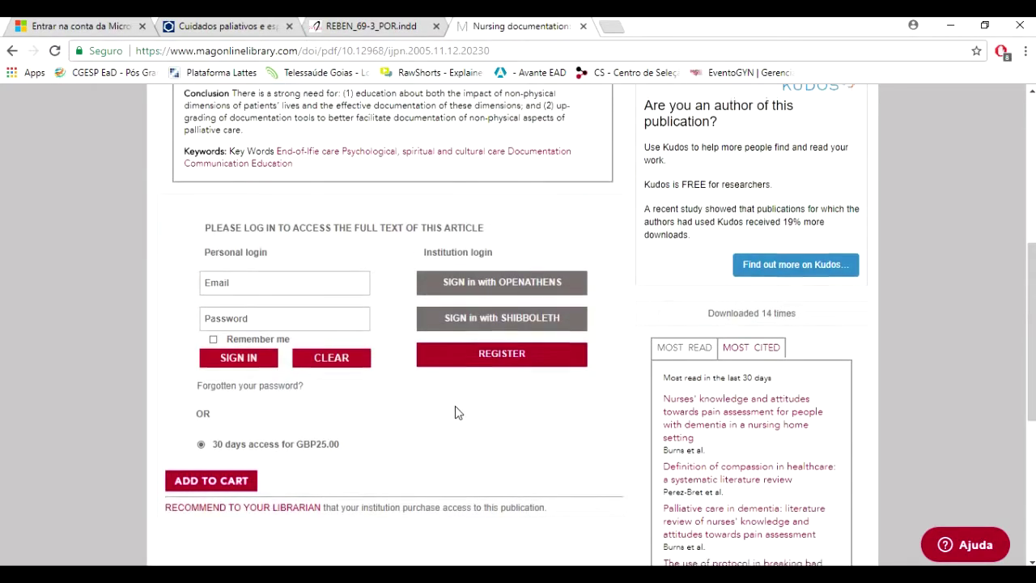
{"action": "scroll", "coordinate": [455, 405], "scroll_direction": "up", "scroll_amount": 9}
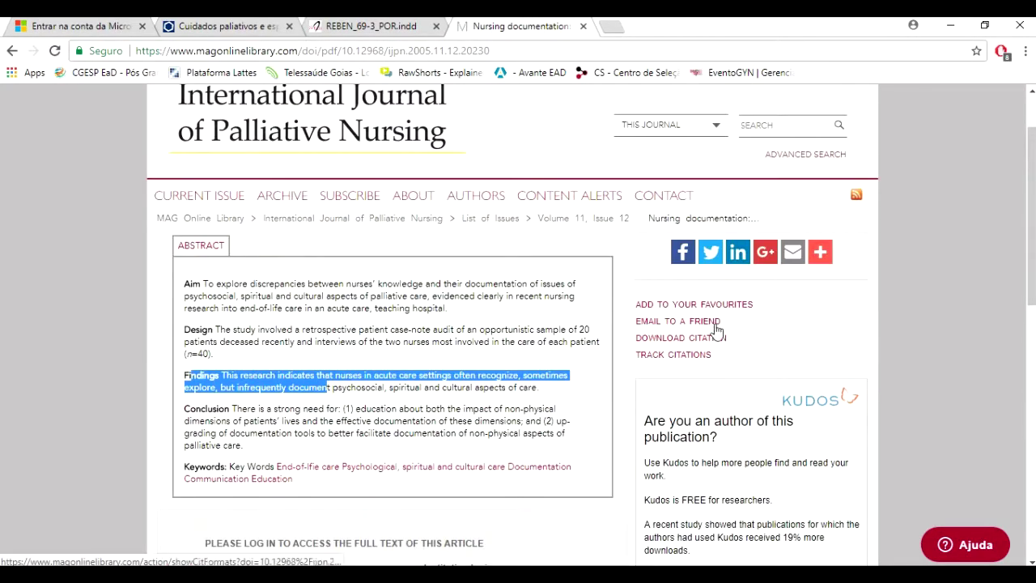
{"action": "scroll", "coordinate": [606, 231], "scroll_direction": "up", "scroll_amount": 1}
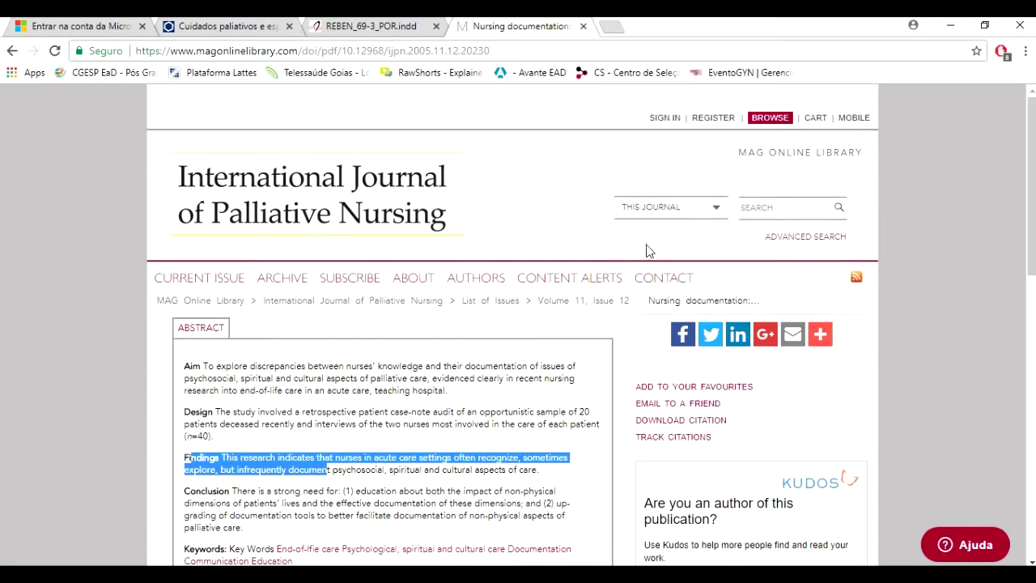
{"action": "scroll", "coordinate": [535, 385], "scroll_direction": "down", "scroll_amount": 2}
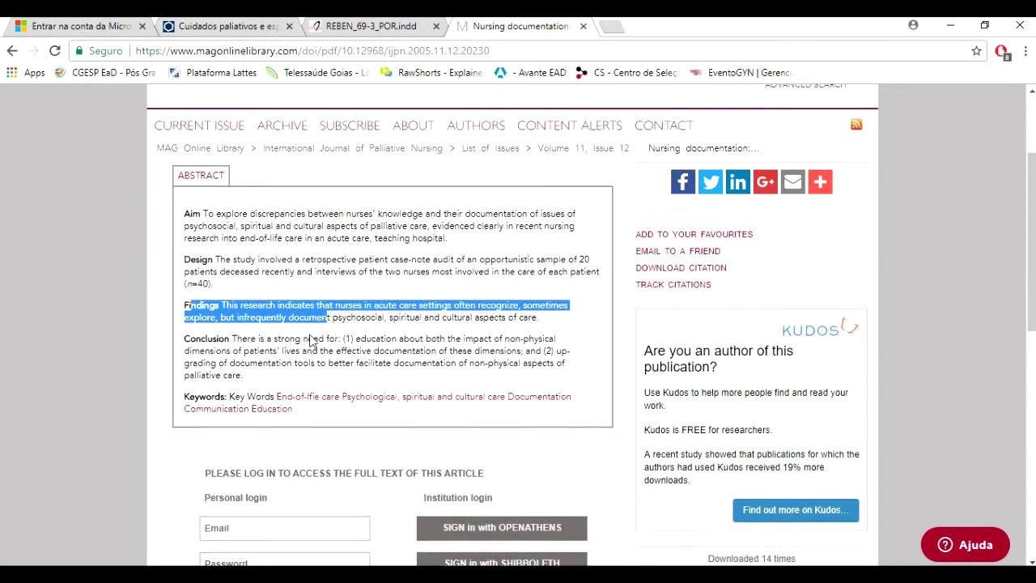
{"action": "key", "text": "ctrl+shift+Tab"}
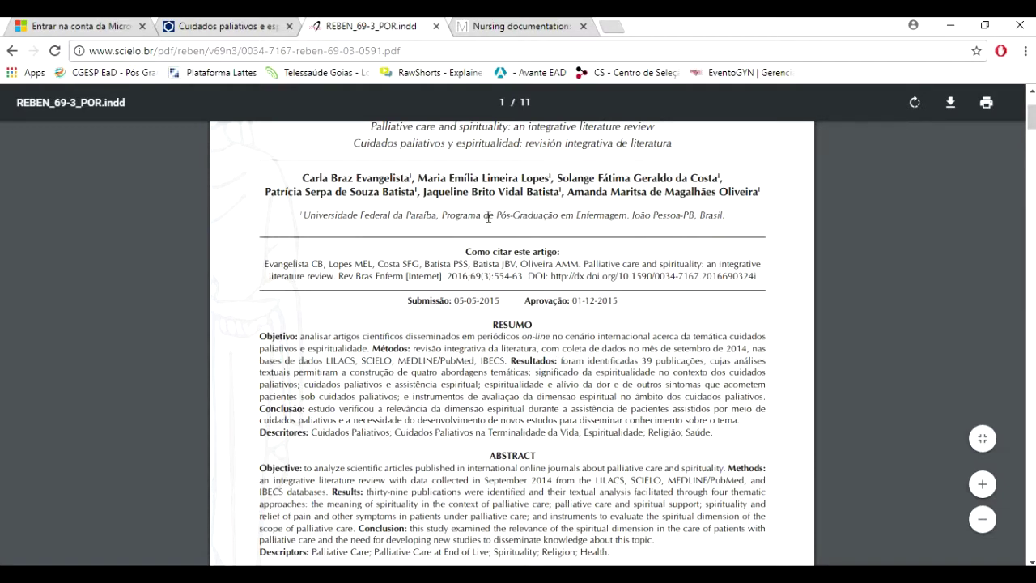
{"action": "left_click", "coordinate": [531, 25]}
{"action": "key", "text": "ctrl+shift+Tab"}
Switch back to "artigo de revisão.docx" in Word and insert a table of five columns and three rows below the first table
{"action": "key", "text": "alt+Tab"}
{"action": "right_click", "coordinate": [296, 361]}
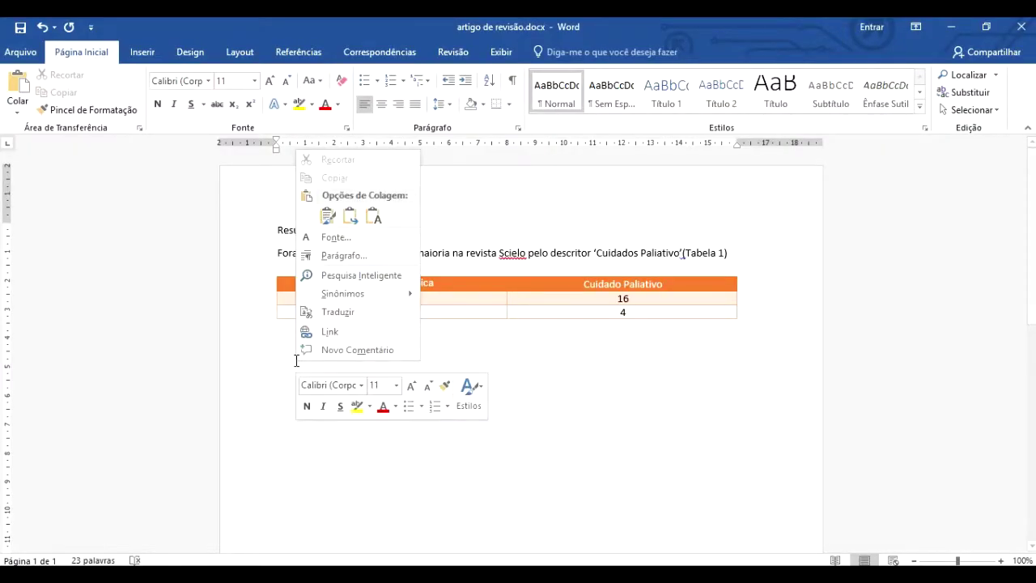
{"action": "left_click", "coordinate": [142, 52]}
{"action": "left_click", "coordinate": [119, 88]}
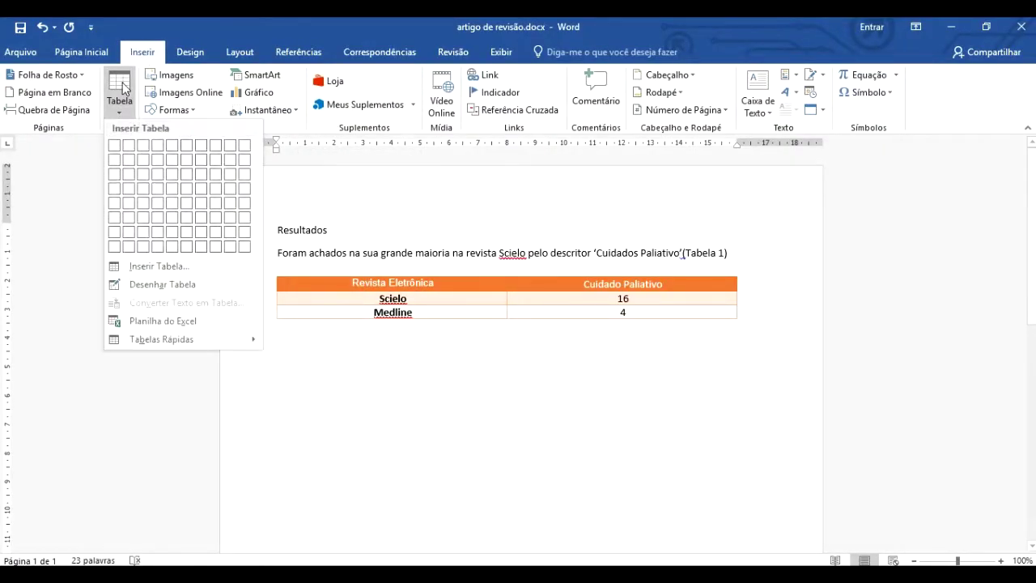
{"action": "left_click", "coordinate": [176, 175]}
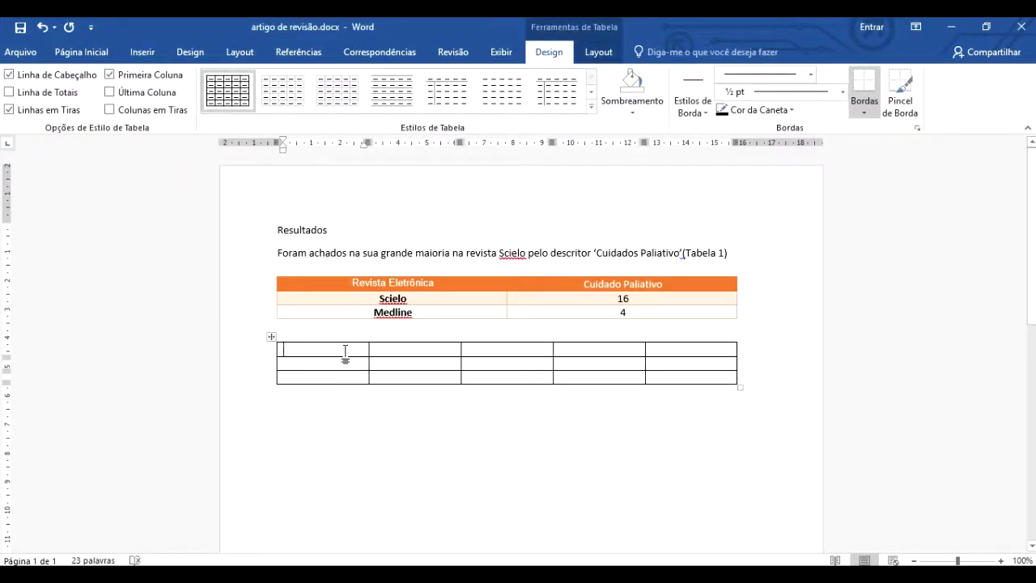
Fill the new table's header row with Ano, Autor, Objetivo, Método and Conclusão
{"action": "type", "text": "Ano"}
{"action": "key", "text": "Tab"}
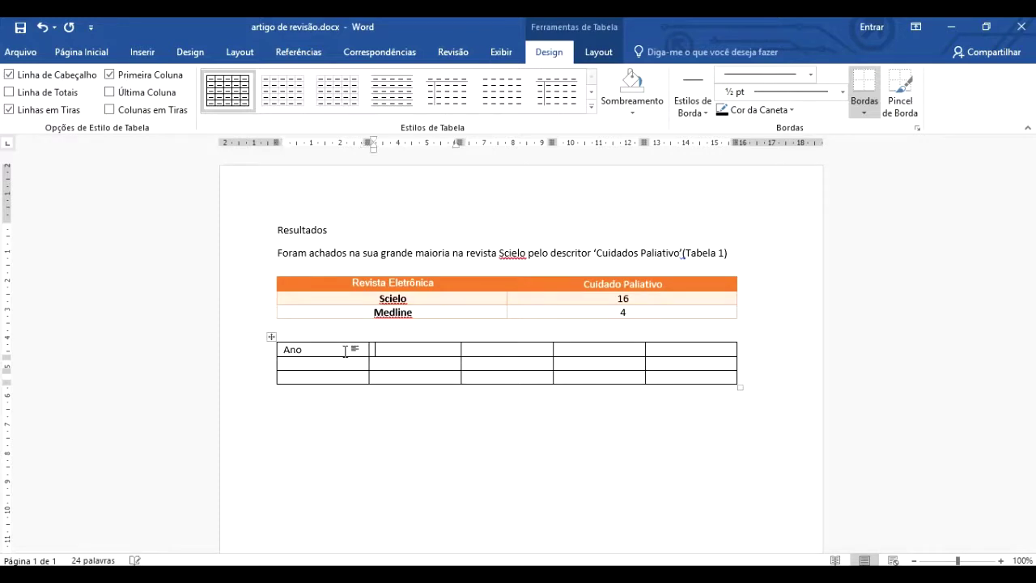
{"action": "type", "text": "Autor"}
{"action": "key", "text": "Tab"}
{"action": "type", "text": "Objetivo"}
{"action": "key", "text": "Tab"}
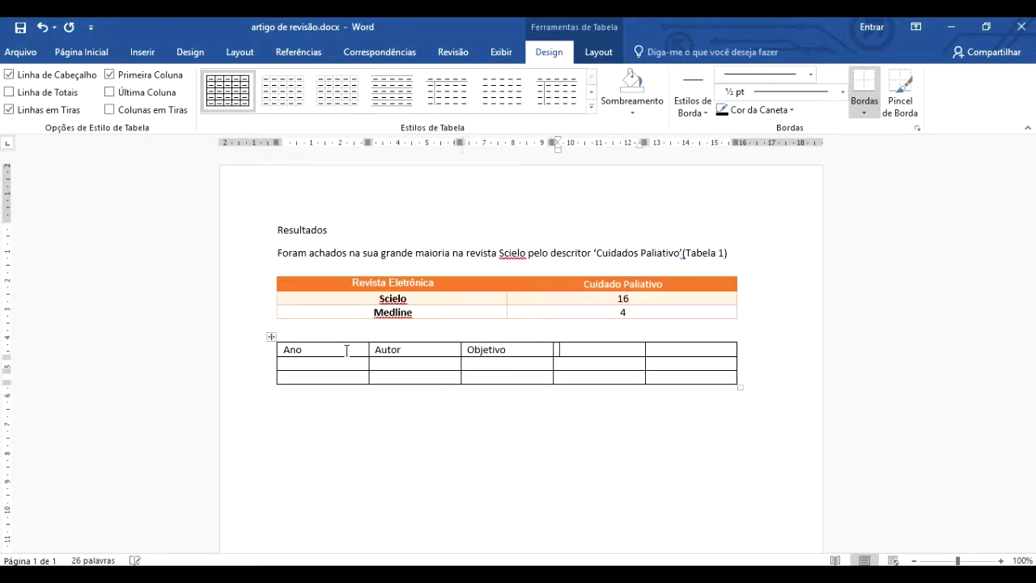
{"action": "type", "text": "Método"}
{"action": "key", "text": "Tab"}
{"action": "type", "text": "Cond"}
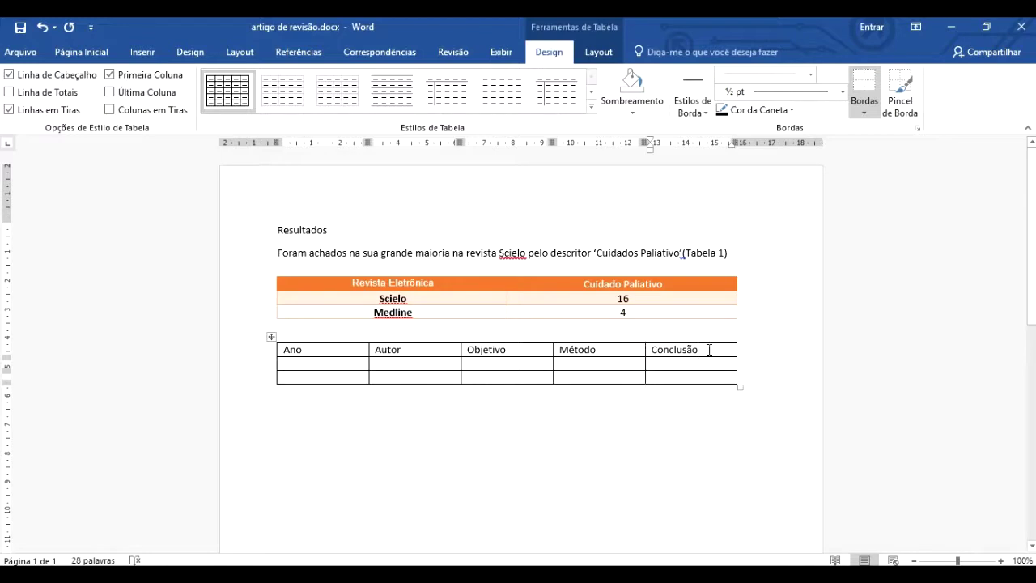
Center the new table's header row and set its text to Arial, size 12
{"action": "left_click_drag", "start_coordinate": [546, 350], "coordinate": [303, 348]}
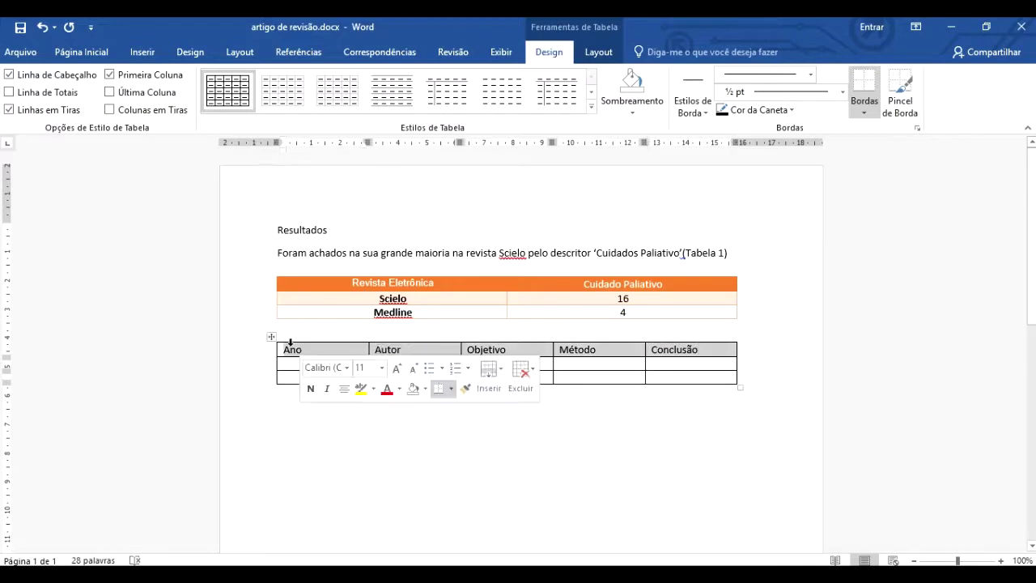
{"action": "left_click", "coordinate": [81, 52]}
{"action": "left_click", "coordinate": [381, 103]}
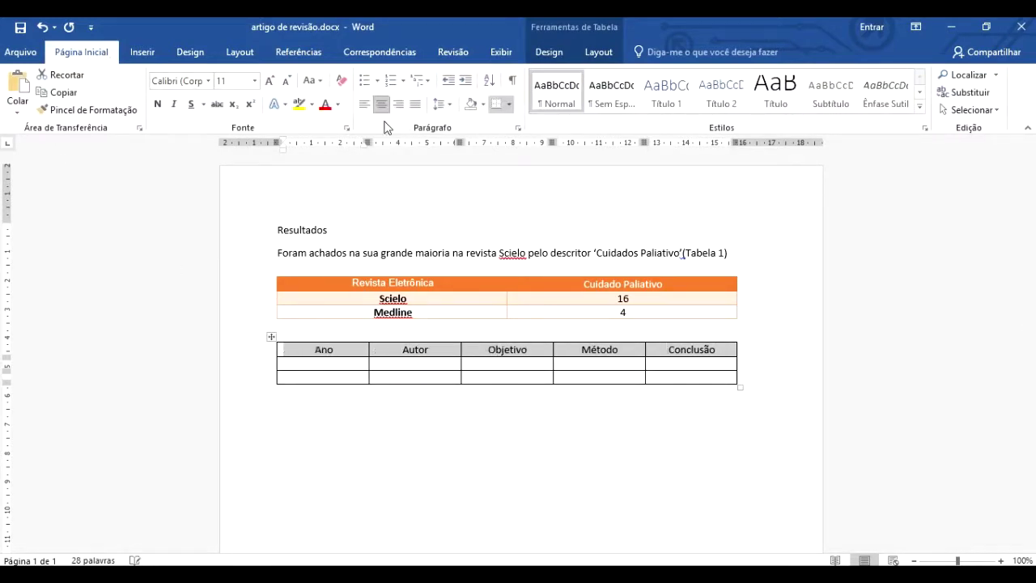
{"action": "left_click", "coordinate": [208, 81]}
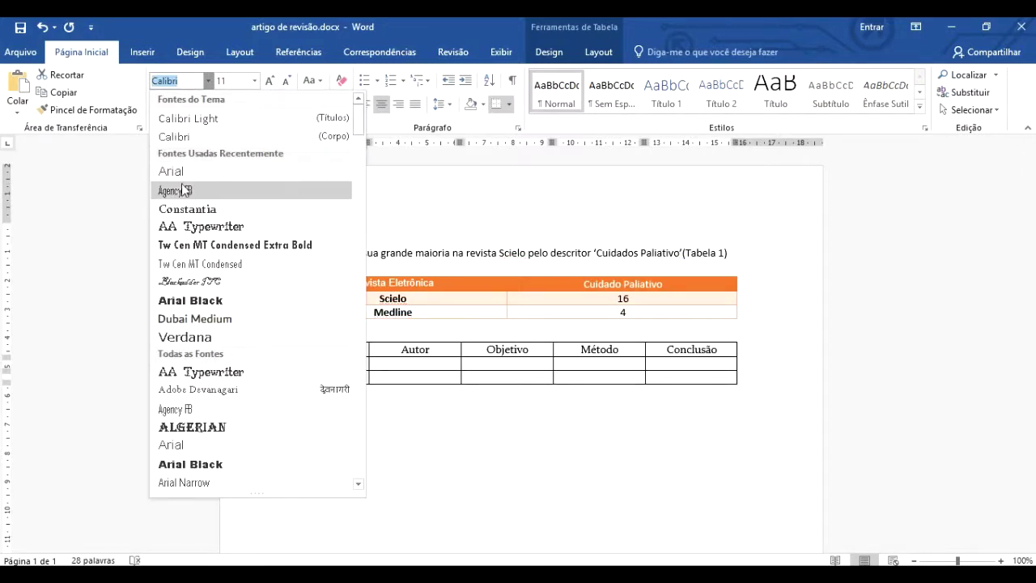
{"action": "left_click", "coordinate": [181, 176]}
{"action": "left_click", "coordinate": [255, 81]}
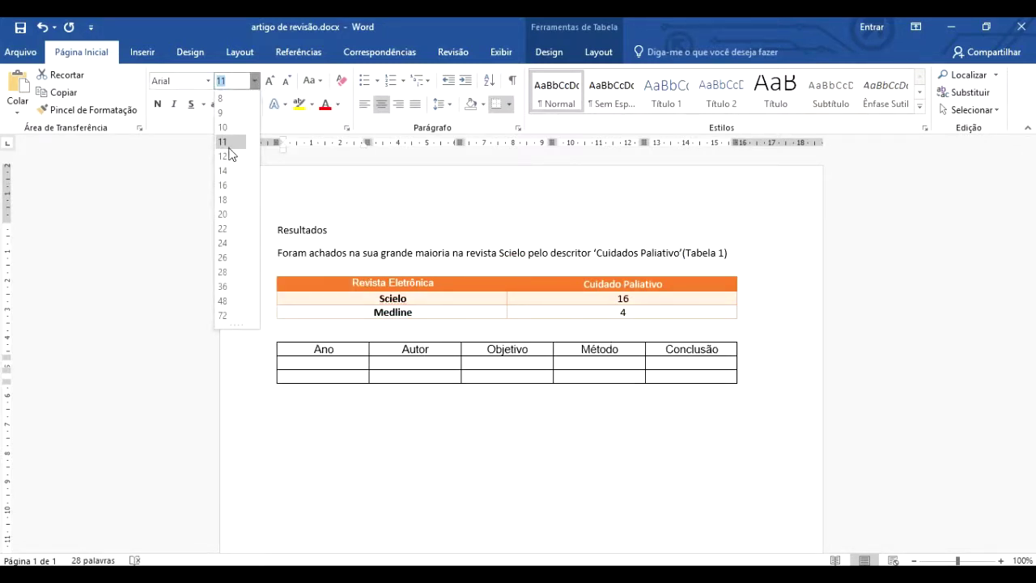
{"action": "left_click", "coordinate": [230, 157]}
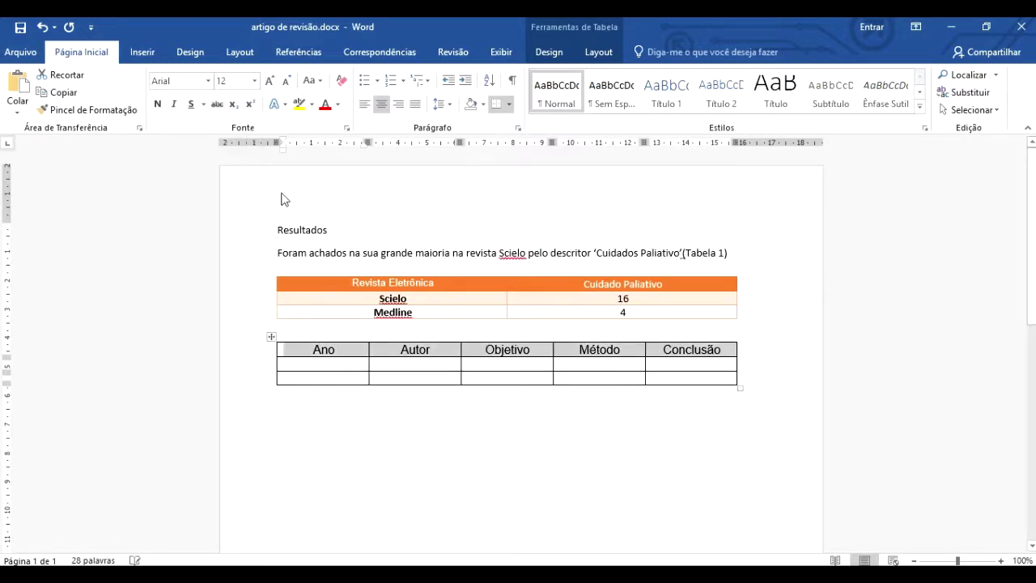
Reduce the font size of the new table's header row and make the headings bold
{"action": "left_click", "coordinate": [255, 81]}
{"action": "left_click", "coordinate": [232, 105]}
{"action": "key", "text": "ctrl+n"}
Enter 2015 and 2016 in the two rows of the Ano column and center the contents of the whole table
{"action": "left_click", "coordinate": [332, 358]}
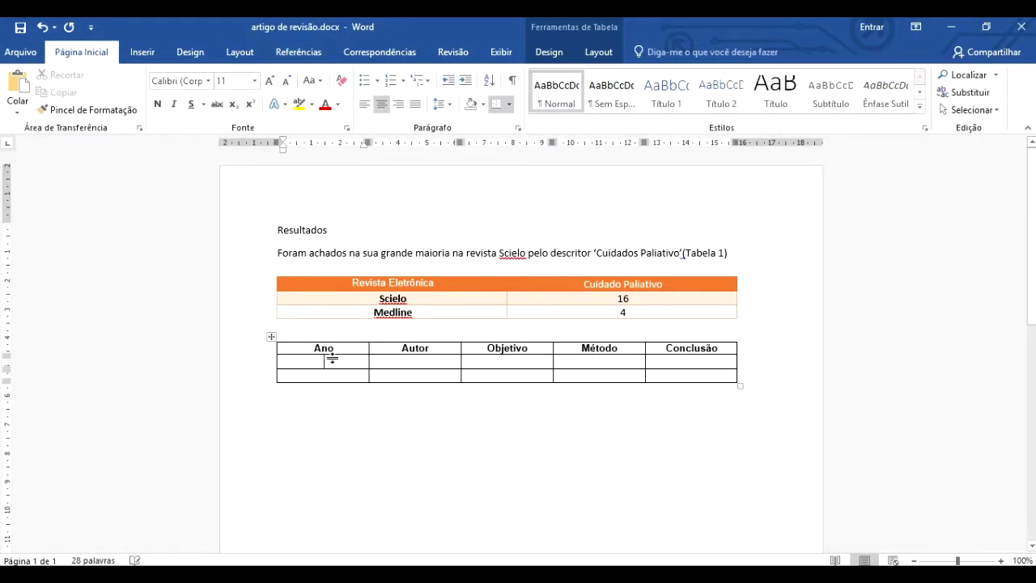
{"action": "type", "text": "2015"}
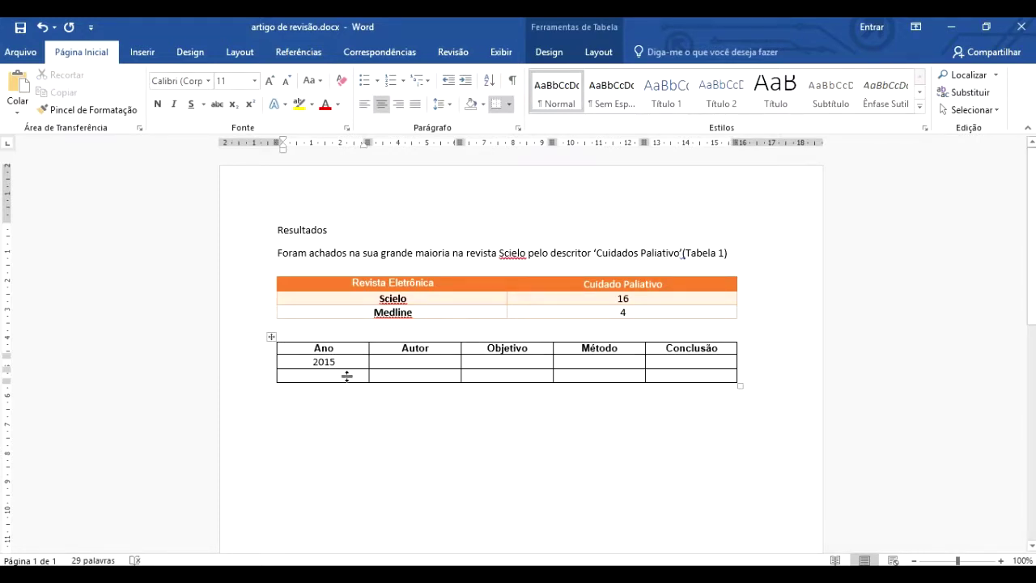
{"action": "left_click", "coordinate": [344, 377]}
{"action": "type", "text": "2016"}
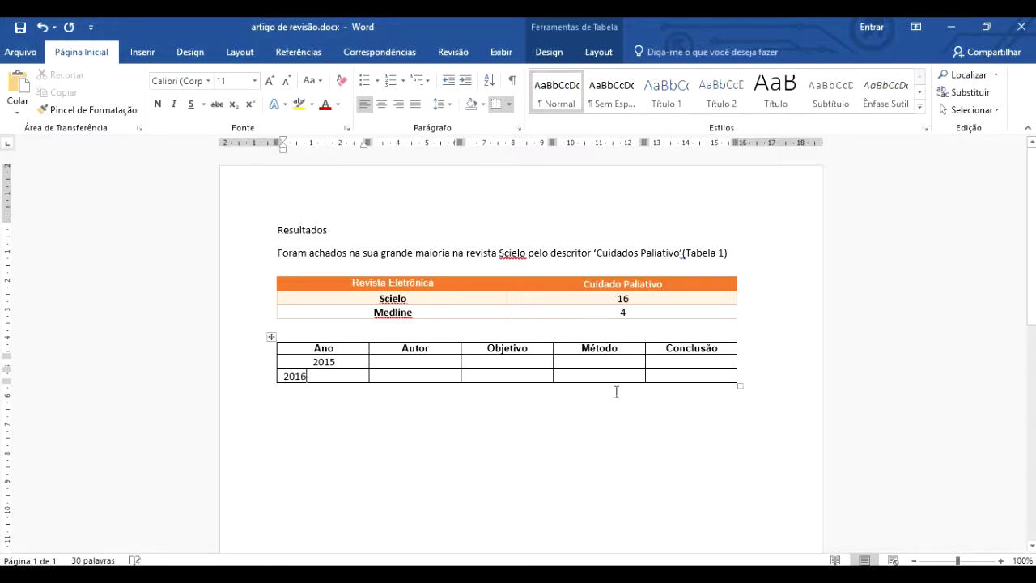
{"action": "left_click", "coordinate": [666, 376]}
{"action": "left_click_drag", "start_coordinate": [666, 377], "coordinate": [236, 151]}
{"action": "left_click", "coordinate": [381, 103]}
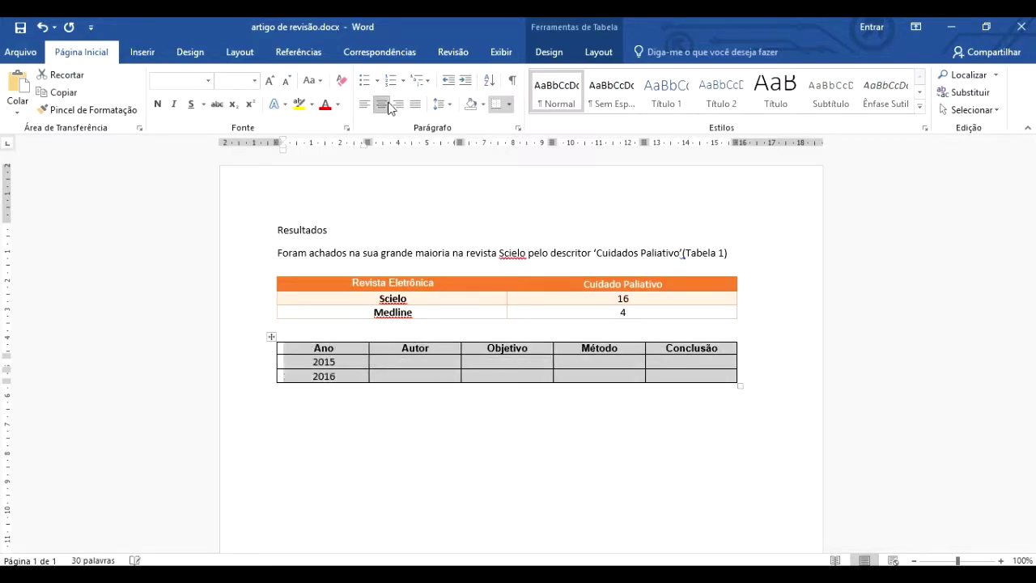
Place the cursor in the first Autor cell, then switch to Chrome and look up the author citation in the REBEN PDF article
{"action": "left_click", "coordinate": [469, 344]}
{"action": "left_click", "coordinate": [381, 377]}
{"action": "left_click", "coordinate": [410, 365]}
{"action": "left_click", "coordinate": [542, 574]}
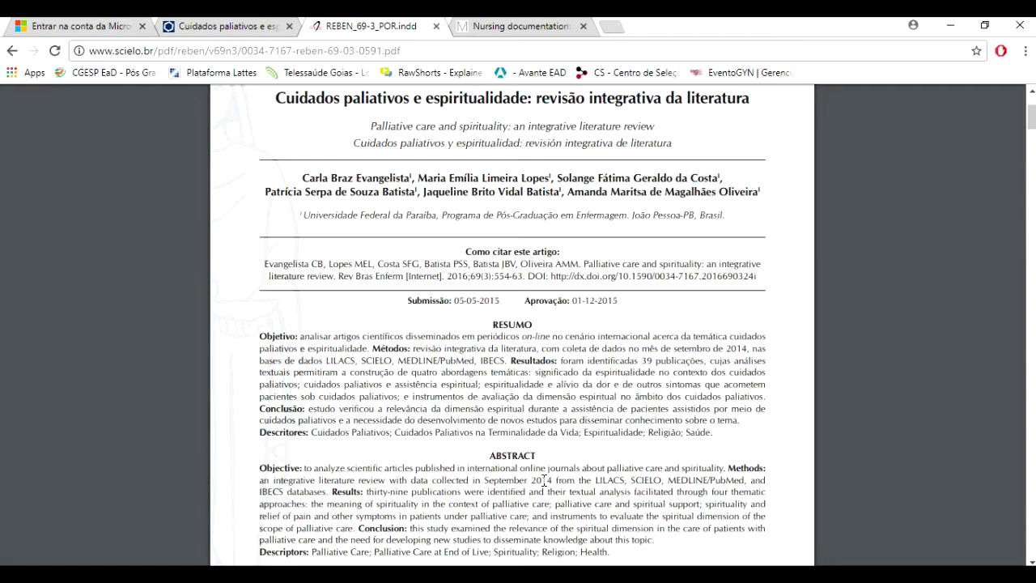
{"action": "scroll", "coordinate": [599, 364], "scroll_direction": "down", "scroll_amount": 5}
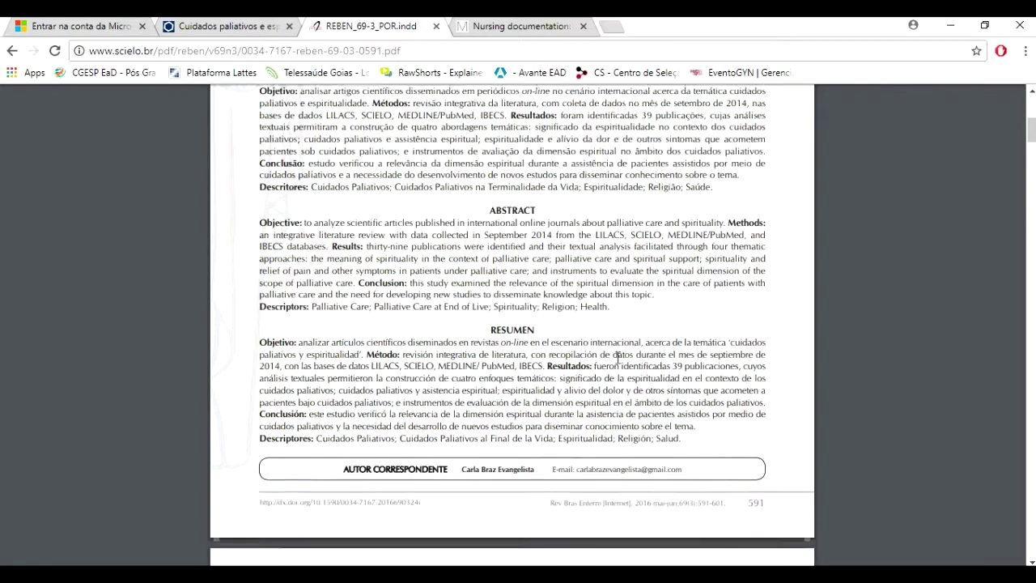
{"action": "scroll", "coordinate": [643, 373], "scroll_direction": "down", "scroll_amount": 1}
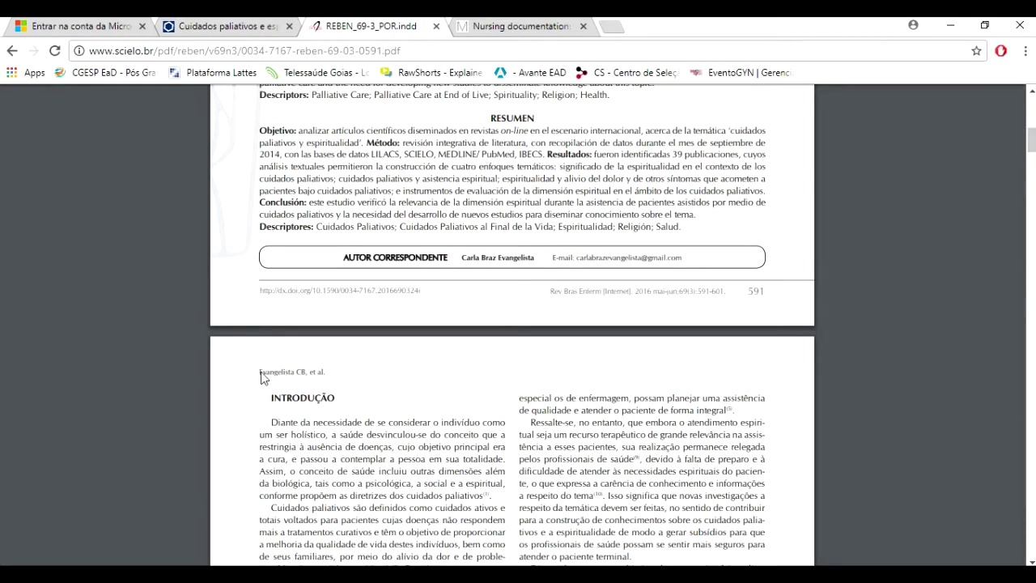
Copy the abbreviated author citation from the header of the REBEN article's second page
{"action": "left_click_drag", "start_coordinate": [327, 374], "coordinate": [259, 372]}
{"action": "key", "text": "ctrl+c"}
Look through the REBEN article's following pages and its results table, then review the citation and abstract on the first page
{"action": "scroll", "coordinate": [388, 382], "scroll_direction": "down", "scroll_amount": 10}
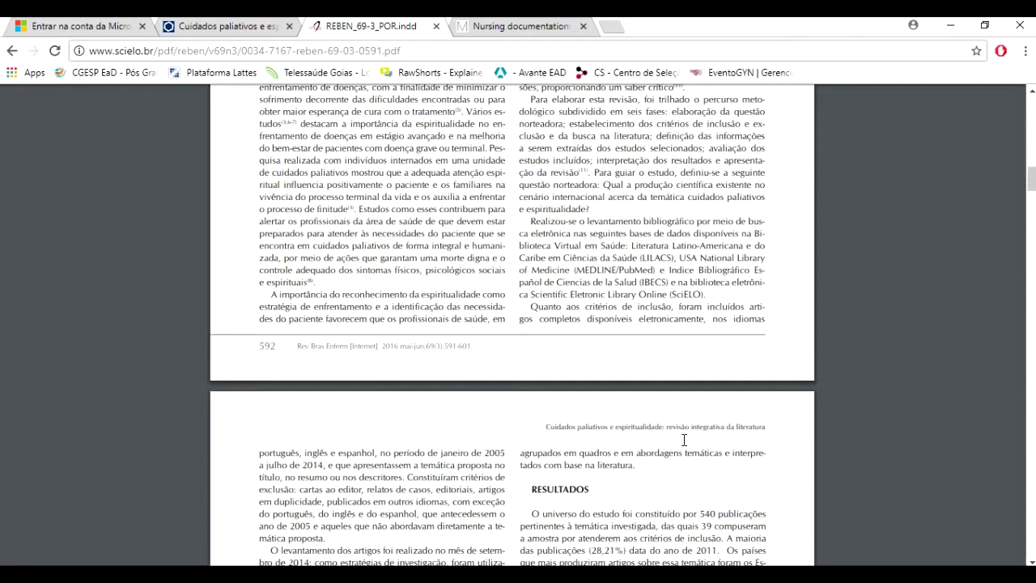
{"action": "scroll", "coordinate": [684, 439], "scroll_direction": "up", "scroll_amount": 5}
{"action": "scroll", "coordinate": [591, 427], "scroll_direction": "down", "scroll_amount": 4}
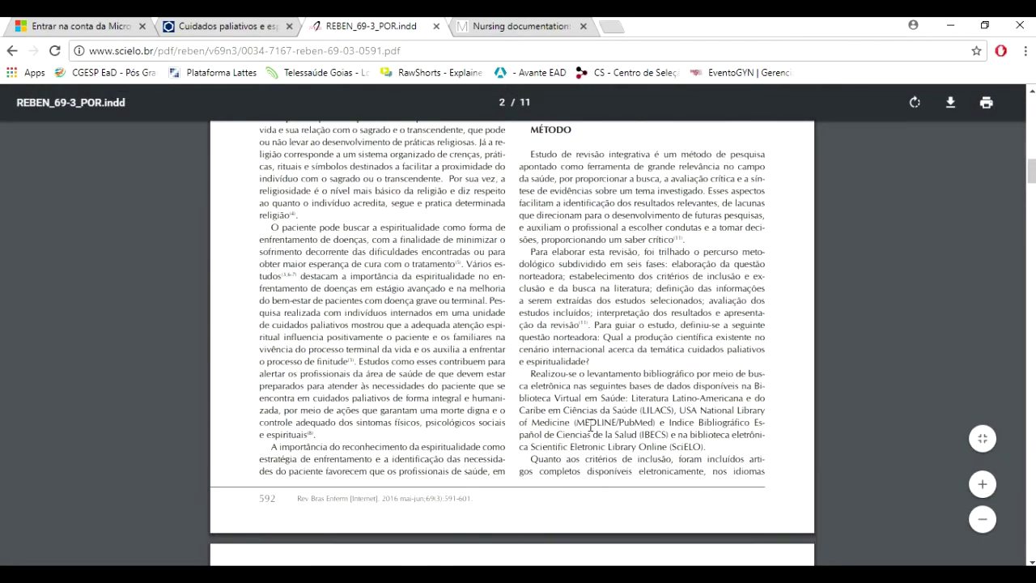
{"action": "scroll", "coordinate": [591, 428], "scroll_direction": "down", "scroll_amount": 2}
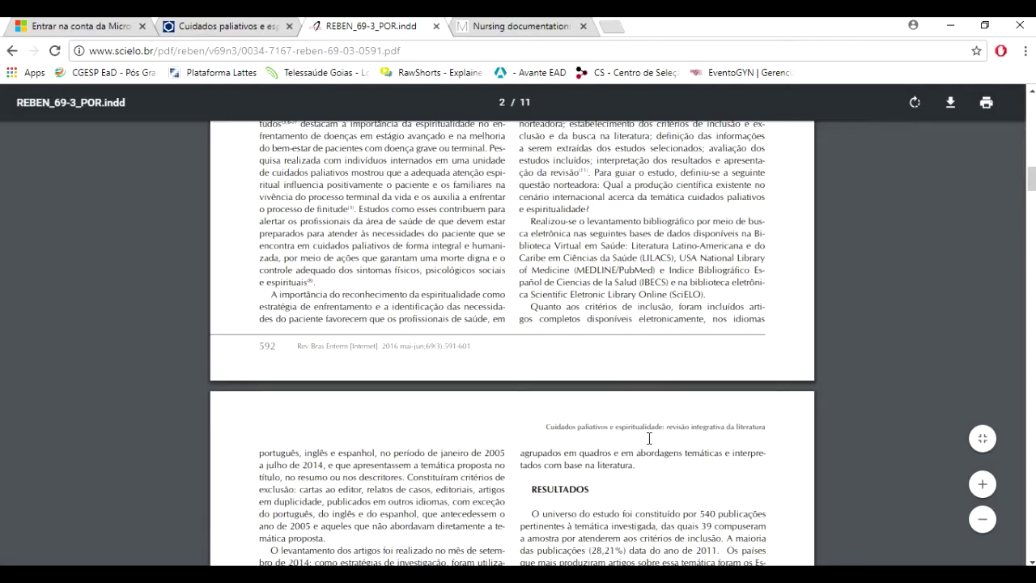
{"action": "scroll", "coordinate": [764, 421], "scroll_direction": "up", "scroll_amount": 1}
{"action": "scroll", "coordinate": [398, 164], "scroll_direction": "down", "scroll_amount": 3}
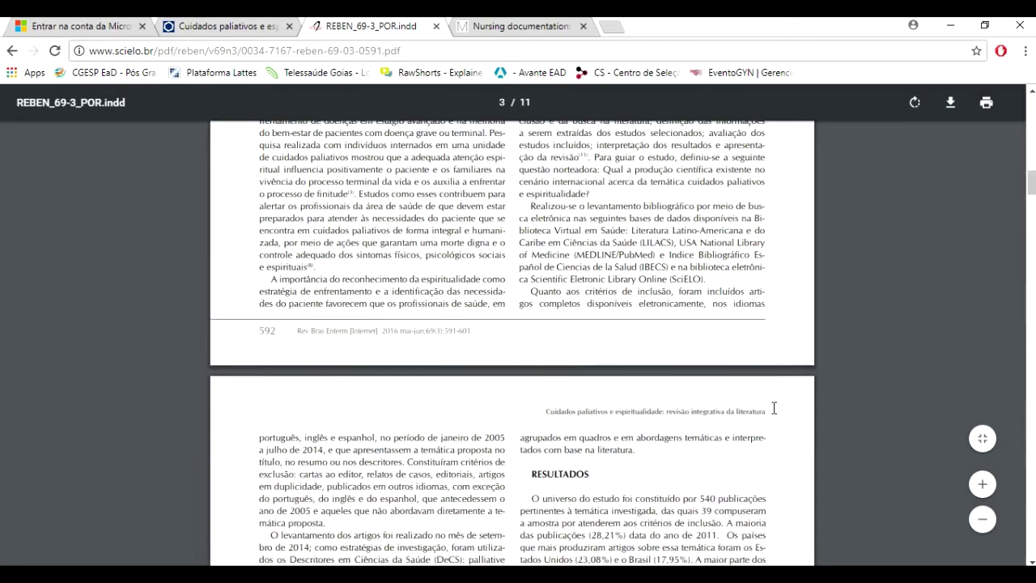
{"action": "scroll", "coordinate": [388, 194], "scroll_direction": "up", "scroll_amount": 2}
{"action": "scroll", "coordinate": [488, 319], "scroll_direction": "down", "scroll_amount": 10}
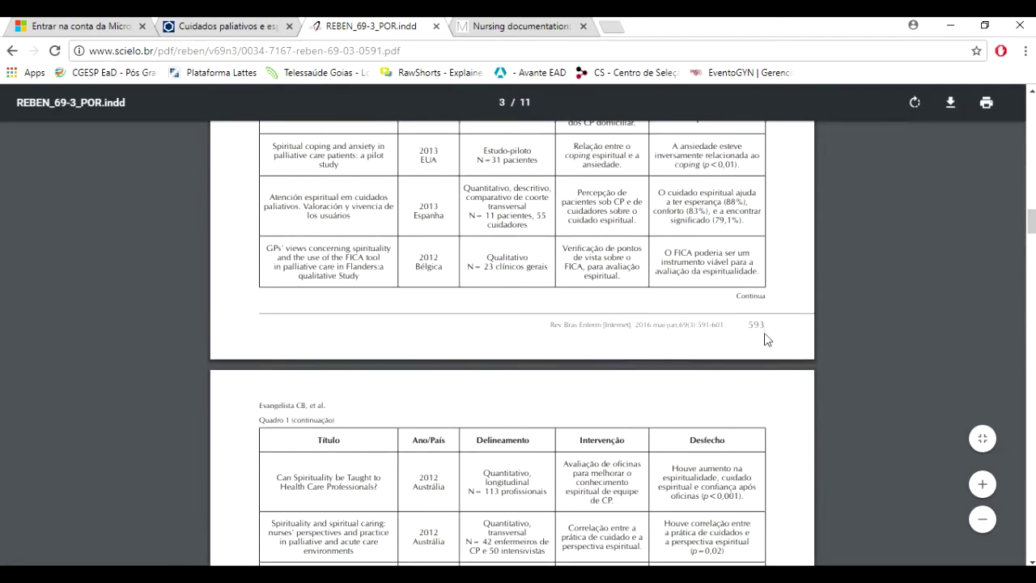
{"action": "scroll", "coordinate": [467, 252], "scroll_direction": "up", "scroll_amount": 20}
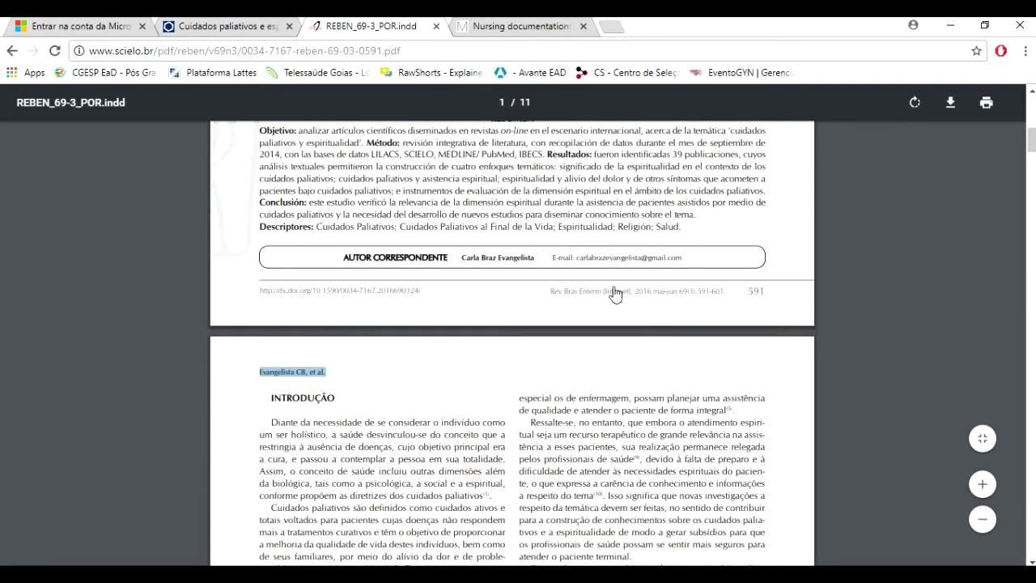
{"action": "scroll", "coordinate": [615, 296], "scroll_direction": "up", "scroll_amount": 2}
{"action": "scroll", "coordinate": [542, 314], "scroll_direction": "up", "scroll_amount": 3}
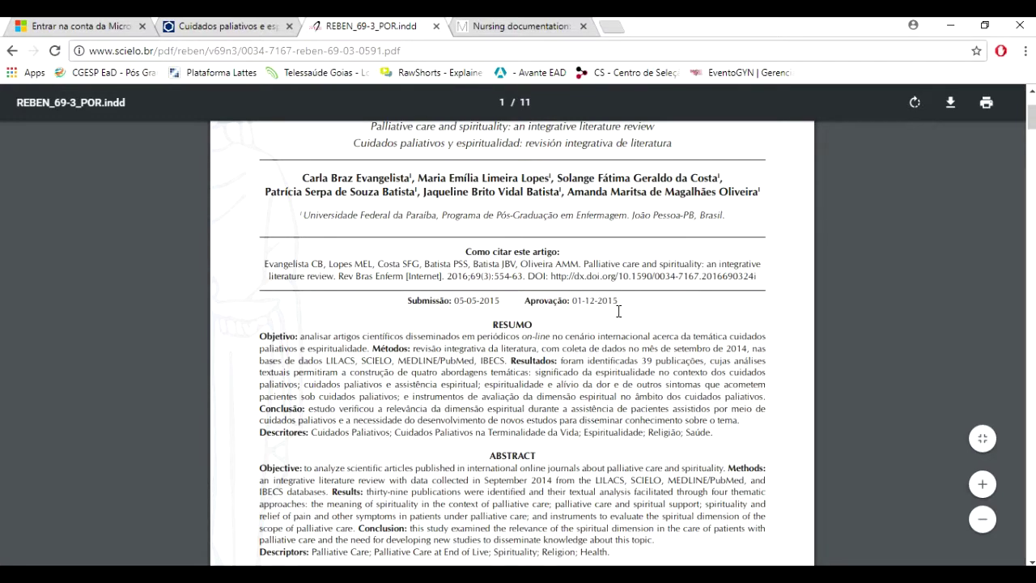
Switch to Word and paste the copied author citation into the Autor cell of the 2015 row
{"action": "left_click", "coordinate": [502, 26]}
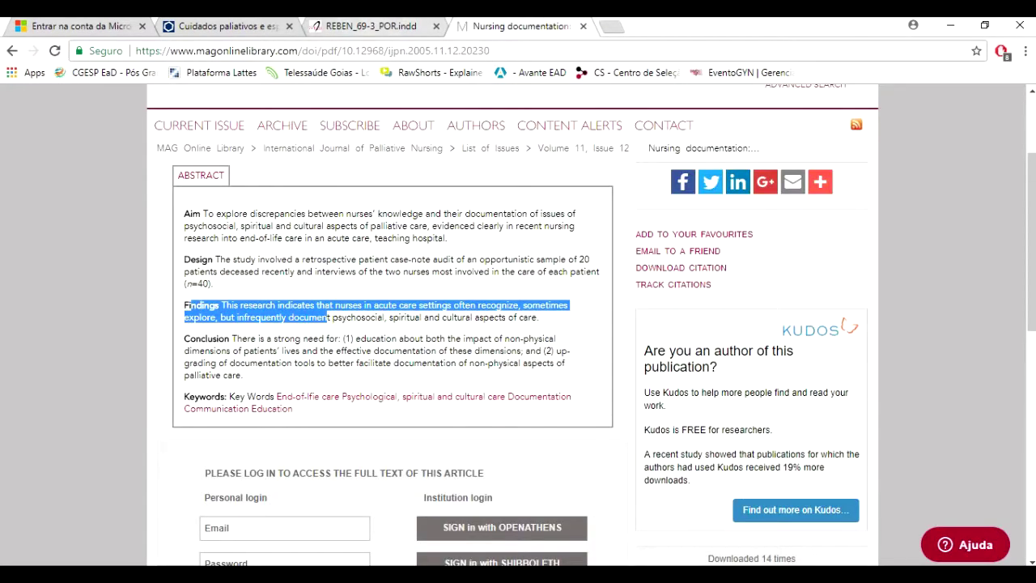
{"action": "left_click", "coordinate": [373, 26]}
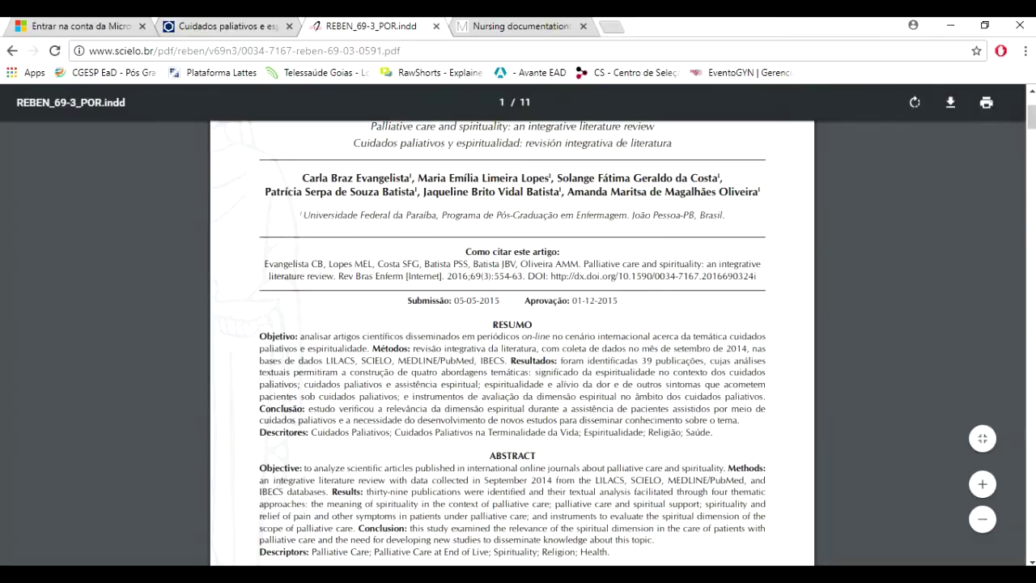
{"action": "left_click", "coordinate": [577, 573]}
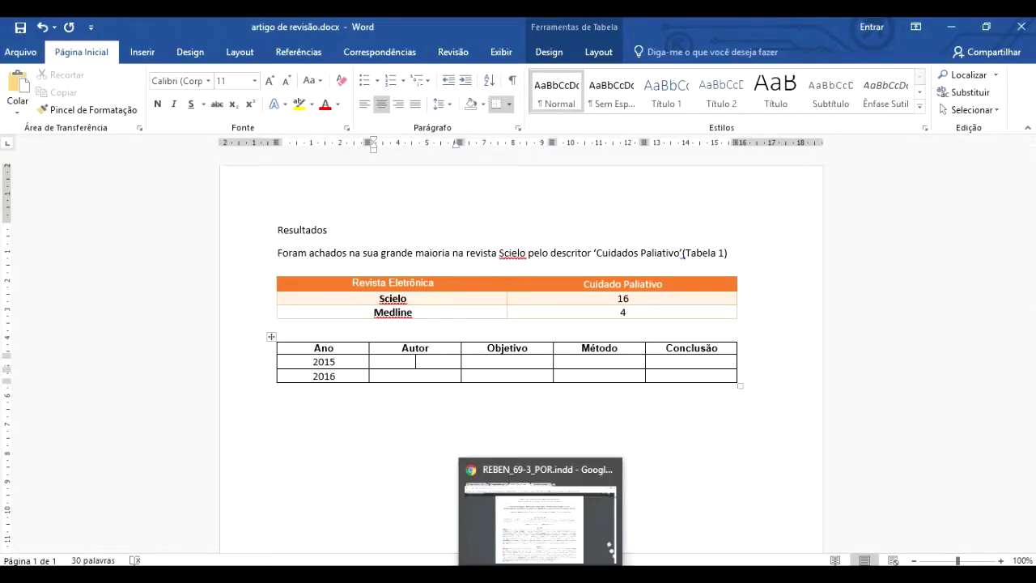
{"action": "left_click", "coordinate": [543, 559]}
{"action": "scroll", "coordinate": [613, 457], "scroll_direction": "down", "scroll_amount": 5}
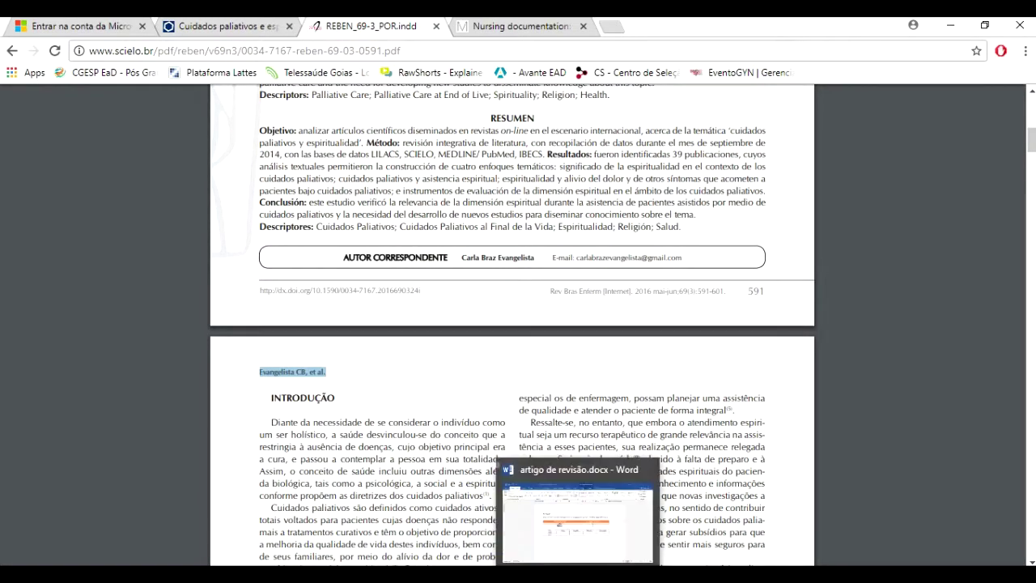
{"action": "key", "text": "alt+Tab"}
{"action": "key", "text": "ctrl+v"}
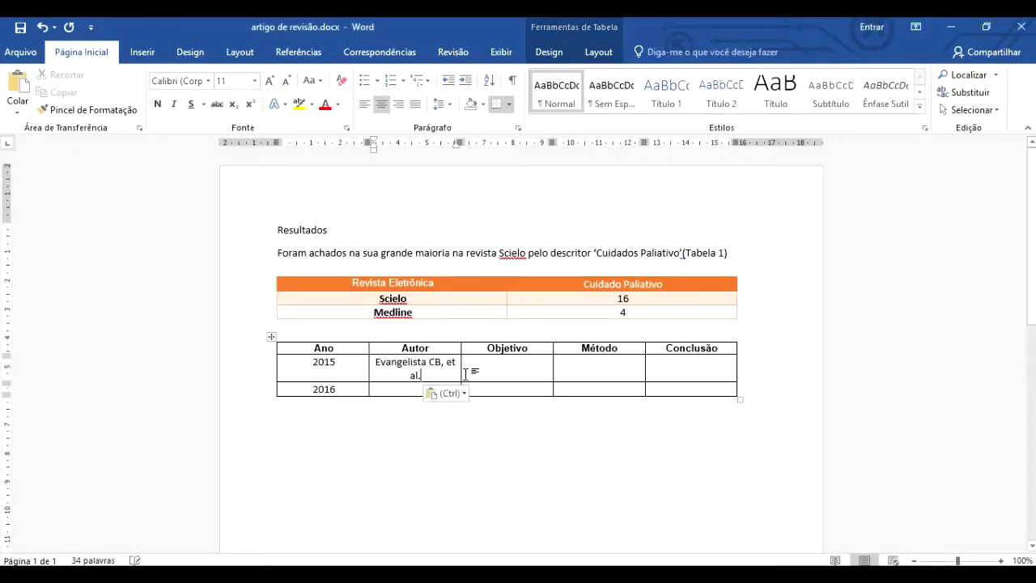
Copy the objective from the article's Resumo in Chrome into the 2015 row's Objetivo cell in Word and remove the stray space in "científicos"
{"action": "key", "text": "alt+Tab"}
{"action": "scroll", "coordinate": [461, 306], "scroll_direction": "up", "scroll_amount": 4}
{"action": "scroll", "coordinate": [515, 297], "scroll_direction": "up", "scroll_amount": 2}
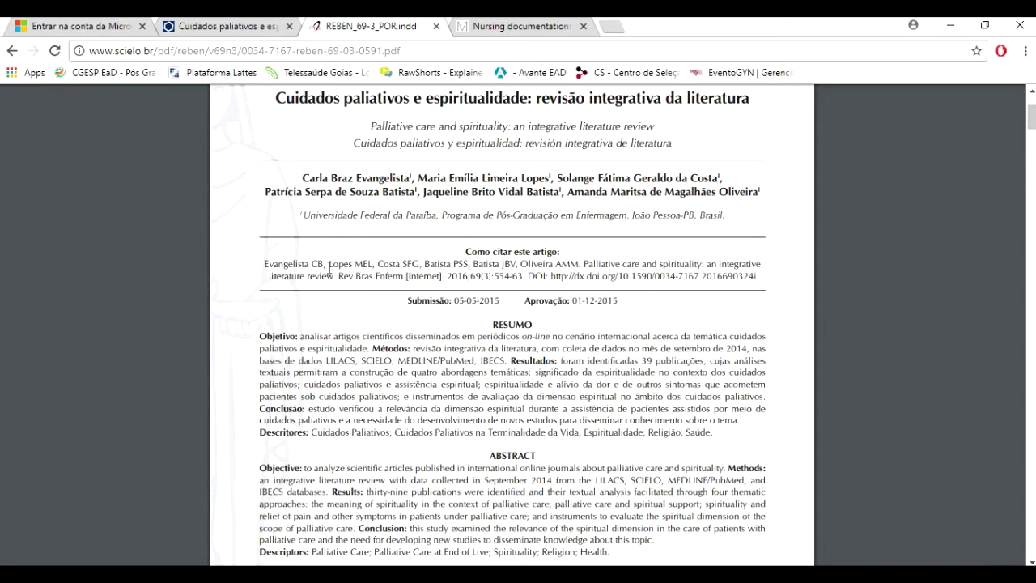
{"action": "left_click_drag", "start_coordinate": [323, 265], "coordinate": [270, 269]}
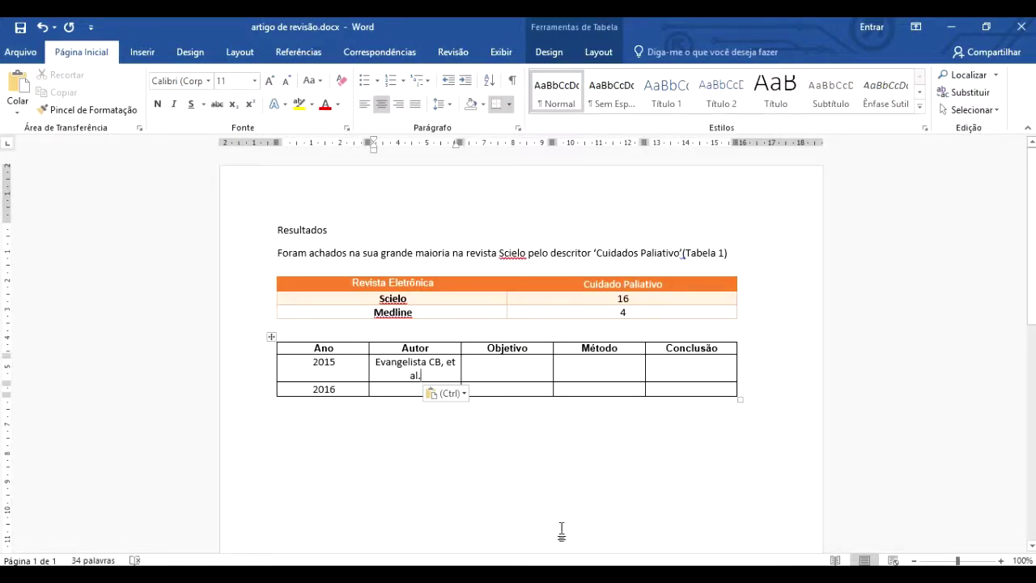
{"action": "key", "text": "alt+Tab"}
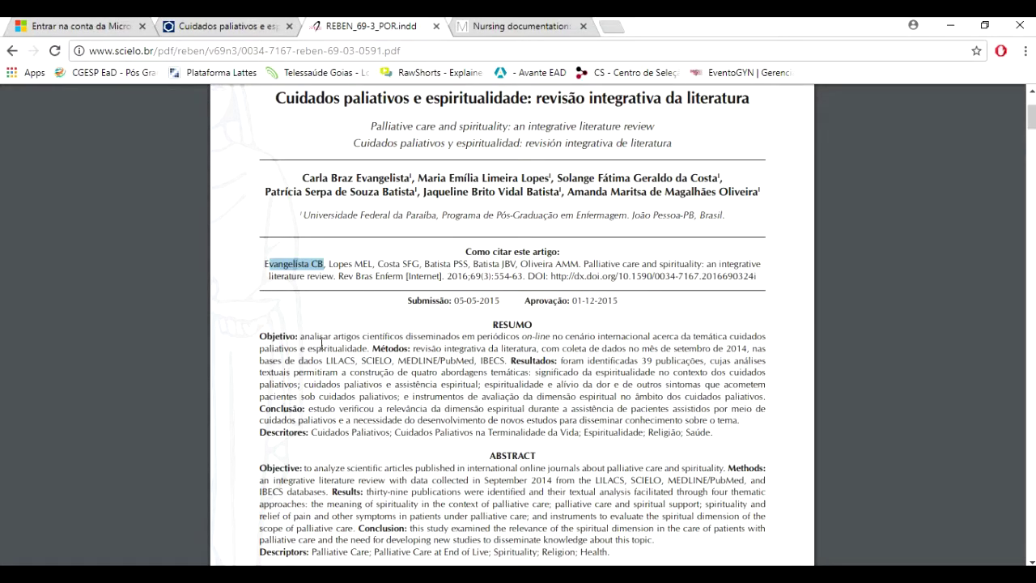
{"action": "left_click_drag", "start_coordinate": [367, 351], "coordinate": [315, 335]}
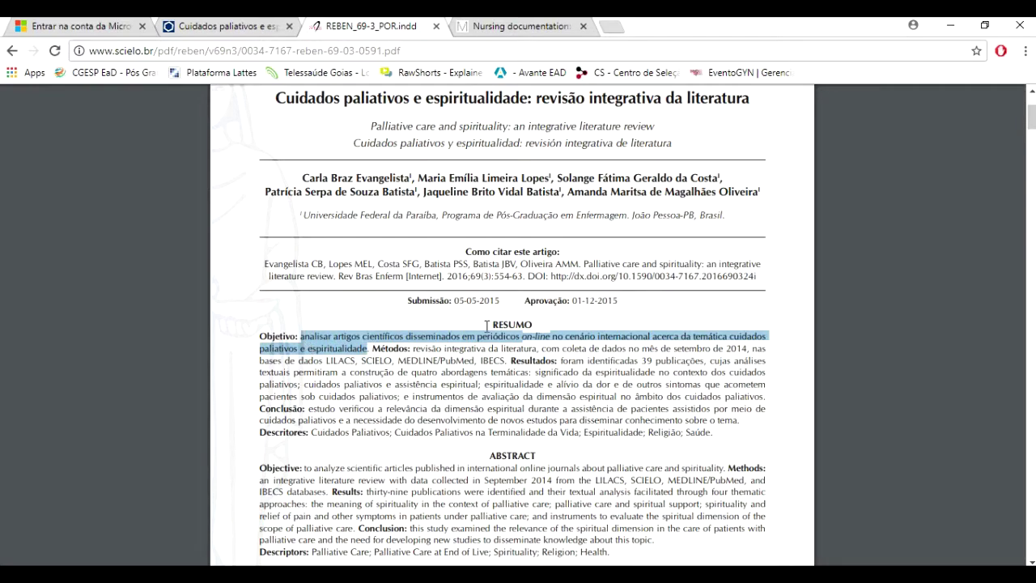
{"action": "left_click", "coordinate": [613, 576]}
{"action": "left_click", "coordinate": [495, 362]}
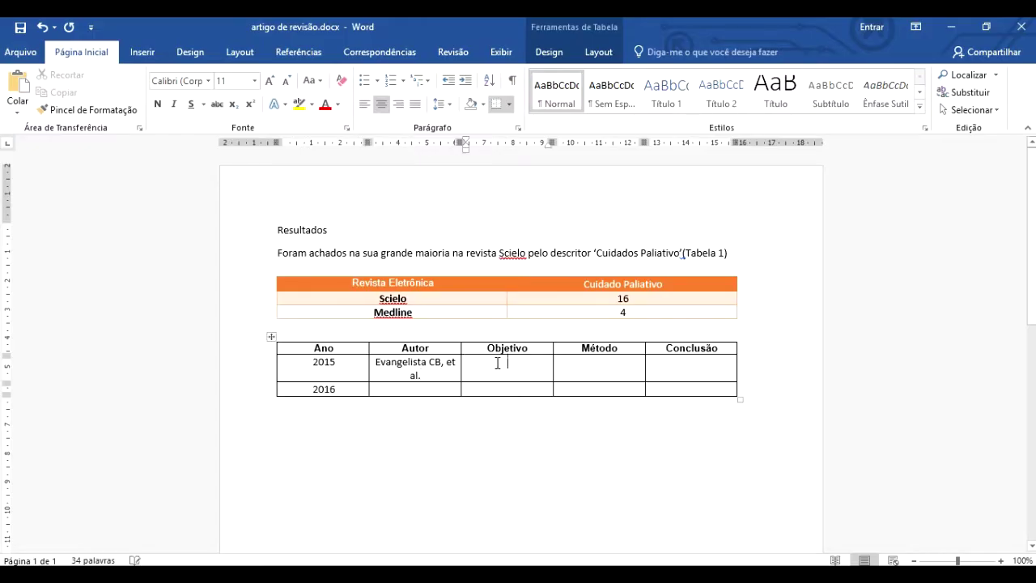
{"action": "type", "text": "analisar artigos científi cos disseminados em periódicos online no cenário internacional acerca da temática cuidados paliativos e espiritualidade"}
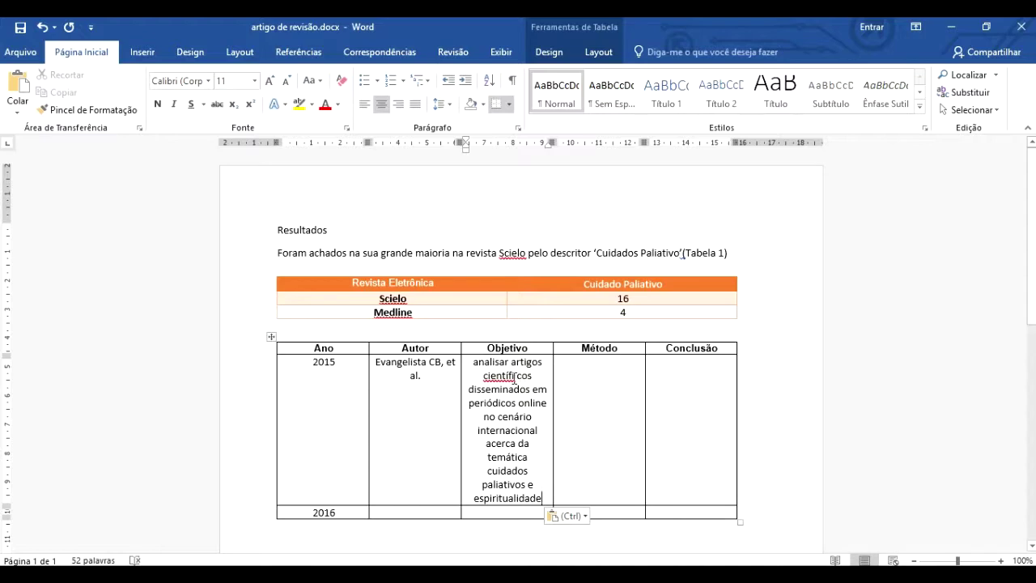
{"action": "key", "text": "BackSpace"}
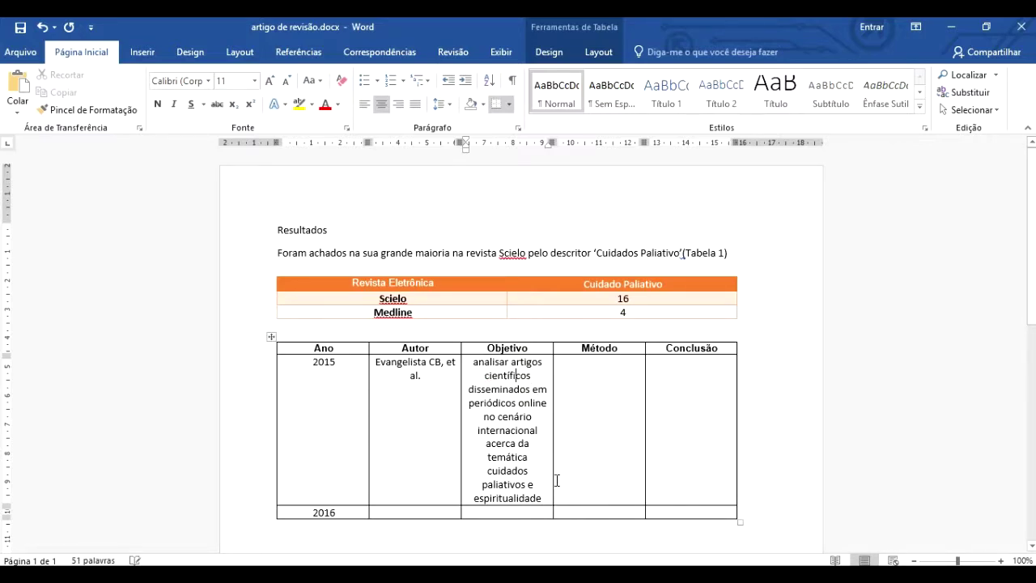
Copy the methods text from the article's Resumo in Chrome into the Método cell of the 2015 row in Word
{"action": "key", "text": "alt+Tab"}
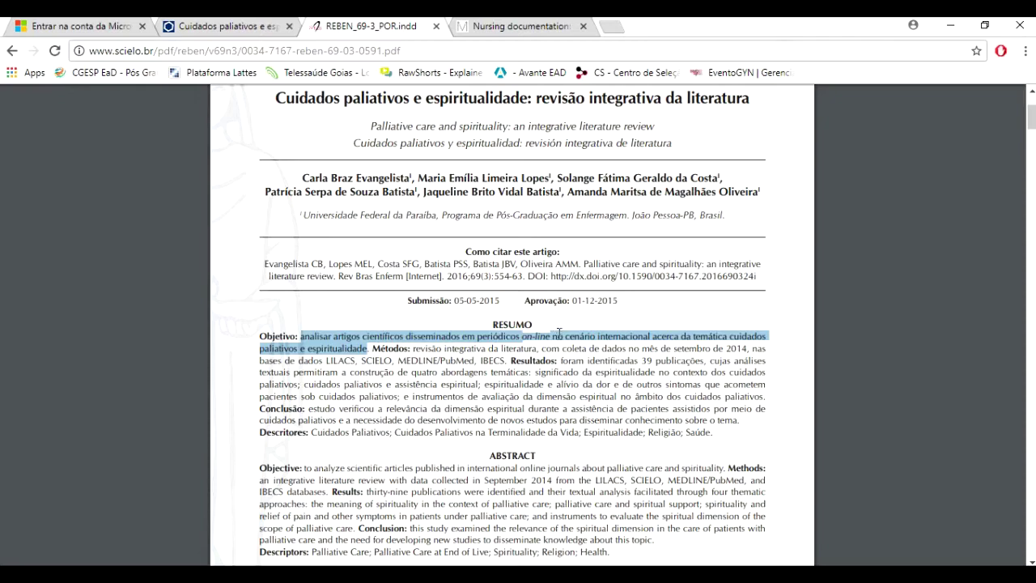
{"action": "key", "text": "alt+Tab"}
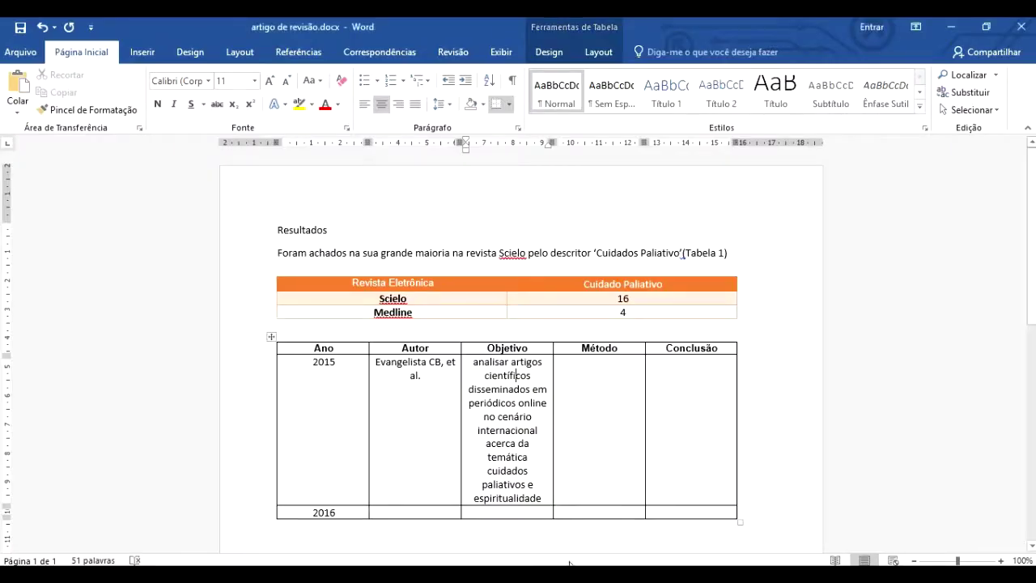
{"action": "key", "text": "alt+Tab"}
{"action": "left_click", "coordinate": [477, 370]}
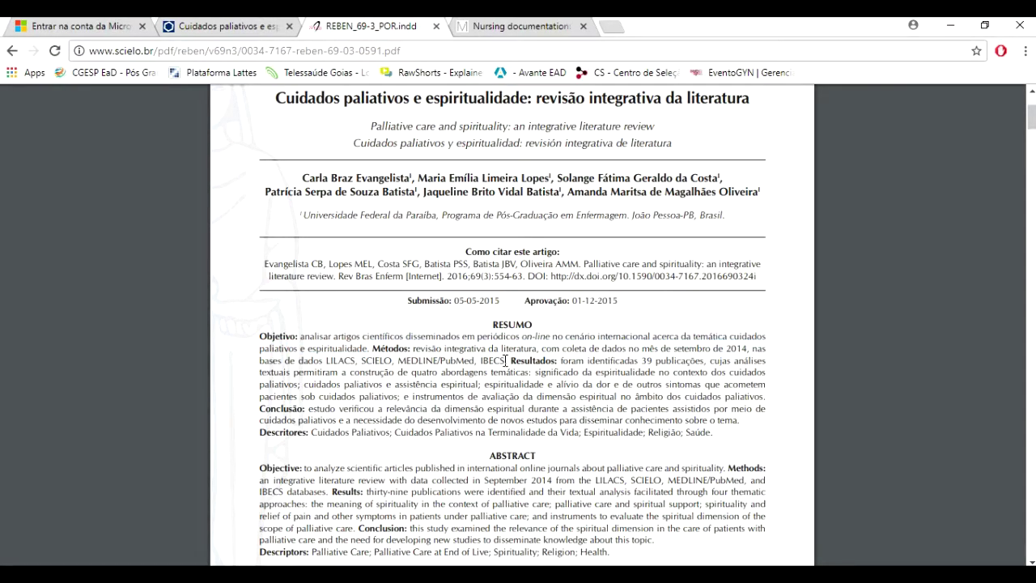
{"action": "mouse_move", "coordinate": [506, 359]}
{"action": "left_mouse_down"}
{"action": "mouse_move", "coordinate": [423, 350]}
{"action": "mouse_move", "coordinate": [505, 362]}
{"action": "left_mouse_up"}
{"action": "left_click", "coordinate": [418, 350]}
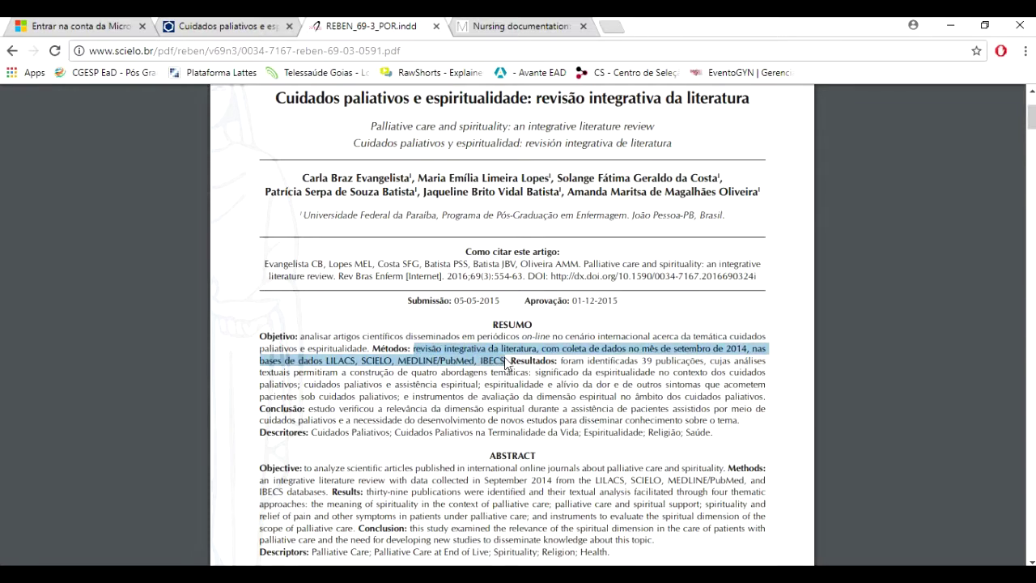
{"action": "key", "text": "alt+Tab"}
{"action": "left_click", "coordinate": [593, 388]}
{"action": "type", "text": "revisão integrativa da literatura, com coleta de dados no mês de setembro de 2014, nas bases de dados LILACS, SCIELO, MEDLINE/PubMed, IBECS."}
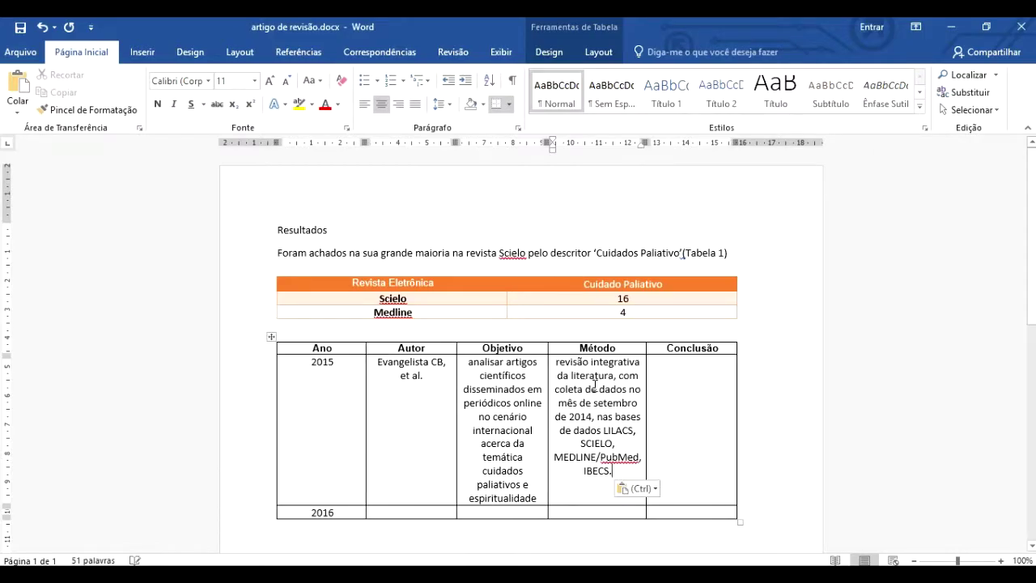
Copy the conclusion from the article's Resumo in Chrome into the 2015 row's Conclusão cell in Word and remove the stray space in "verificou"
{"action": "key", "text": "alt+Tab"}
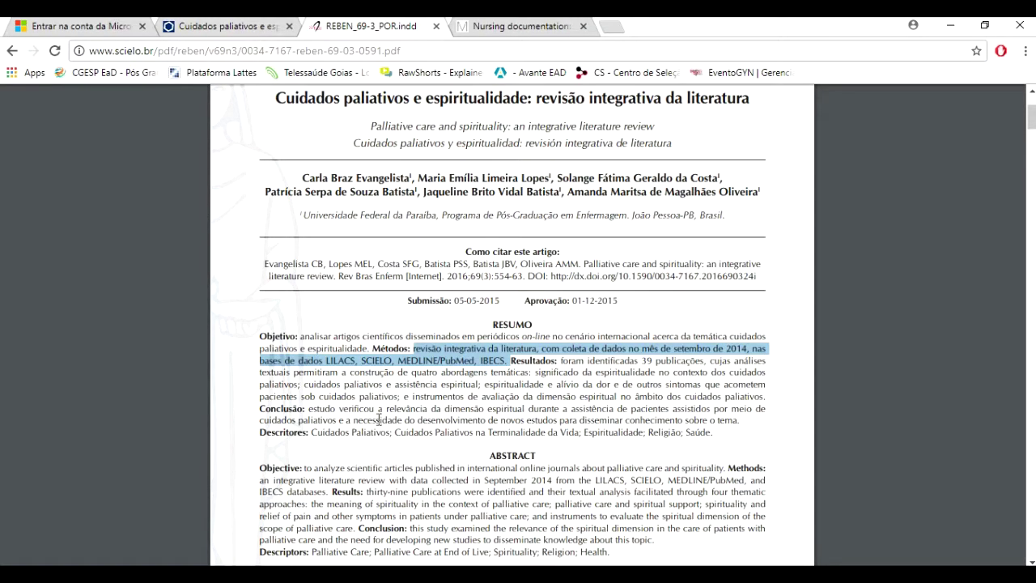
{"action": "left_click_drag", "start_coordinate": [740, 421], "coordinate": [310, 409]}
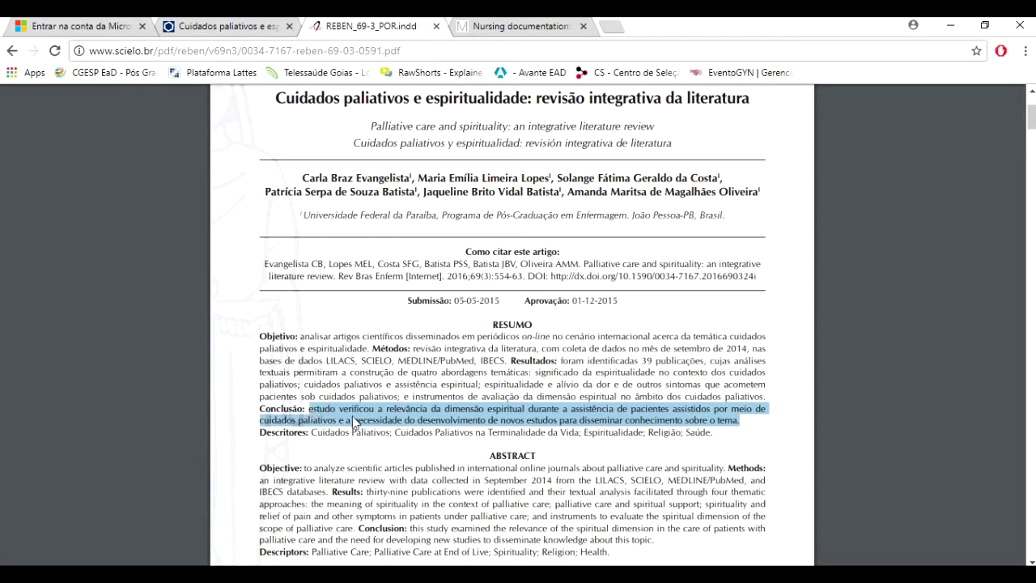
{"action": "key", "text": "alt+Tab"}
{"action": "left_click", "coordinate": [688, 400]}
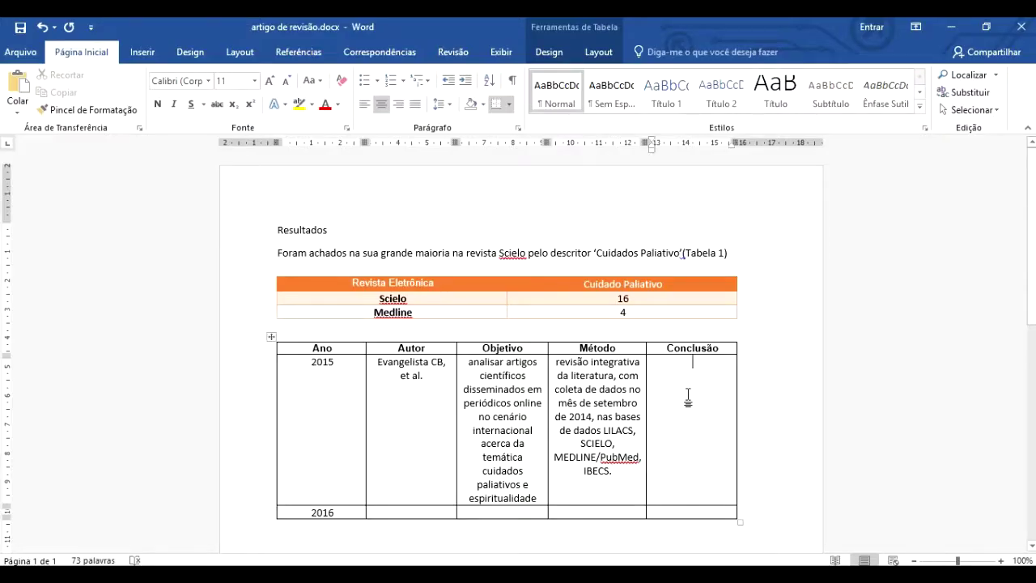
{"action": "type", "text": "estudo verifi cou a relevância da dimensão espiritual durante a assistência de pacientes assistidos por meio de cuidados paliativos e a necessidade do desenvolvimento de novos estudos para disseminar conhecimento sobre o tema."}
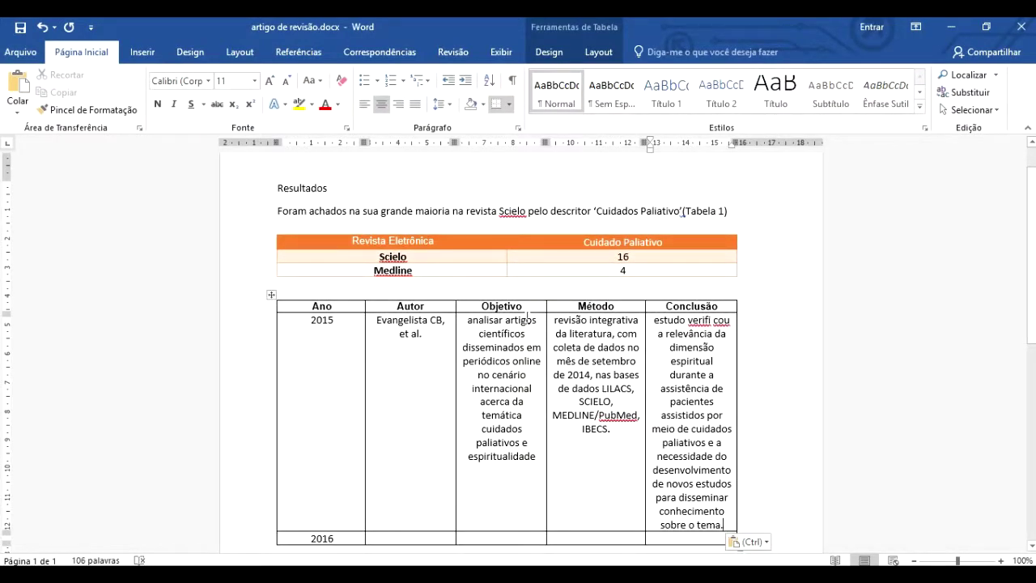
{"action": "left_click", "coordinate": [713, 320]}
{"action": "key", "text": "BackSpace"}
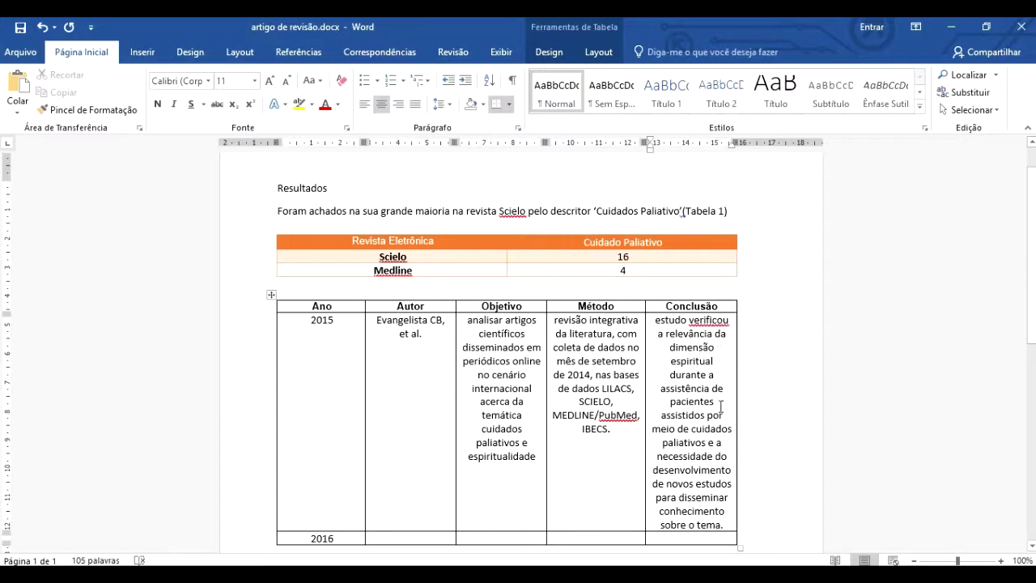
{"action": "right_click", "coordinate": [710, 326]}
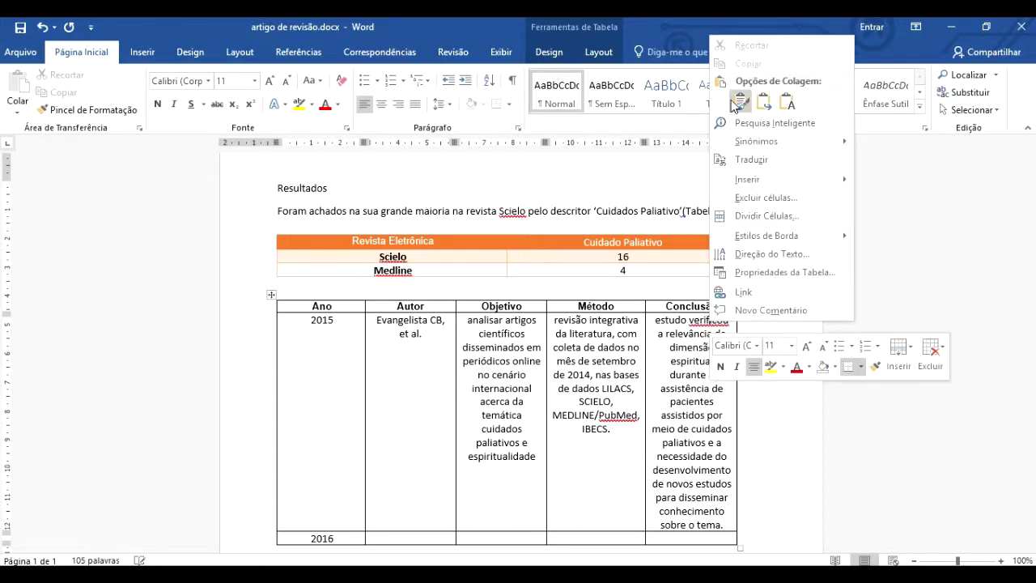
{"action": "left_click", "coordinate": [691, 340]}
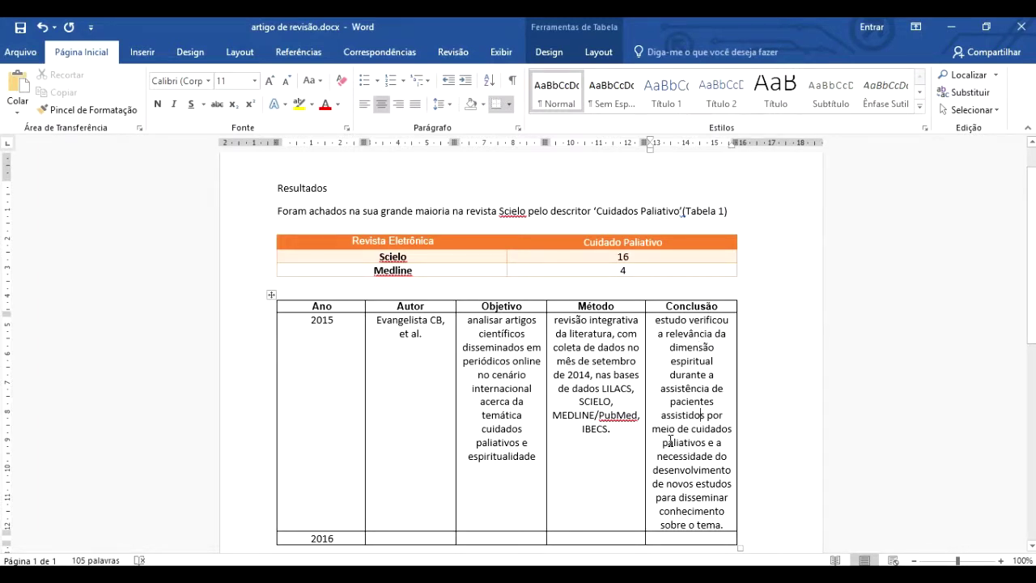
Copy the Aim text from the Nursing documentation article's abstract in Chrome into the Objetivo cell of the 2016 row in Word
{"action": "left_click", "coordinate": [561, 322]}
{"action": "scroll", "coordinate": [741, 369], "scroll_direction": "down", "scroll_amount": 3}
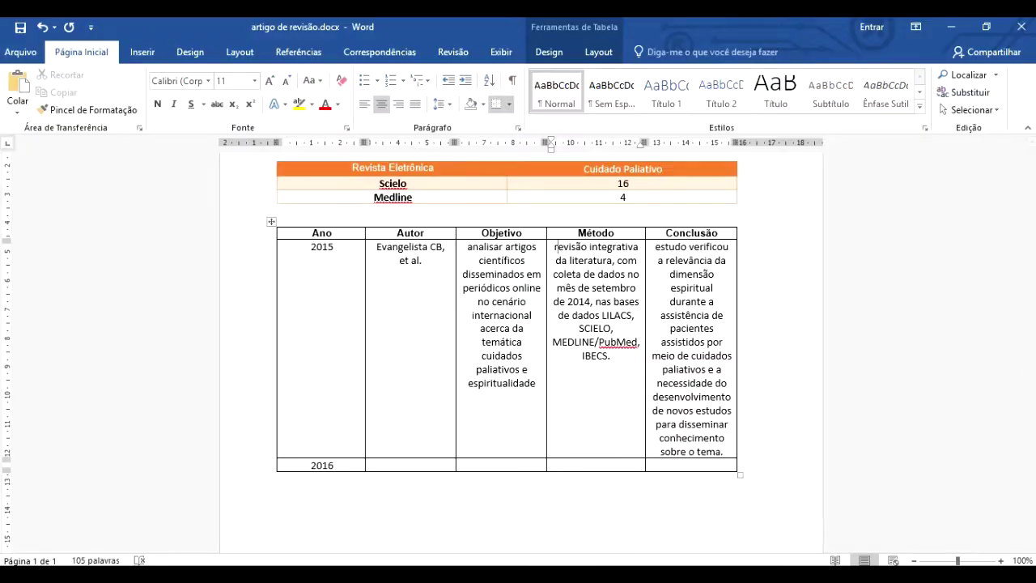
{"action": "key", "text": "alt+Tab"}
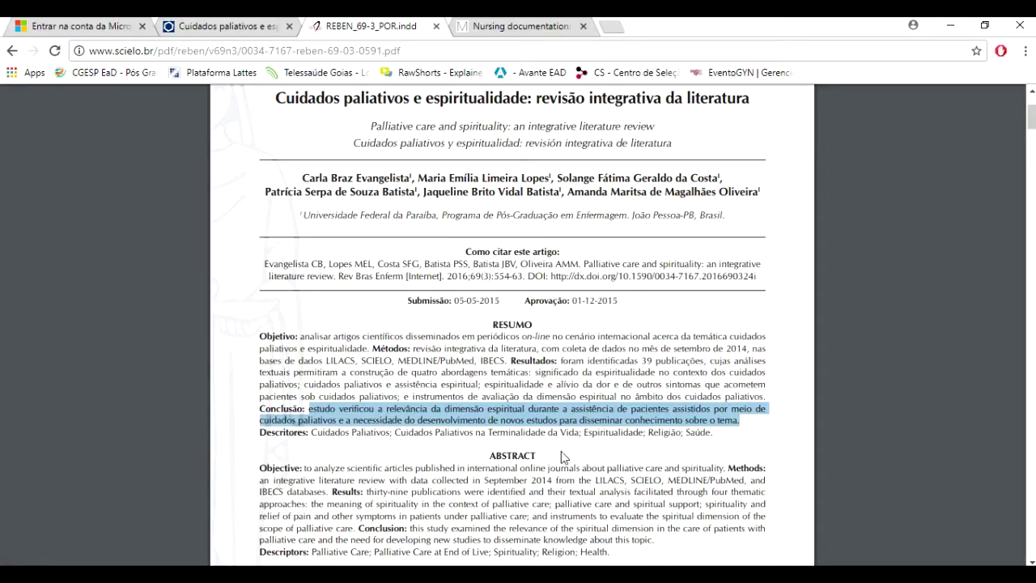
{"action": "left_click", "coordinate": [504, 31]}
{"action": "left_click", "coordinate": [421, 231]}
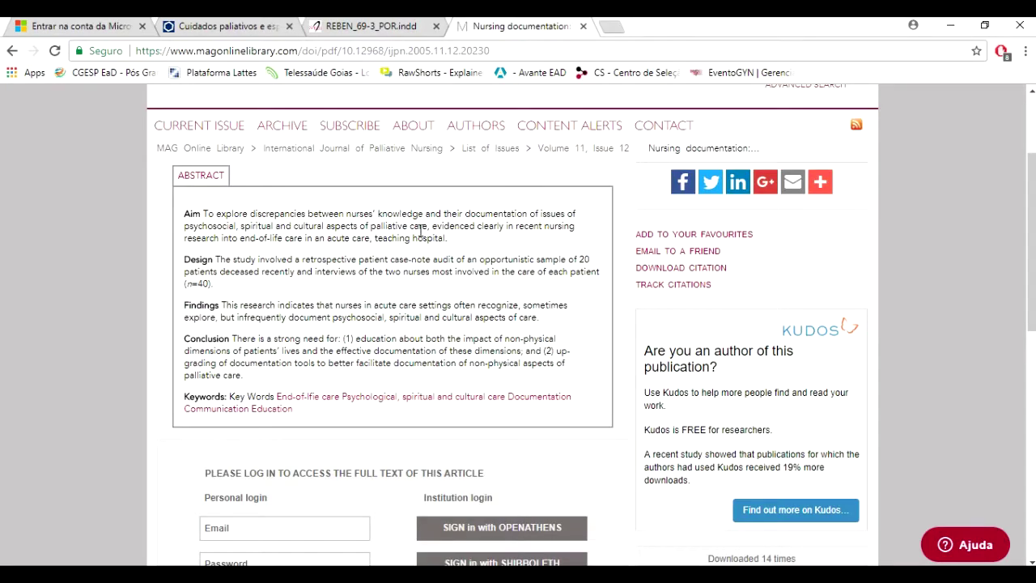
{"action": "left_click_drag", "start_coordinate": [451, 238], "coordinate": [209, 214]}
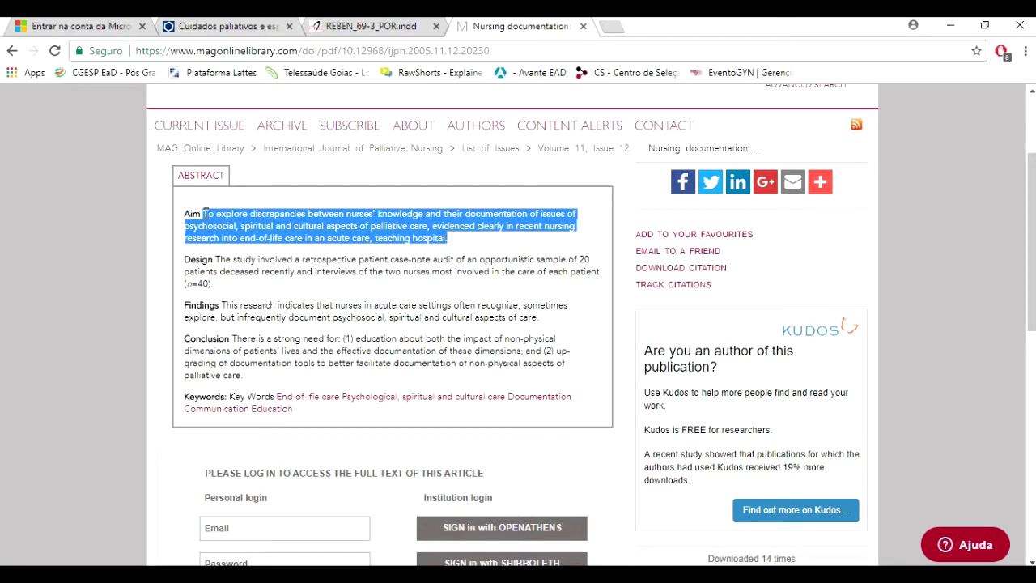
{"action": "key", "text": "alt+Tab"}
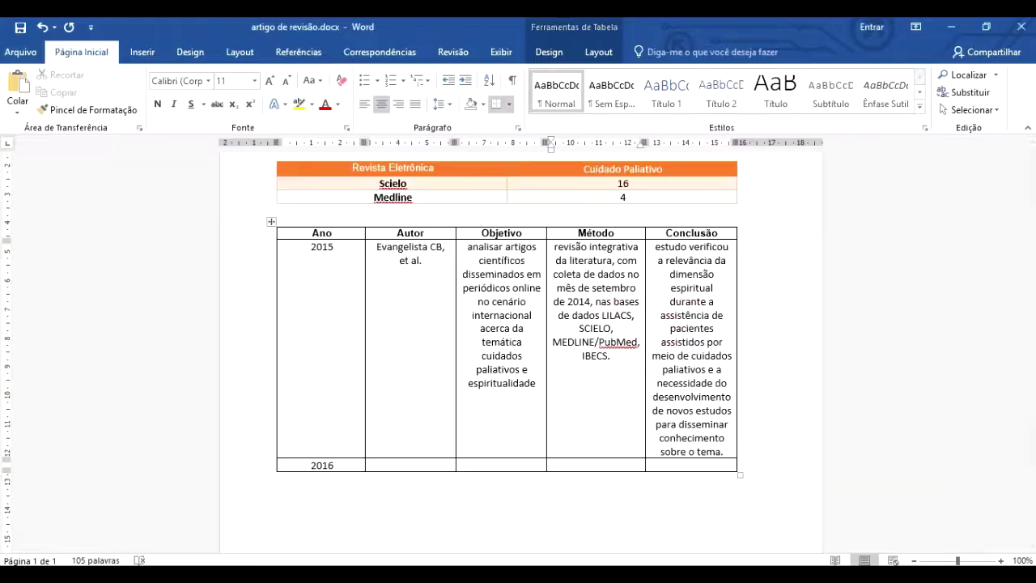
{"action": "left_click", "coordinate": [497, 466]}
{"action": "type", "text": "To explore discrepancies between nurses' knowledge and their documentation of issues of psychosocial, spiritual and cultural aspects of palliative care, evidenced clearly in recent nursing research into end-of-life care in an acute care teaching hospital."}
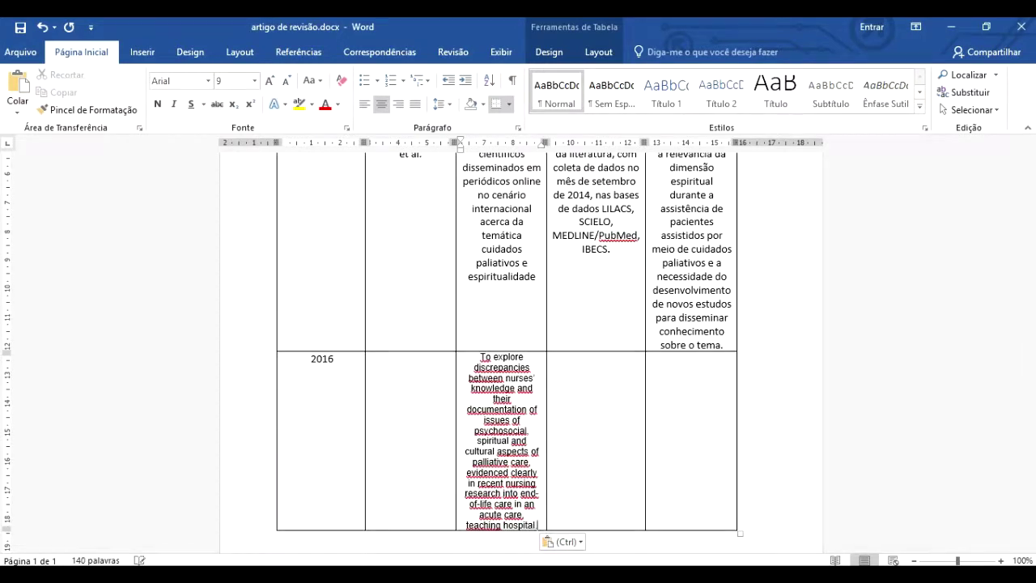
Copy the Findings text from the Nursing documentation abstract in Chrome into the Método cell of the 2016 row in Word
{"action": "key", "text": "alt+Tab"}
{"action": "scroll", "coordinate": [333, 279], "scroll_direction": "up", "scroll_amount": 2}
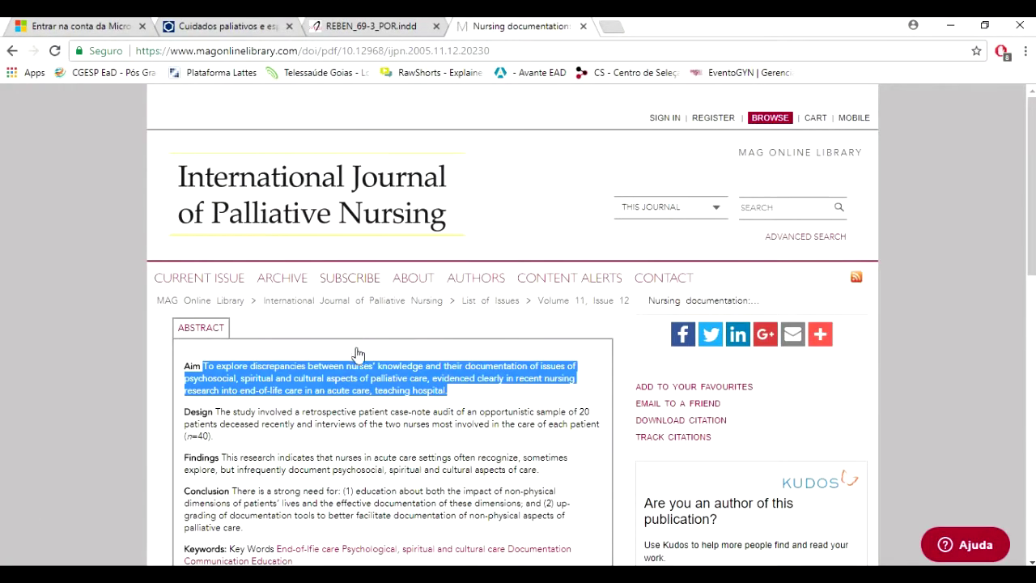
{"action": "scroll", "coordinate": [354, 351], "scroll_direction": "down", "scroll_amount": 3}
{"action": "scroll", "coordinate": [451, 378], "scroll_direction": "up", "scroll_amount": 3}
{"action": "left_click", "coordinate": [723, 382]}
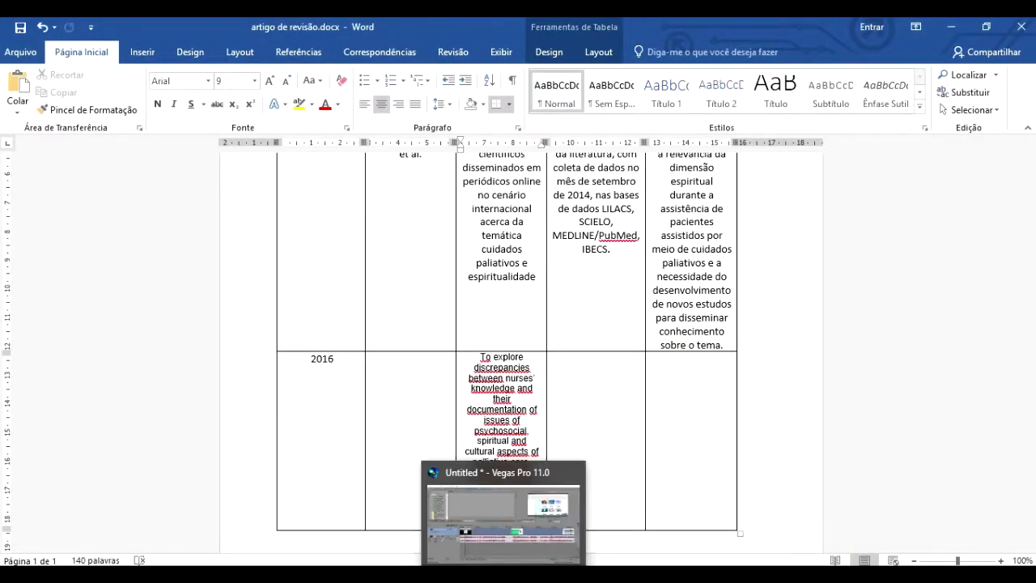
{"action": "left_click", "coordinate": [470, 577]}
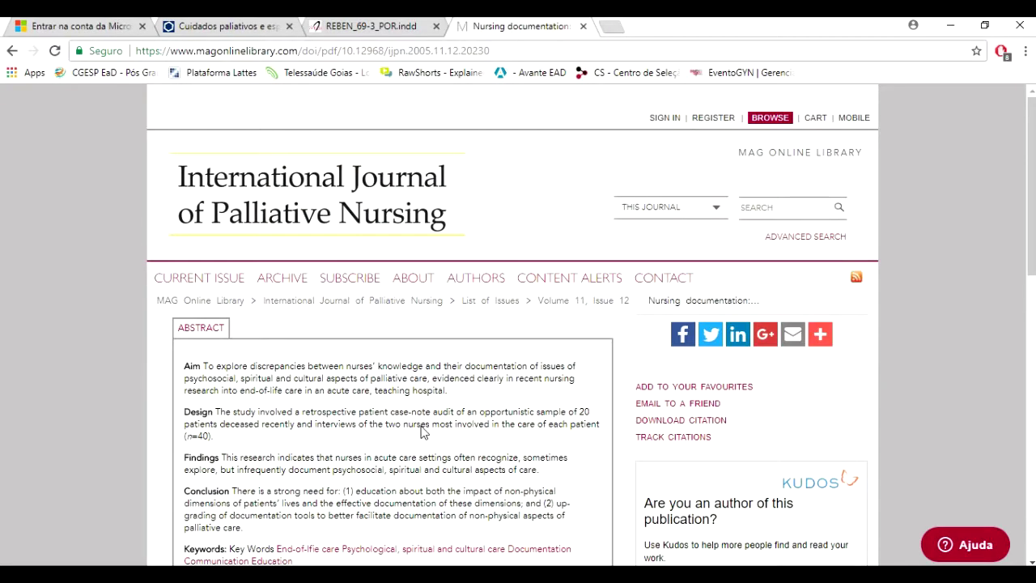
{"action": "scroll", "coordinate": [433, 430], "scroll_direction": "down", "scroll_amount": 2}
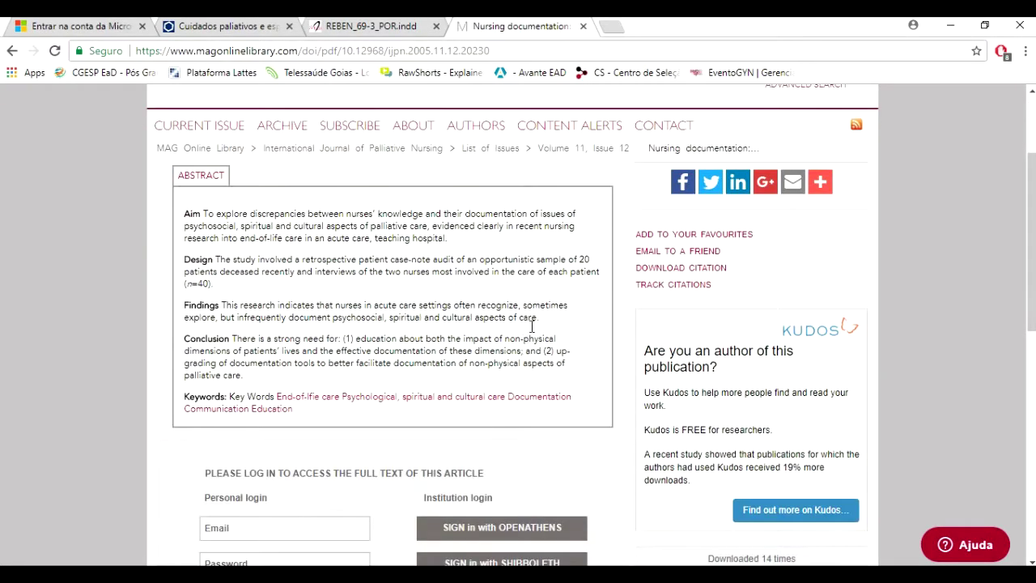
{"action": "left_click_drag", "start_coordinate": [542, 318], "coordinate": [225, 299]}
{"action": "left_click", "coordinate": [225, 300]}
{"action": "left_click_drag", "start_coordinate": [540, 317], "coordinate": [223, 301]}
{"action": "key", "text": "ctrl+c"}
{"action": "key", "text": "alt+Tab"}
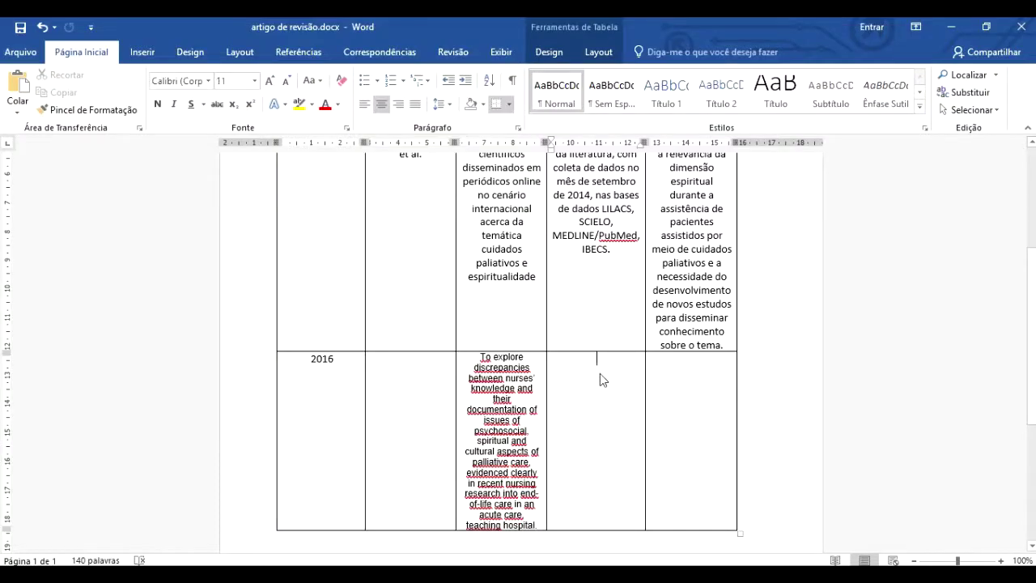
{"action": "left_click", "coordinate": [600, 374]}
{"action": "key", "text": "ctrl+v"}
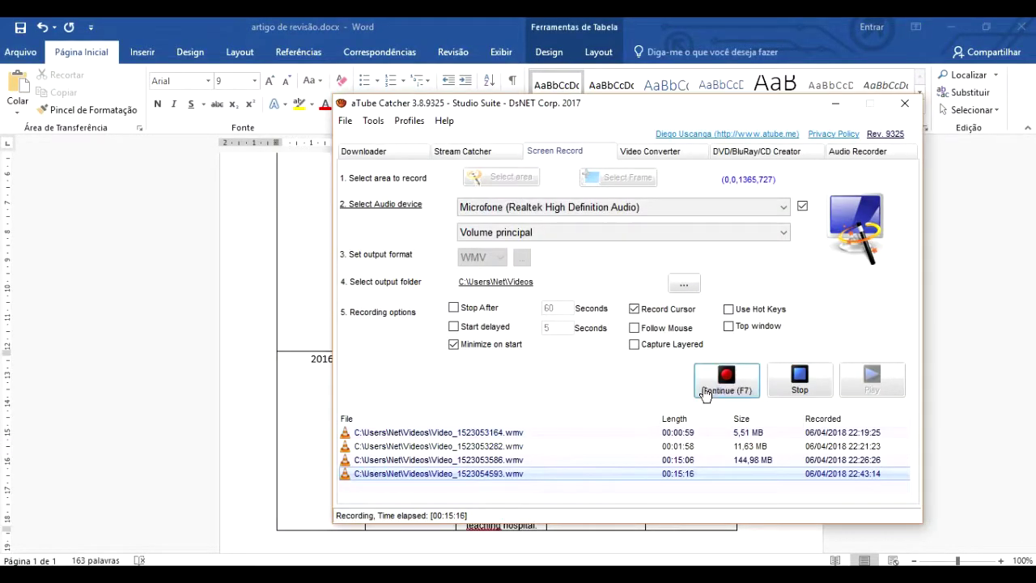
{"action": "left_click", "coordinate": [727, 379]}
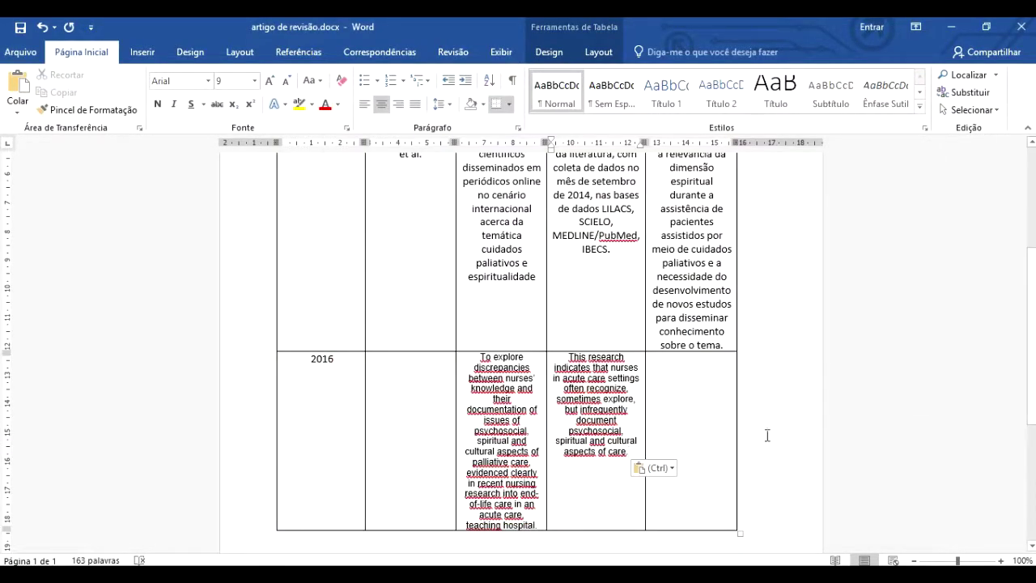
Copy the Conclusion text from the Nursing documentation abstract in Chrome into the Conclusão cell of the 2016 row in Word
{"action": "mouse_move", "coordinate": [594, 571]}
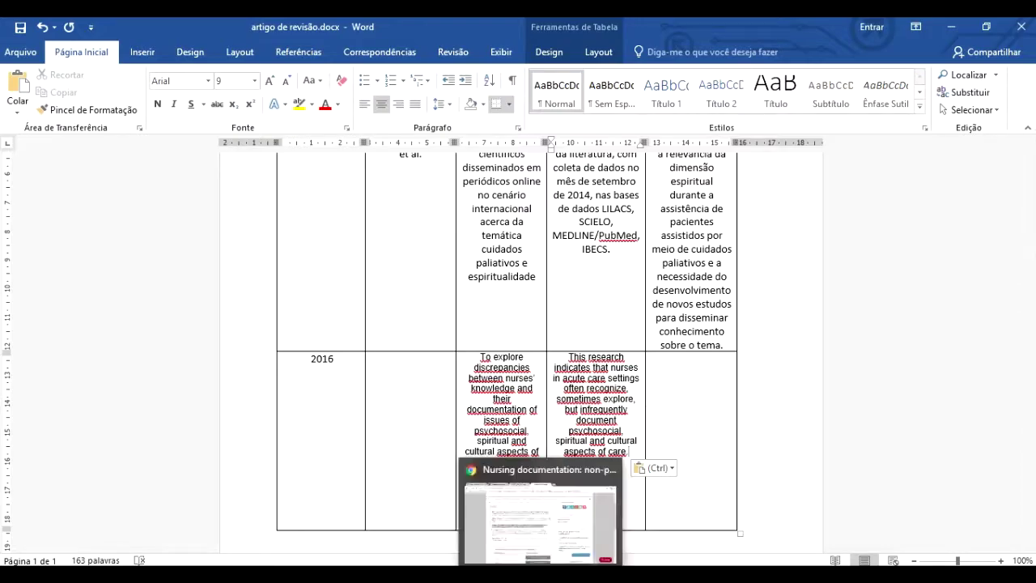
{"action": "left_click", "coordinate": [541, 550]}
{"action": "left_click_drag", "start_coordinate": [277, 377], "coordinate": [235, 338]}
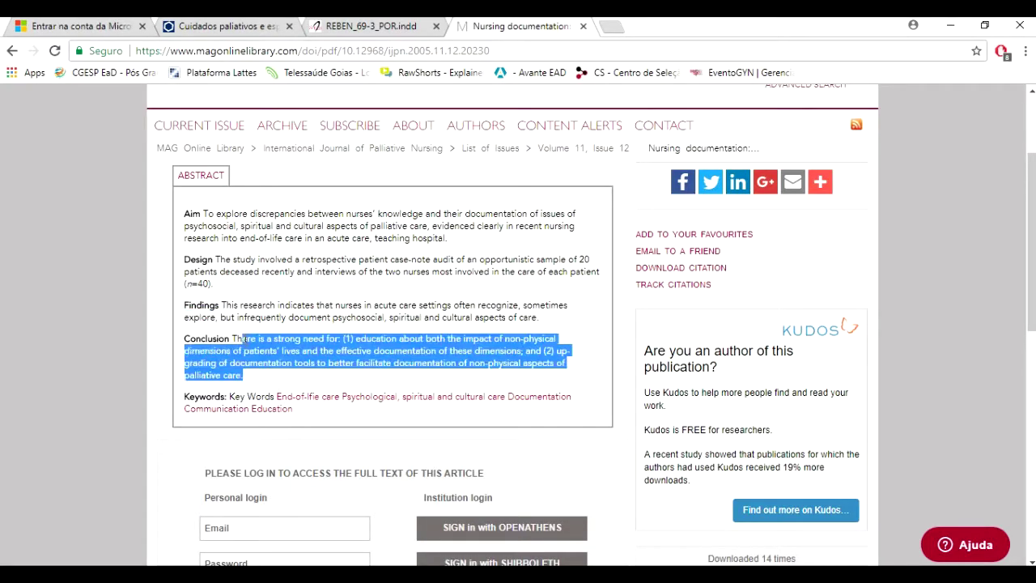
{"action": "left_click", "coordinate": [492, 573]}
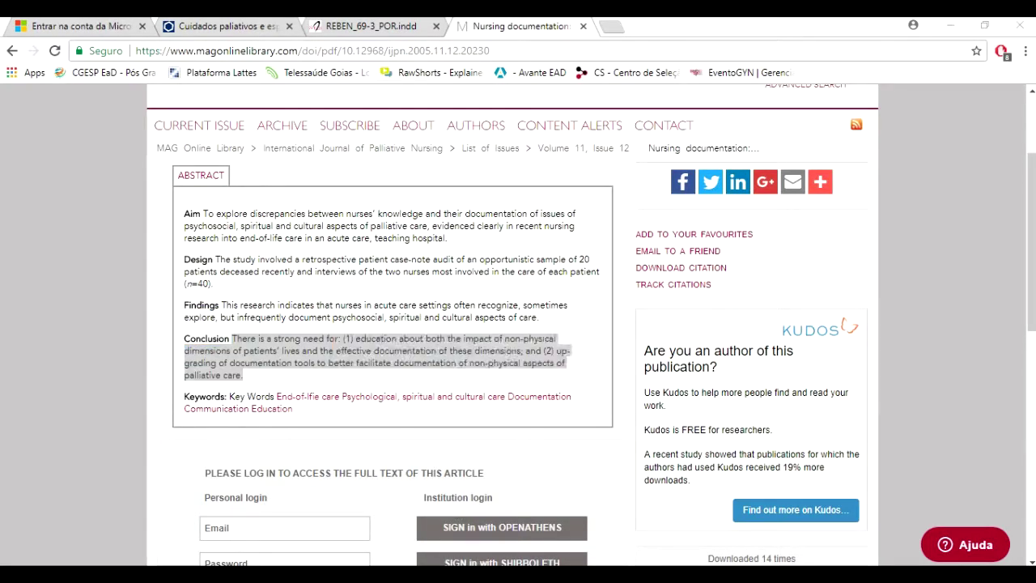
{"action": "mouse_move", "coordinate": [541, 573]}
{"action": "left_click", "coordinate": [595, 557]}
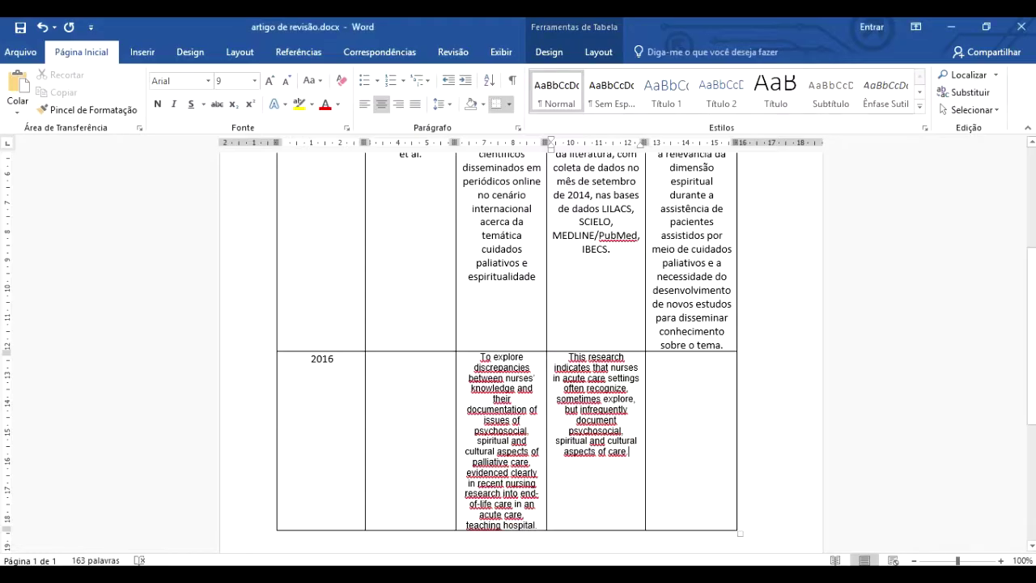
{"action": "left_click", "coordinate": [716, 388]}
{"action": "key", "text": "ctrl+v"}
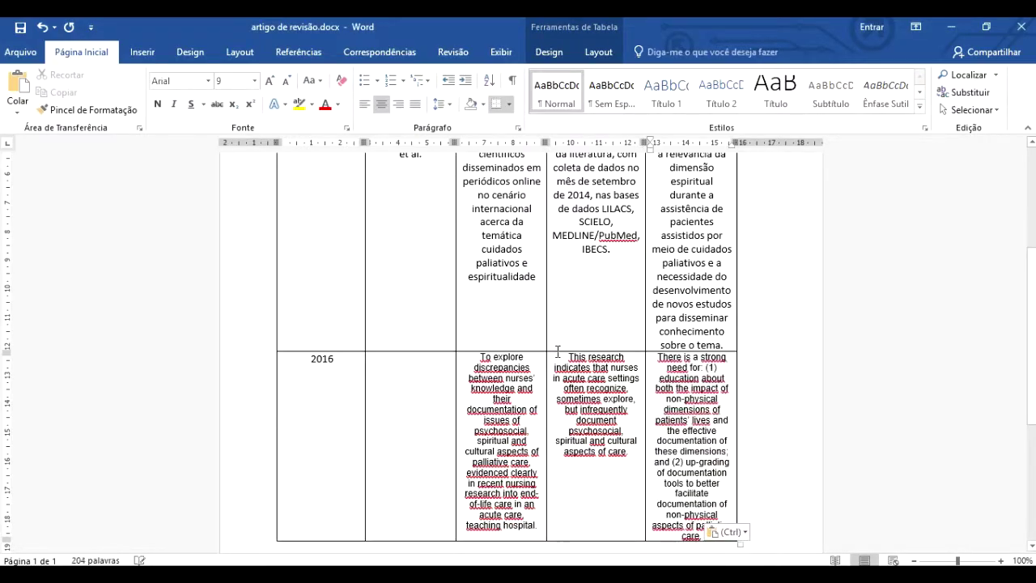
Enter two authors' surnames with initials, separated by a comma, in the Autor cell of the 2016 row
{"action": "scroll", "coordinate": [404, 397], "scroll_direction": "up", "scroll_amount": 3}
{"action": "left_click", "coordinate": [404, 453]}
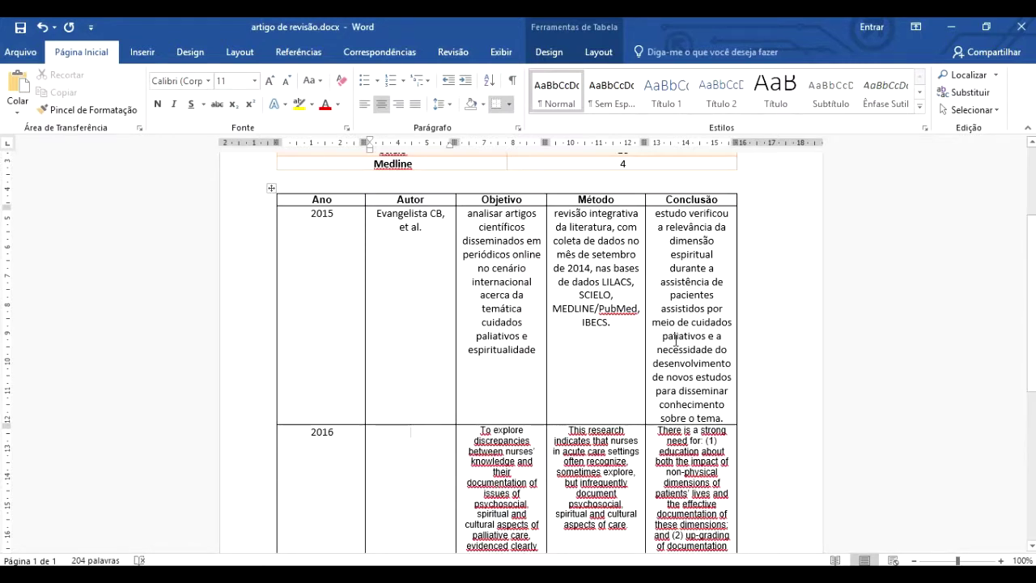
{"action": "type", "text": "Peter"}
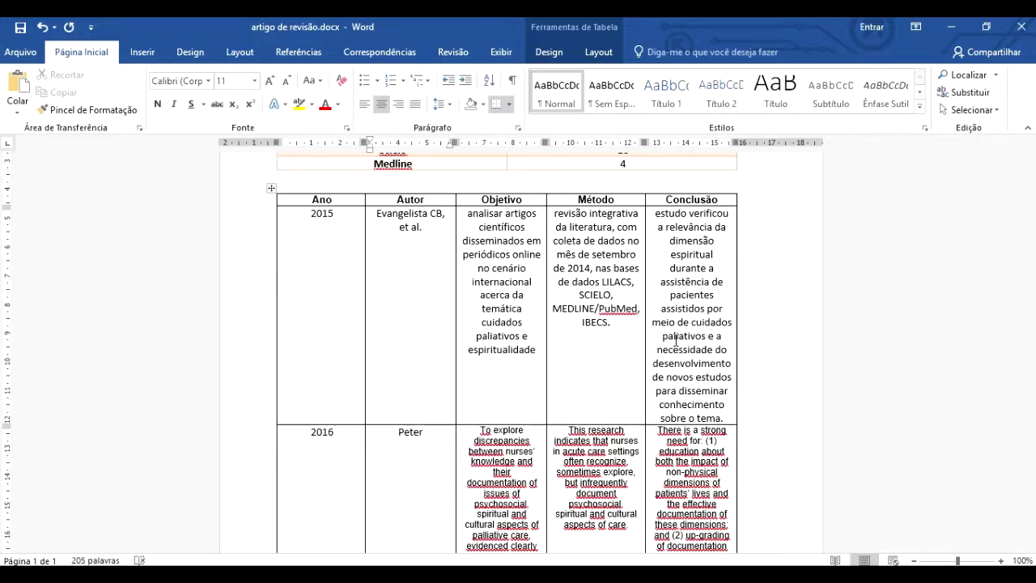
{"action": "type", "text": " DB, Drucker"}
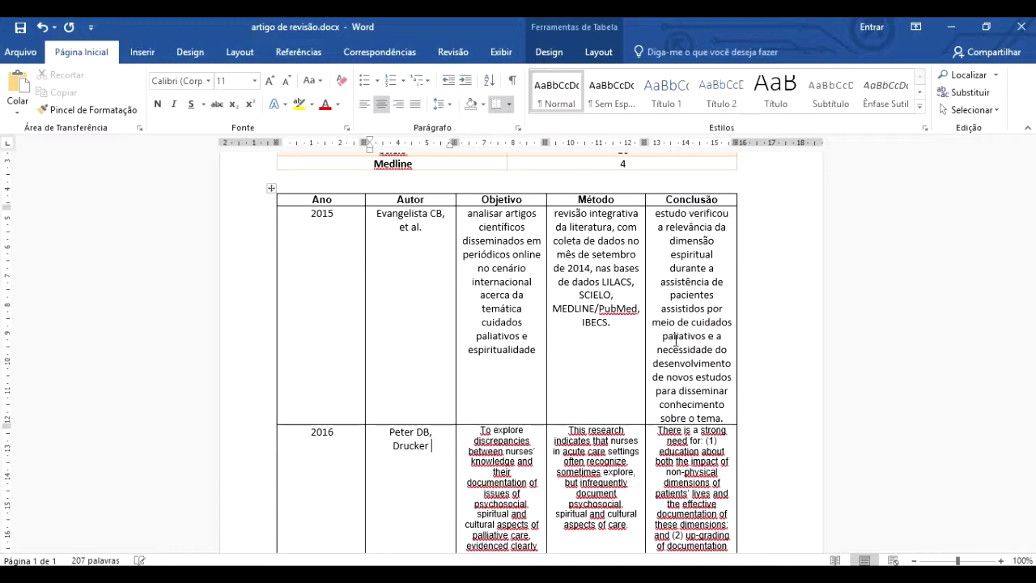
{"action": "type", "text": " TB"}
{"action": "key", "text": "BackSpace"}
{"action": "key", "text": "BackSpace"}
{"action": "type", "text": "TC"}
Format all text in the article summary table, including the header row, as Arial 8 pt
{"action": "scroll", "coordinate": [676, 338], "scroll_direction": "down", "scroll_amount": 1}
{"action": "scroll", "coordinate": [648, 376], "scroll_direction": "up", "scroll_amount": 2}
{"action": "scroll", "coordinate": [621, 376], "scroll_direction": "down", "scroll_amount": 1}
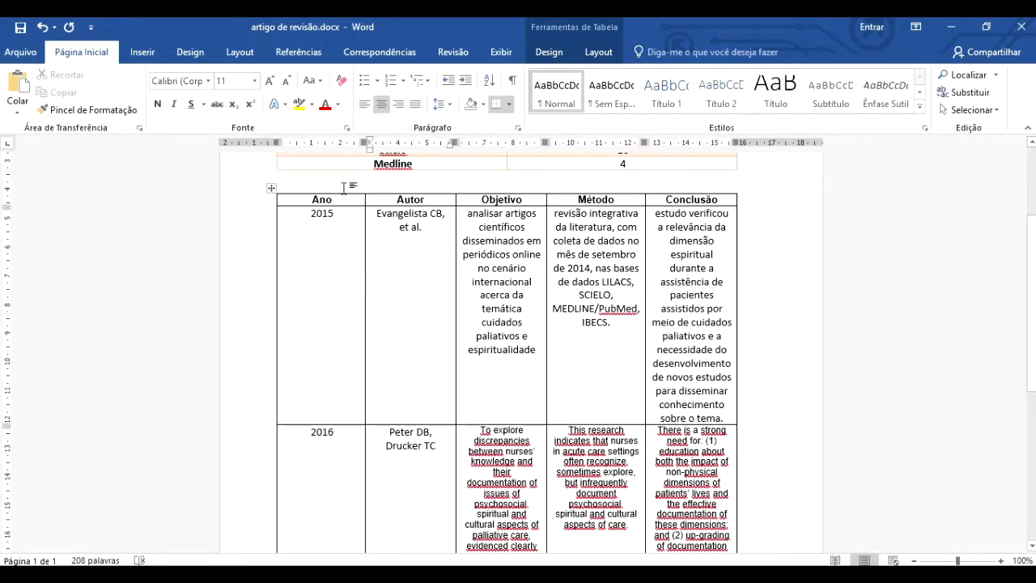
{"action": "scroll", "coordinate": [343, 188], "scroll_direction": "down", "scroll_amount": 5}
{"action": "scroll", "coordinate": [343, 195], "scroll_direction": "up", "scroll_amount": 3}
{"action": "scroll", "coordinate": [343, 199], "scroll_direction": "up", "scroll_amount": 3}
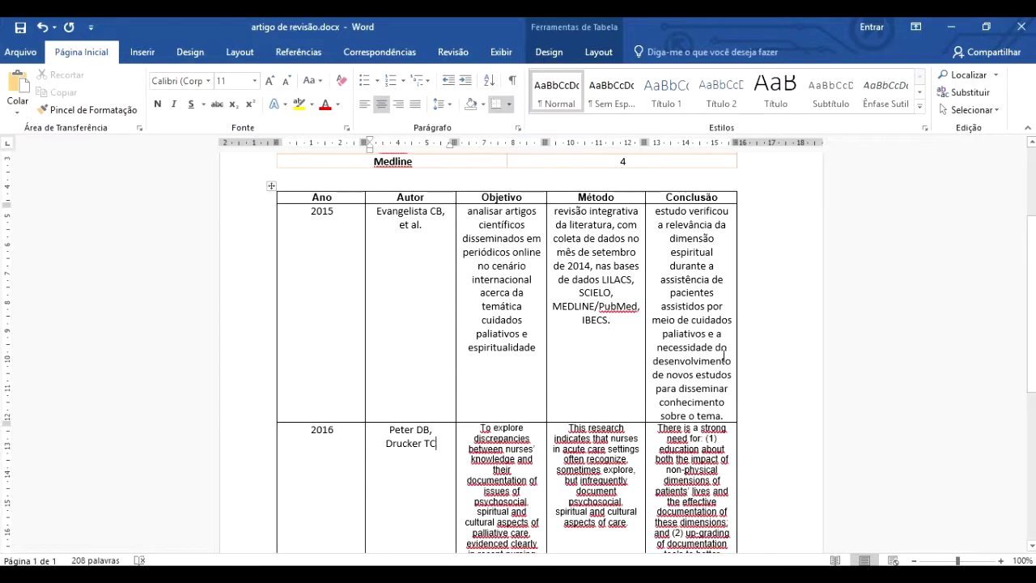
{"action": "scroll", "coordinate": [682, 441], "scroll_direction": "down", "scroll_amount": 2}
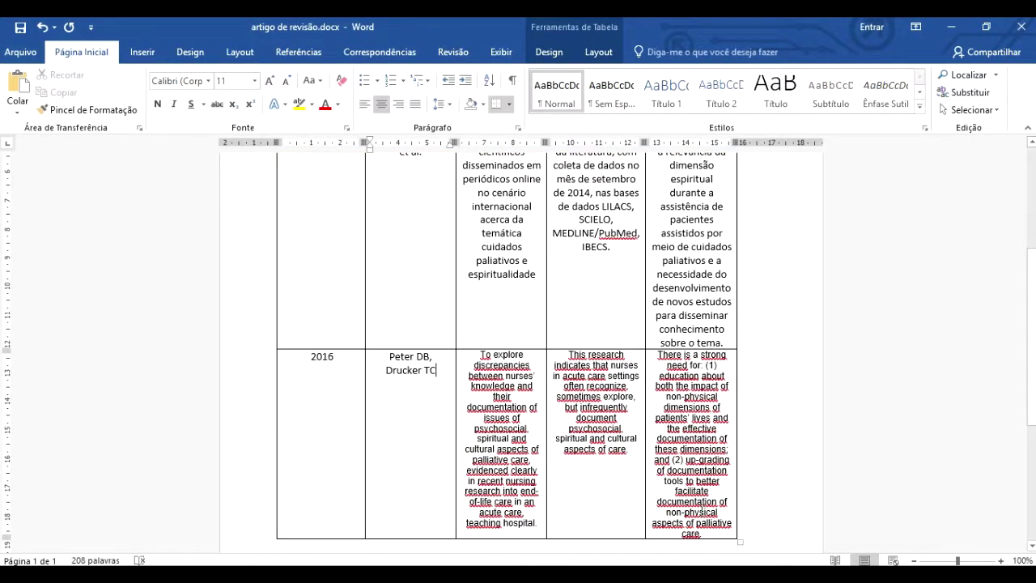
{"action": "left_click_drag", "start_coordinate": [721, 532], "coordinate": [316, 269]}
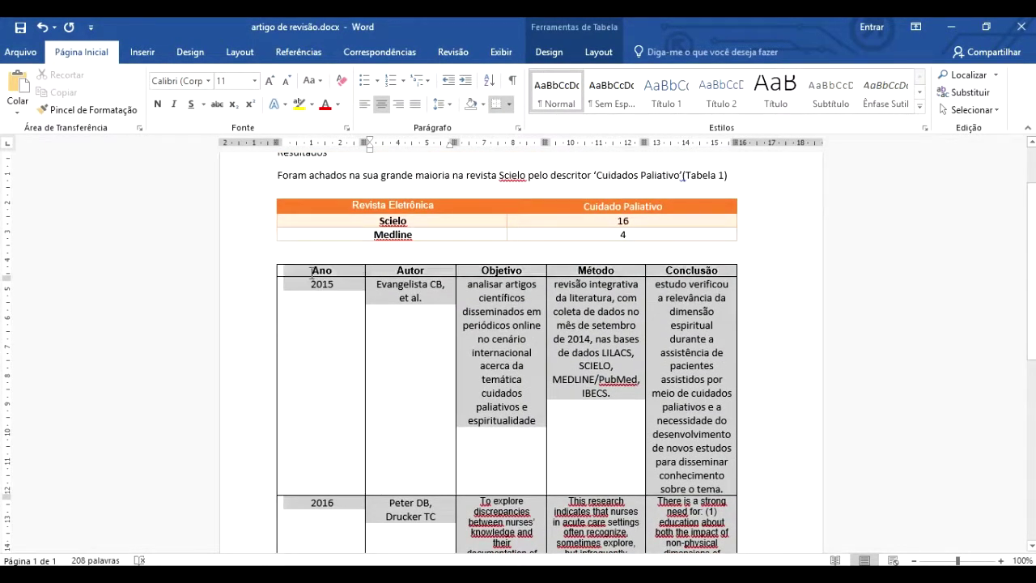
{"action": "left_click", "coordinate": [207, 81]}
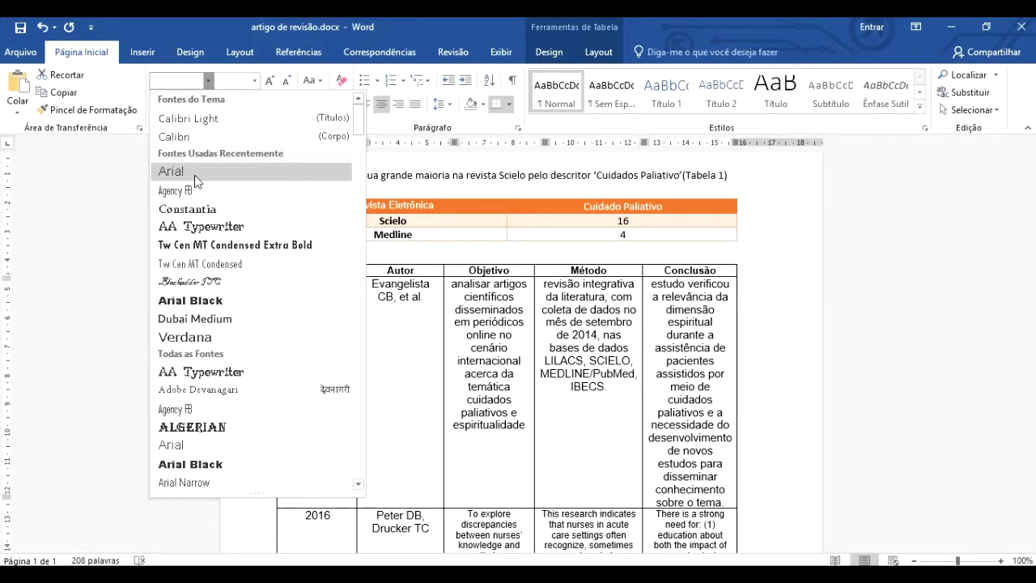
{"action": "left_click", "coordinate": [192, 176]}
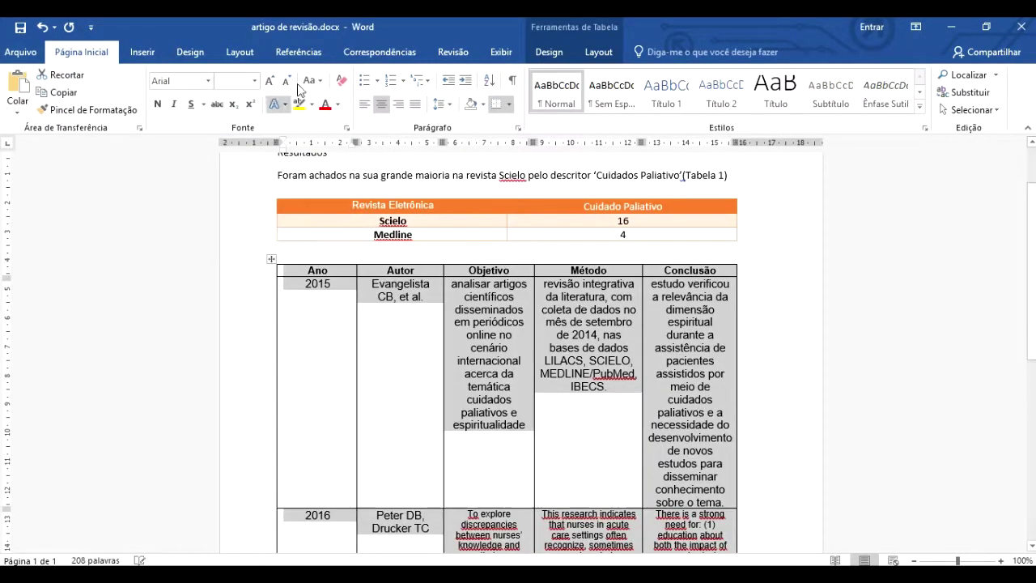
{"action": "left_click", "coordinate": [255, 81]}
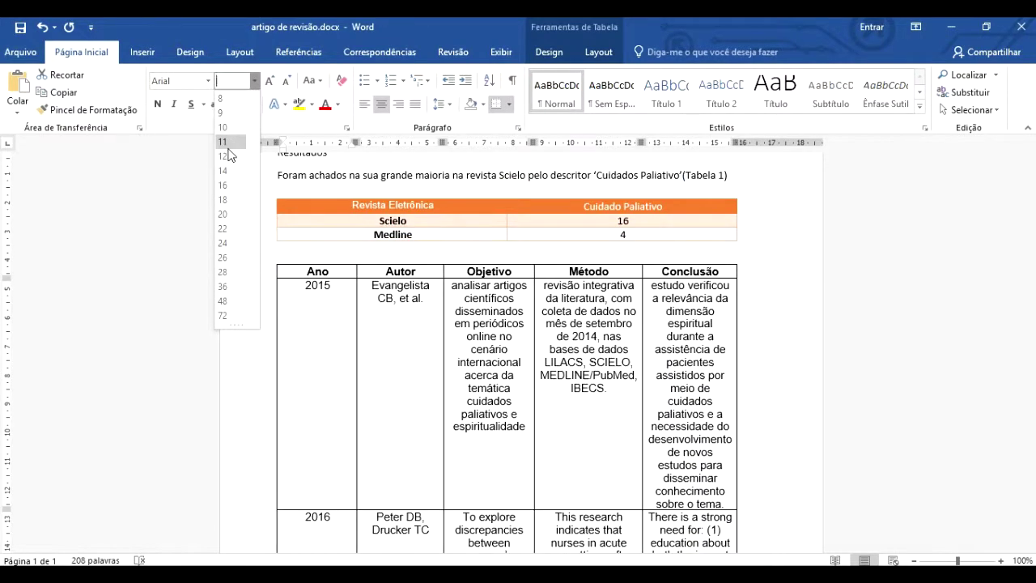
{"action": "left_click", "coordinate": [231, 99]}
{"action": "left_click", "coordinate": [505, 346]}
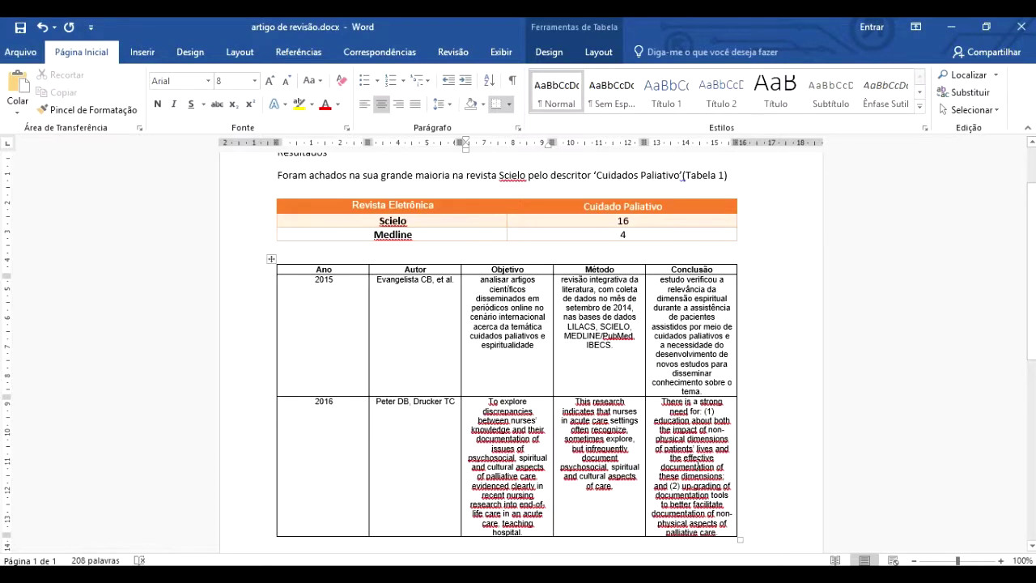
Apply single (1,0) line spacing to the 2015 and 2016 rows of the article summary table
{"action": "left_click_drag", "start_coordinate": [719, 535], "coordinate": [281, 301]}
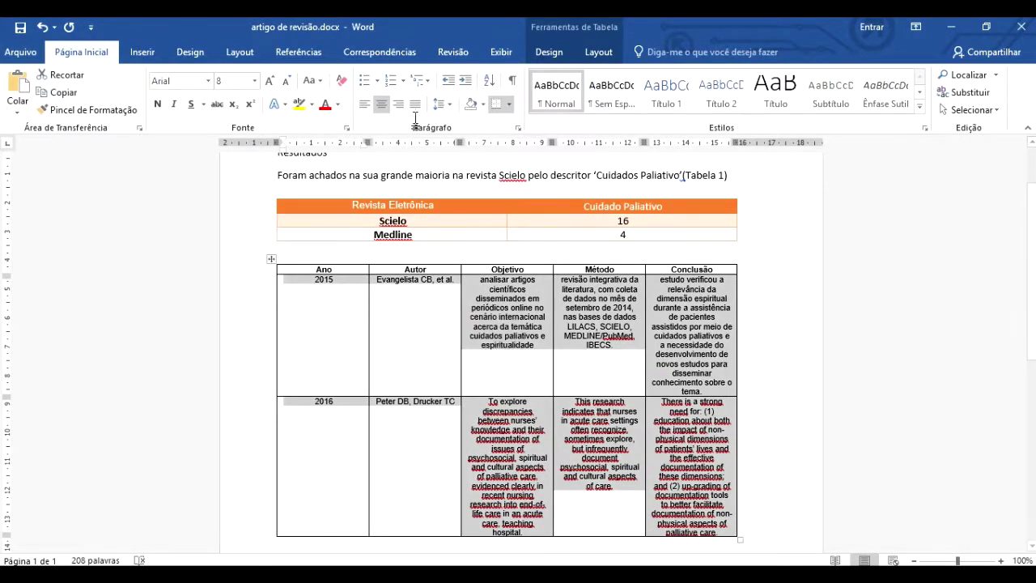
{"action": "left_click", "coordinate": [456, 109]}
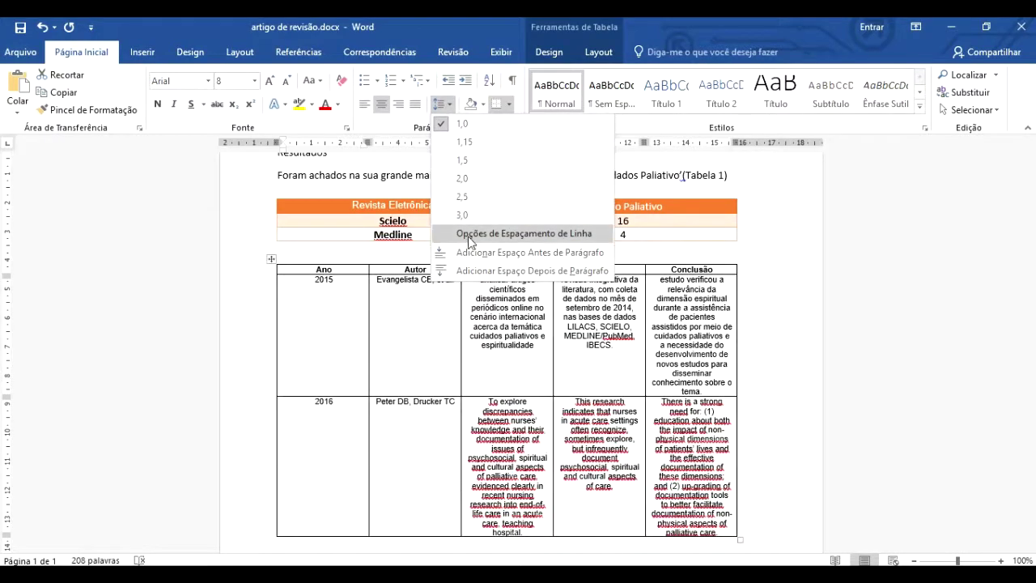
{"action": "left_click", "coordinate": [474, 234]}
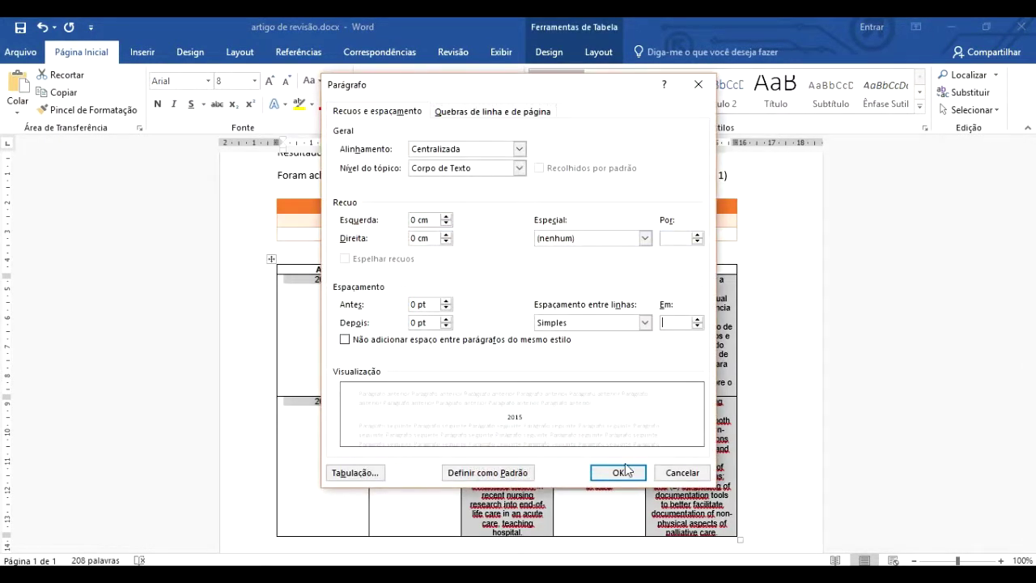
{"action": "left_click", "coordinate": [625, 470]}
{"action": "left_click", "coordinate": [444, 110]}
{"action": "left_click", "coordinate": [450, 127]}
{"action": "left_click", "coordinate": [557, 418]}
{"action": "left_click", "coordinate": [531, 486]}
{"action": "left_click", "coordinate": [639, 460]}
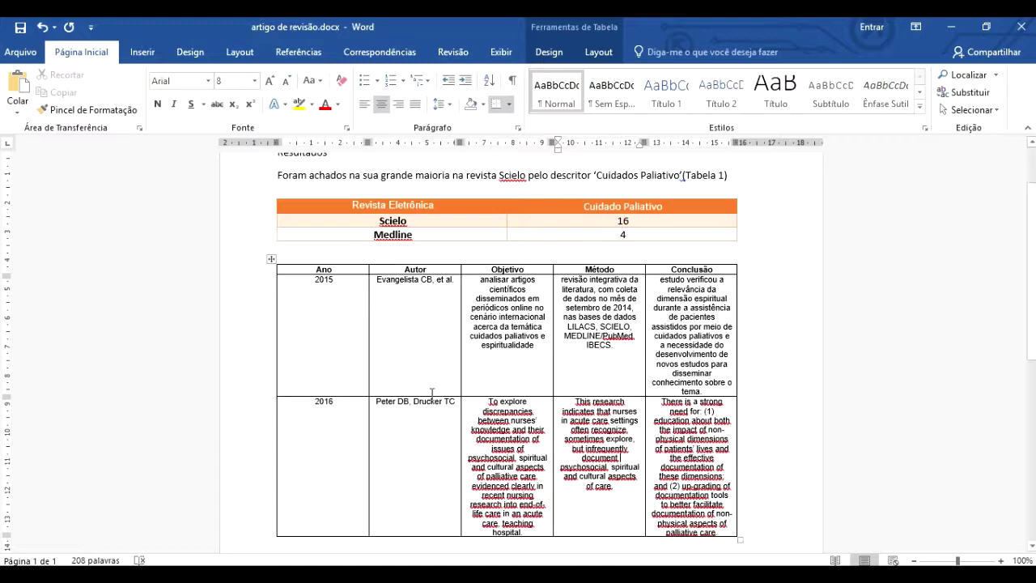
{"action": "left_click", "coordinate": [550, 336]}
{"action": "scroll", "coordinate": [642, 224], "scroll_direction": "up", "scroll_amount": 2}
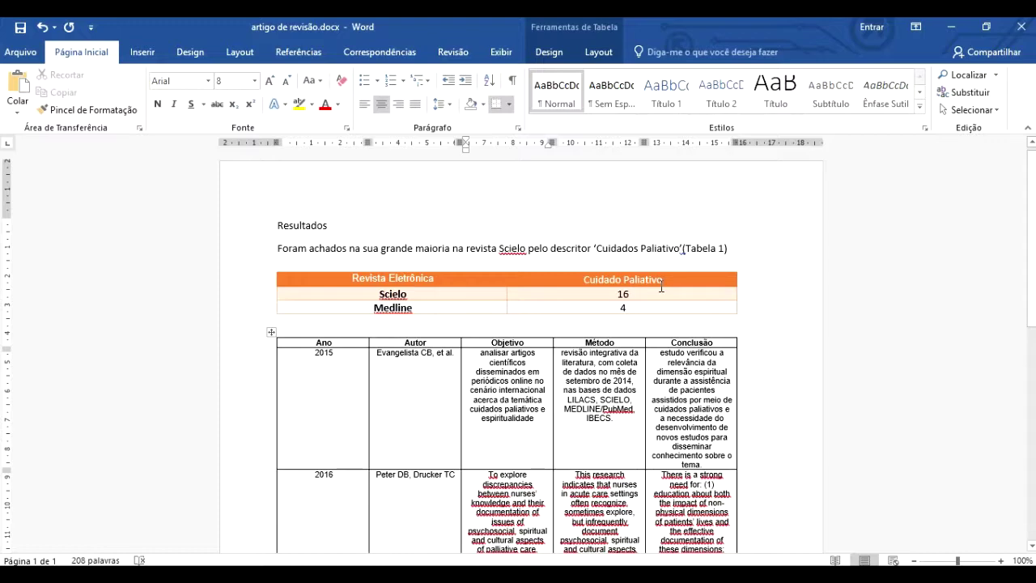
{"action": "scroll", "coordinate": [583, 448], "scroll_direction": "down", "scroll_amount": 1}
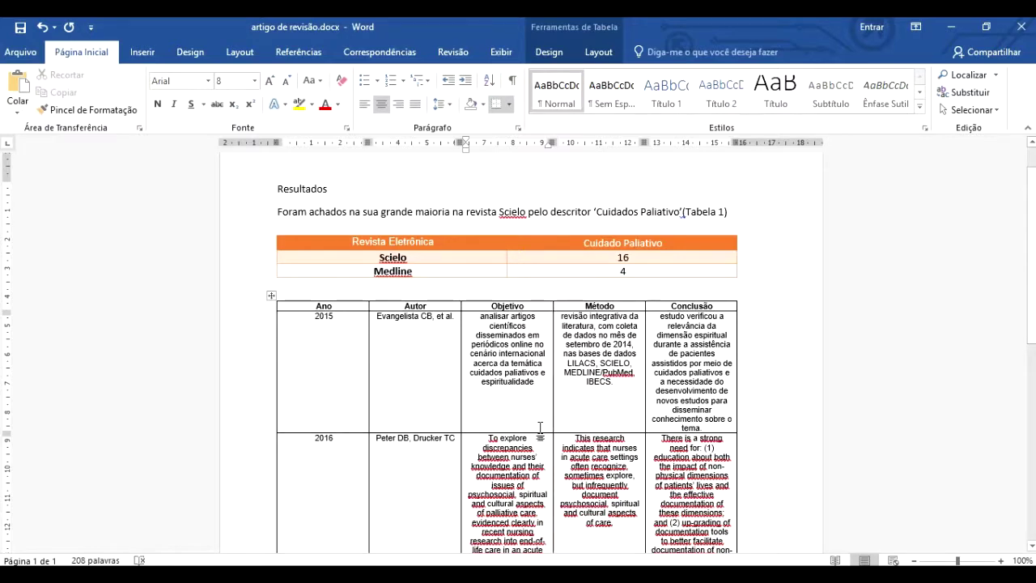
{"action": "scroll", "coordinate": [574, 398], "scroll_direction": "down", "scroll_amount": 2}
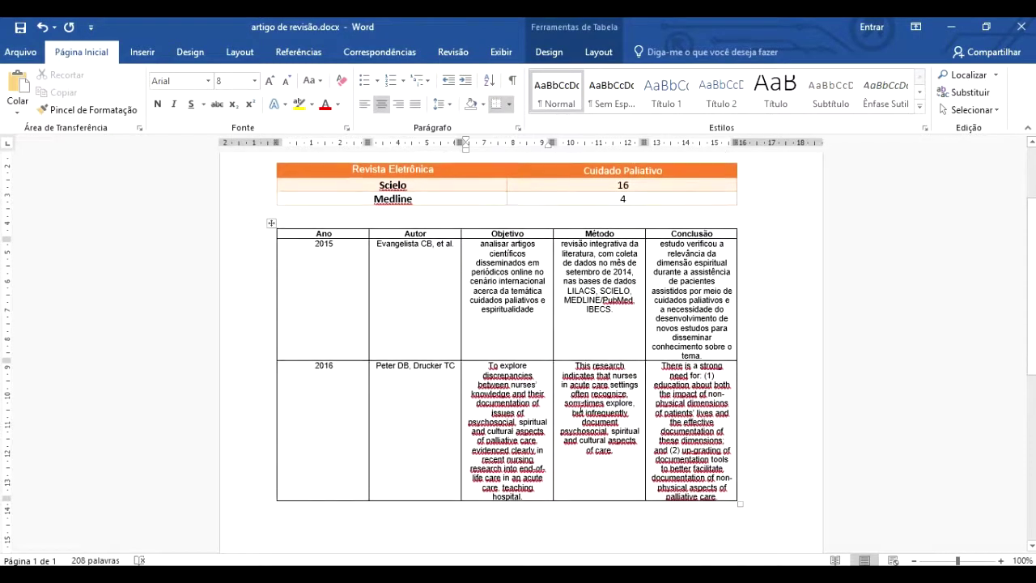
{"action": "scroll", "coordinate": [760, 394], "scroll_direction": "down", "scroll_amount": 2}
{"action": "scroll", "coordinate": [759, 394], "scroll_direction": "up", "scroll_amount": 5}
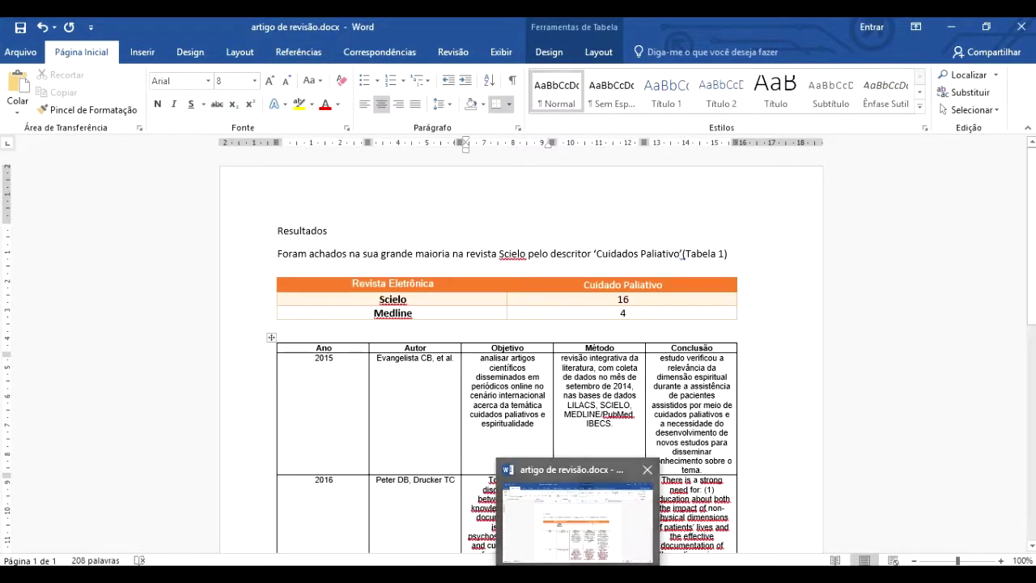
Switch to File Explorer and open the Ensino Superior folder on the BACKUP (D:) drive
{"action": "left_click", "coordinate": [426, 575]}
{"action": "scroll", "coordinate": [417, 417], "scroll_direction": "down", "scroll_amount": 3}
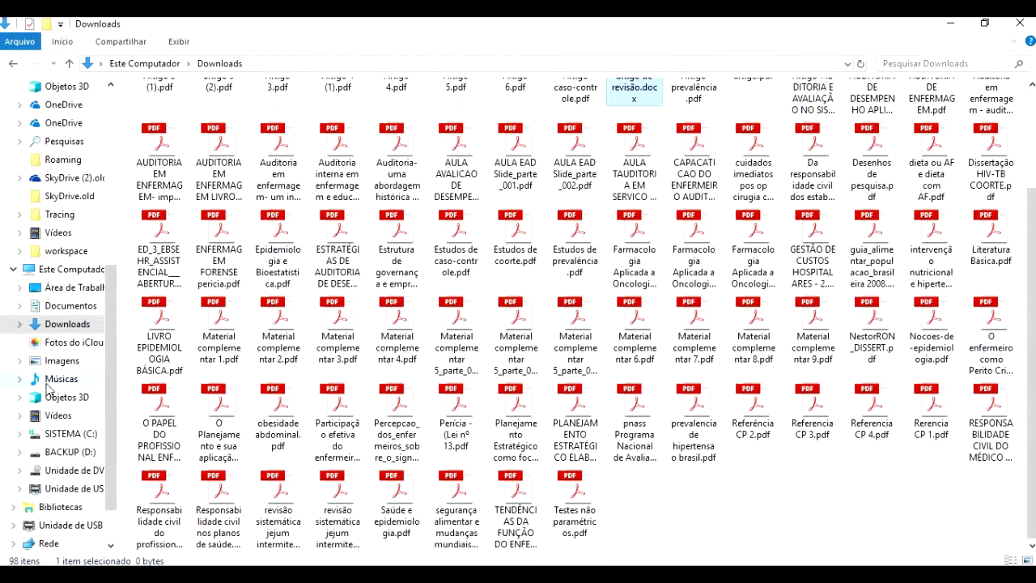
{"action": "left_click", "coordinate": [46, 452]}
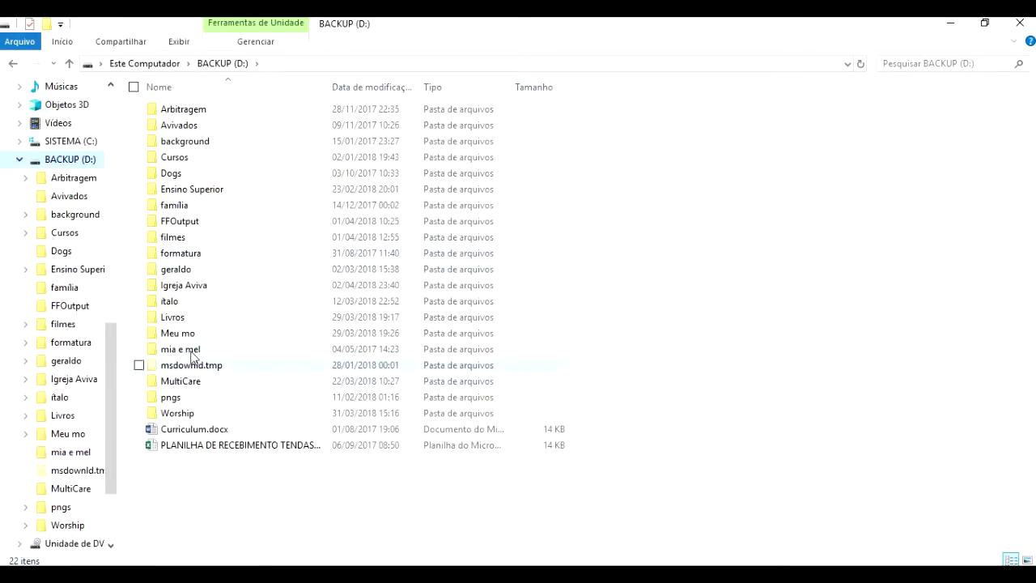
{"action": "left_click", "coordinate": [191, 191]}
{"action": "double_click", "coordinate": [191, 191]}
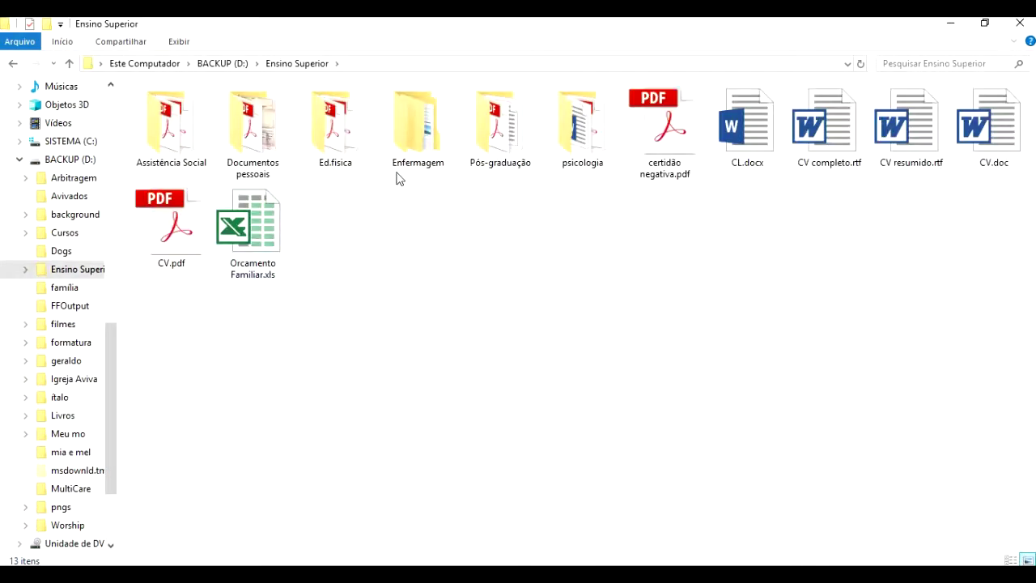
{"action": "double_click", "coordinate": [497, 128]}
{"action": "left_click", "coordinate": [12, 64]}
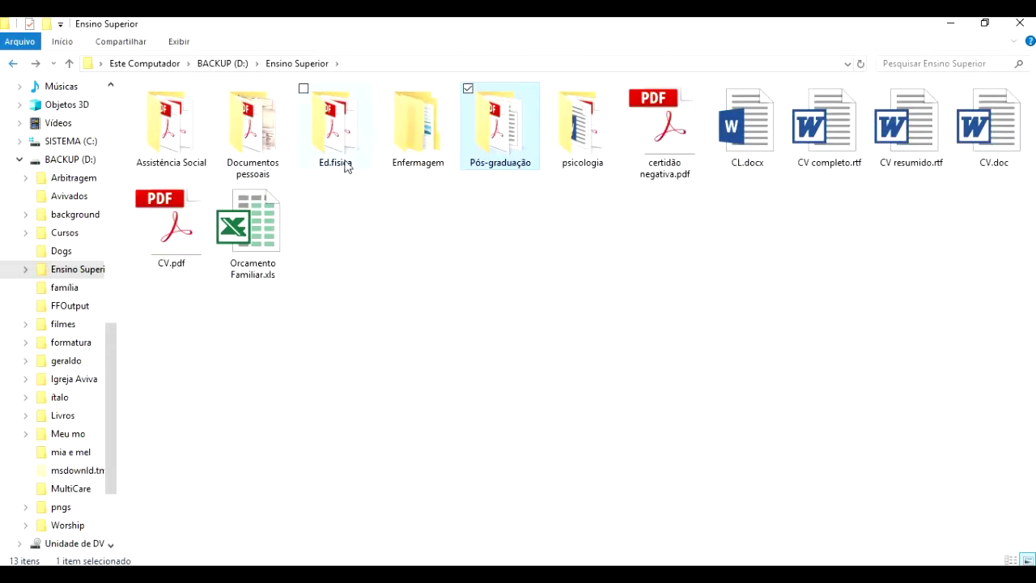
Open the TCC document on "A relevância do tratamento conservador" from the TCC folder inside Enfermagem > Nefrologia
{"action": "double_click", "coordinate": [417, 133]}
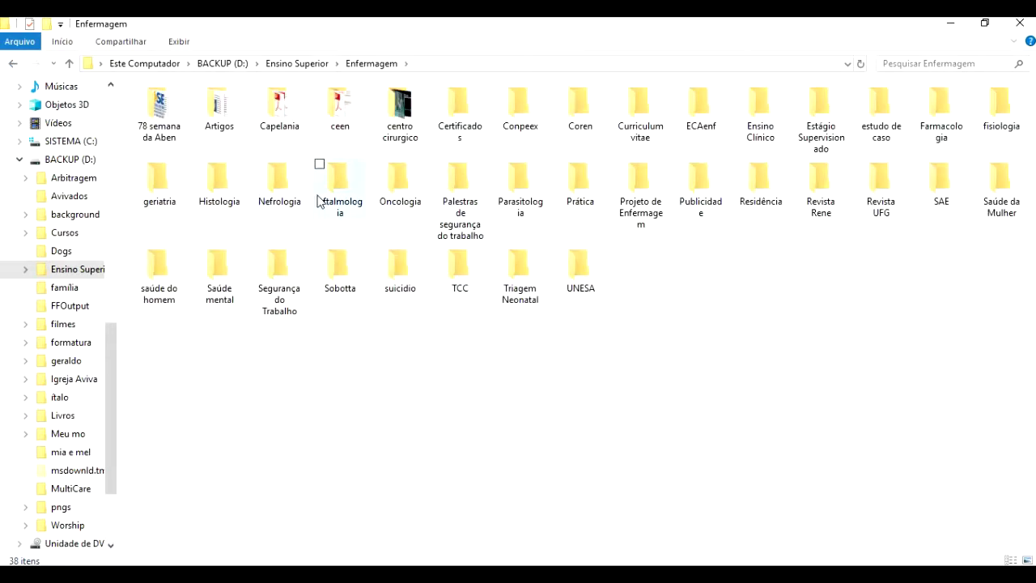
{"action": "double_click", "coordinate": [278, 185]}
{"action": "double_click", "coordinate": [168, 125]}
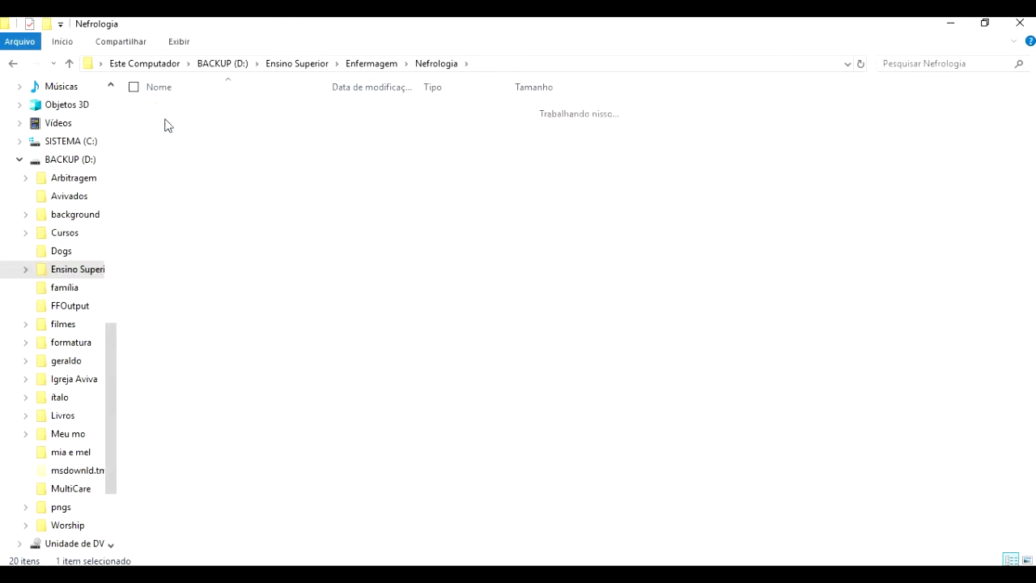
{"action": "left_click", "coordinate": [212, 159]}
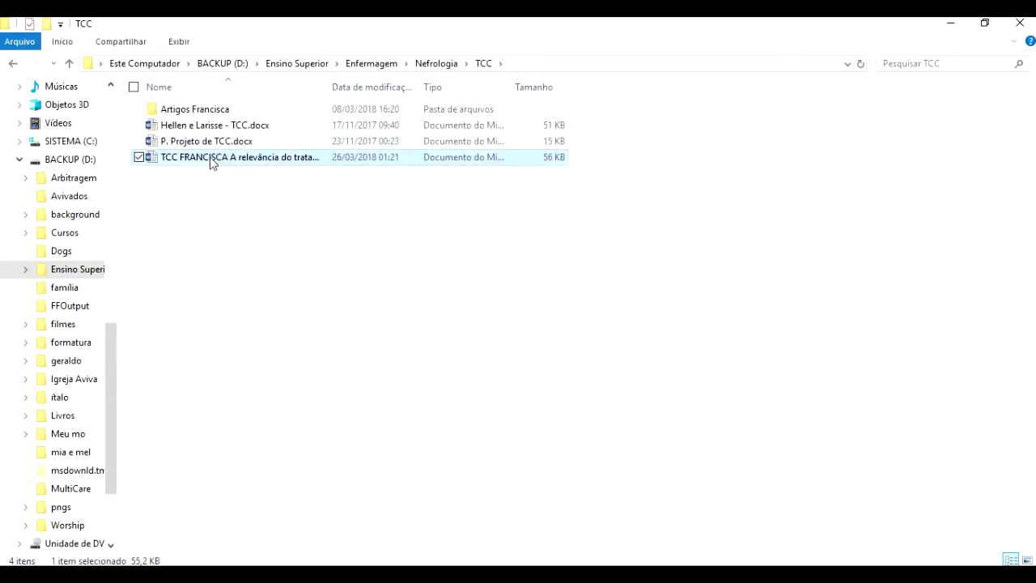
{"action": "double_click", "coordinate": [216, 162]}
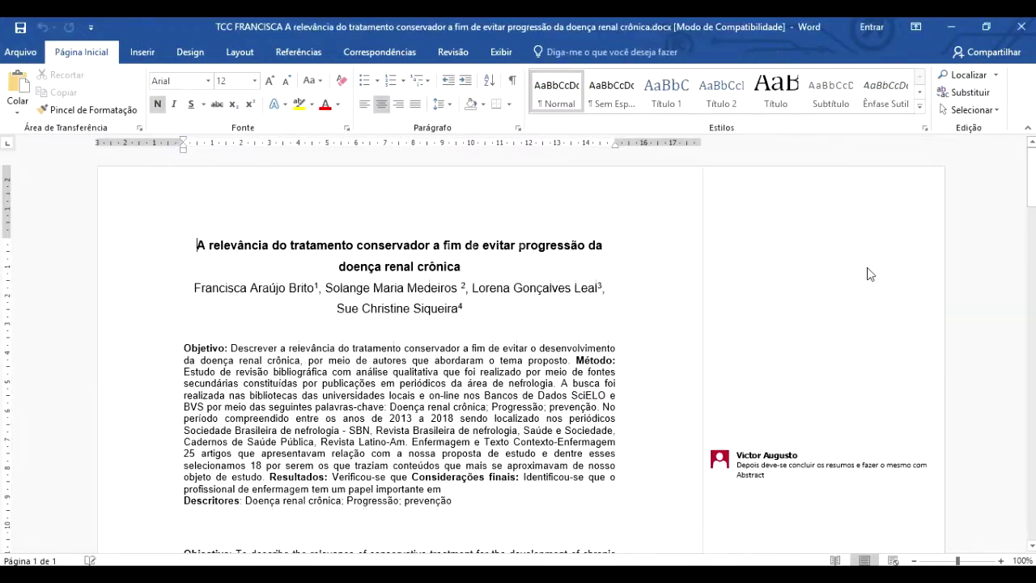
Examine the table of selected articles (Tabela 1) in the TCC document, from its start through the 2016 entries
{"action": "left_click_drag", "start_coordinate": [1029, 157], "coordinate": [1002, 259]}
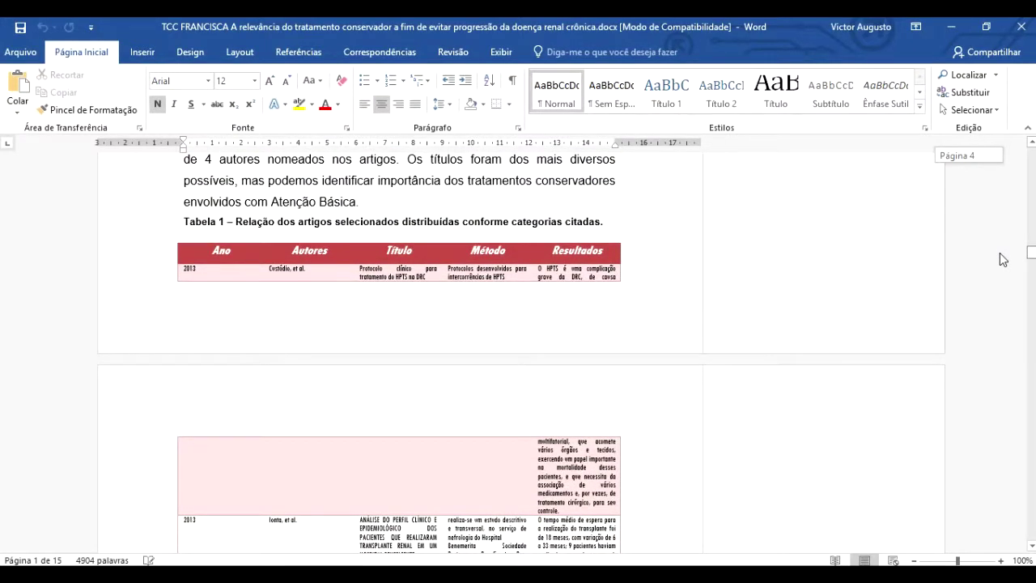
{"action": "left_click_drag", "start_coordinate": [1003, 259], "coordinate": [1011, 320]}
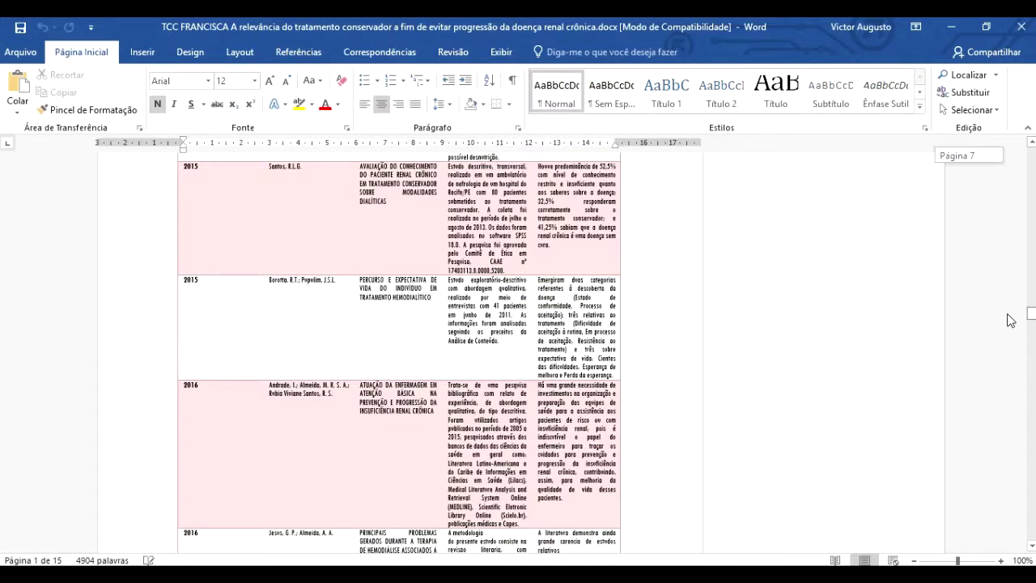
{"action": "left_click_drag", "start_coordinate": [1012, 320], "coordinate": [1008, 317]}
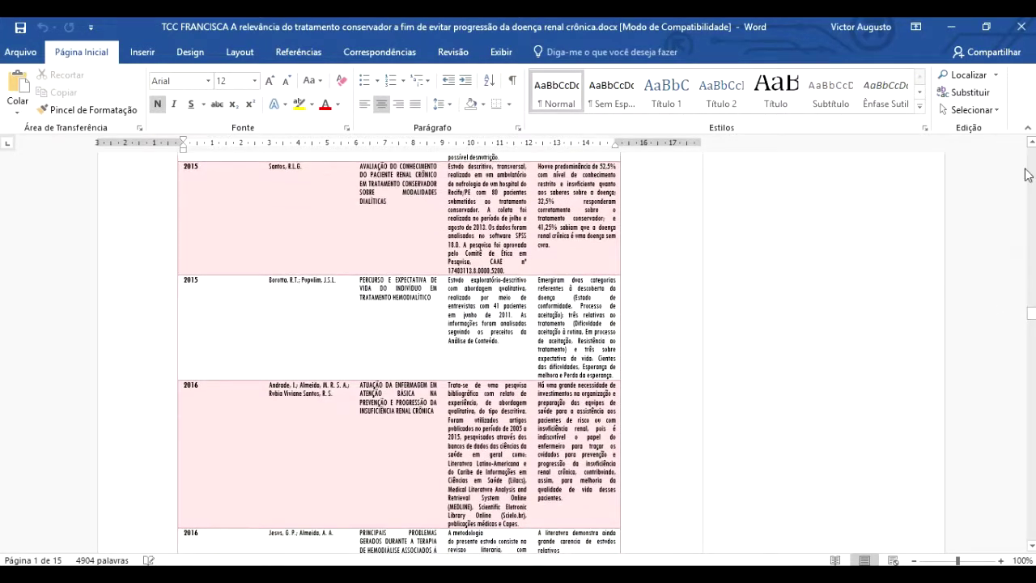
Close the TCC document and artigo de revisão.docx, returning to the TCC folder in File Explorer
{"action": "left_click", "coordinate": [1023, 28]}
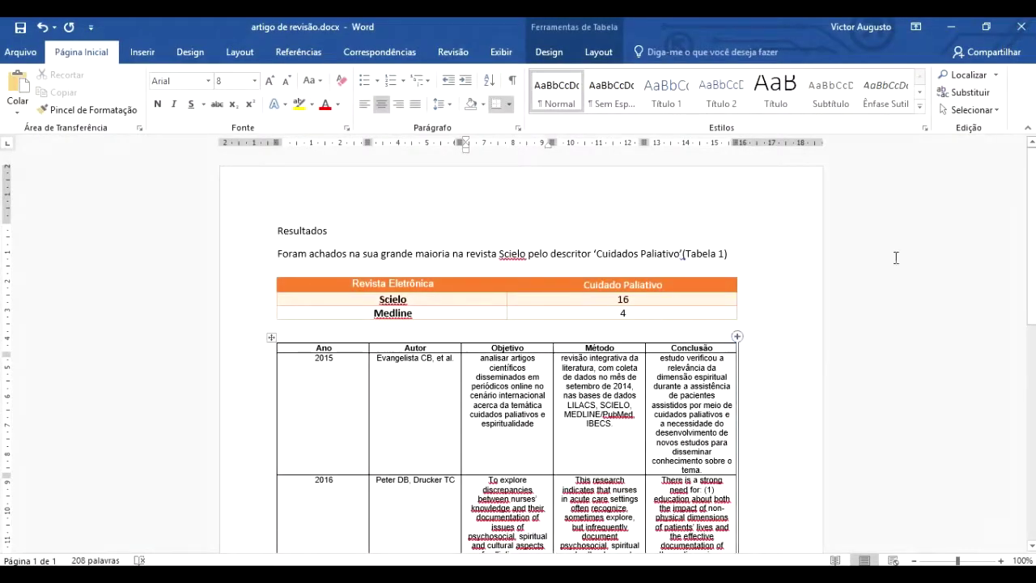
{"action": "left_click", "coordinate": [1022, 26]}
{"action": "left_click", "coordinate": [522, 328]}
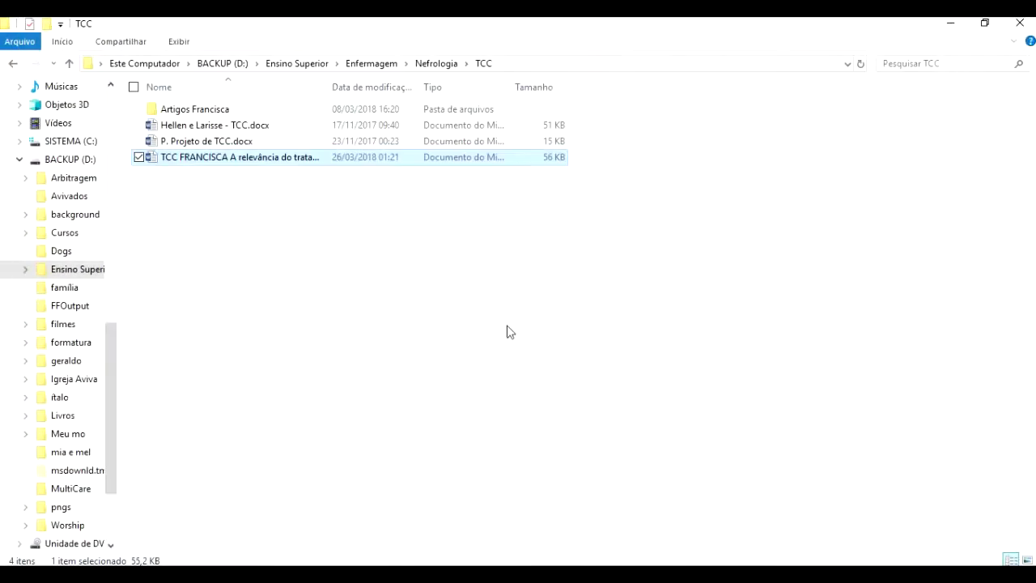
Open the articles subfolder of the TCC folder and look over its numbered PDF files
{"action": "double_click", "coordinate": [213, 108]}
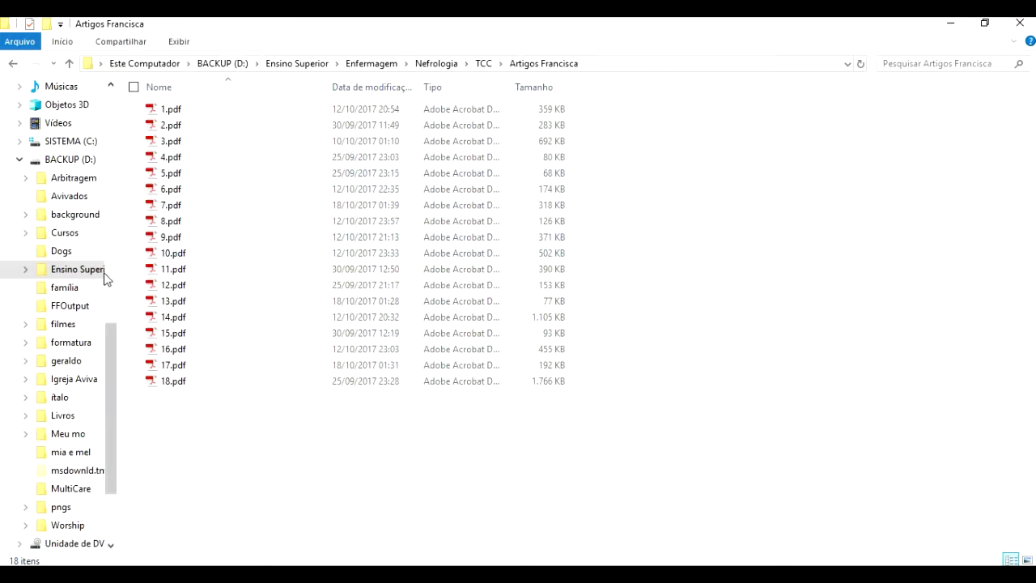
{"action": "scroll", "coordinate": [85, 344], "scroll_direction": "down", "scroll_amount": 1}
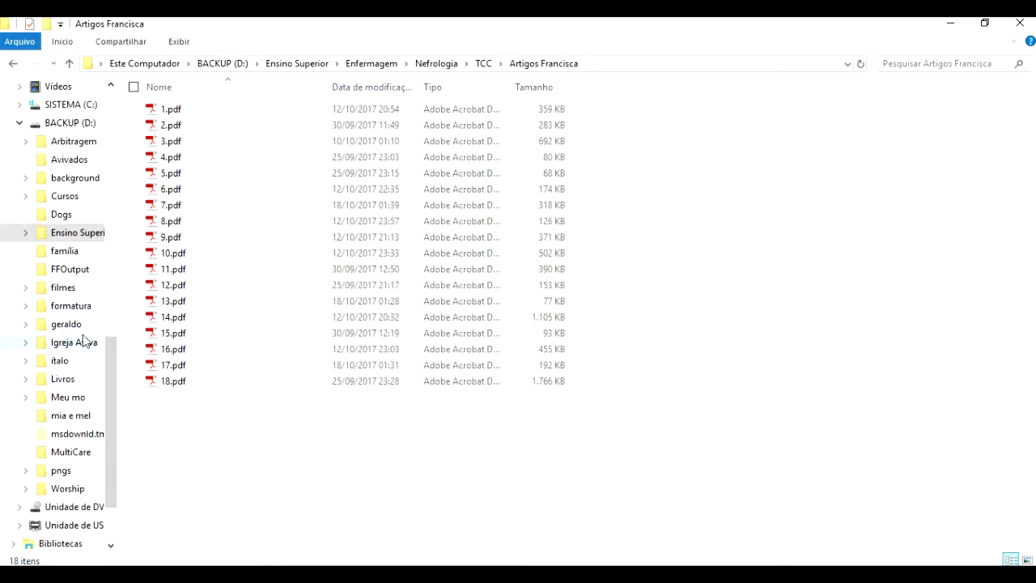
{"action": "scroll", "coordinate": [85, 342], "scroll_direction": "down", "scroll_amount": 2}
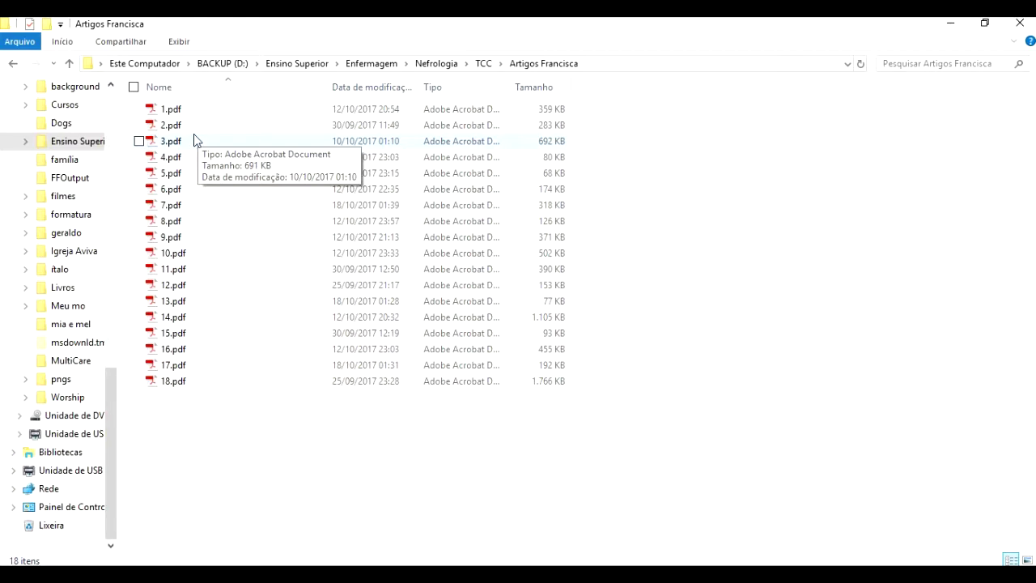
Delete artigo de revisão.docx from the Downloads folder
{"action": "scroll", "coordinate": [81, 364], "scroll_direction": "up", "scroll_amount": 5}
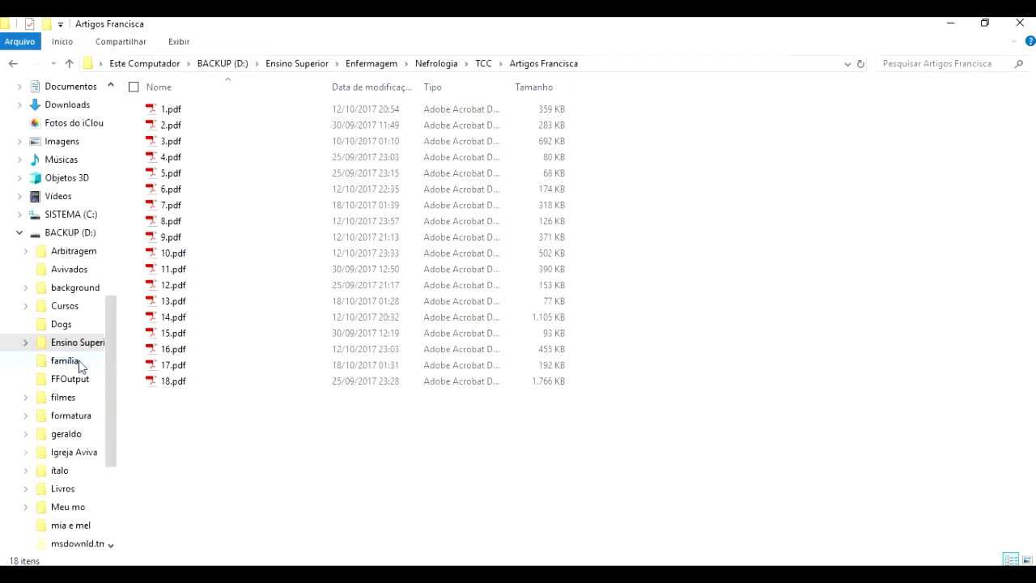
{"action": "left_click", "coordinate": [75, 197]}
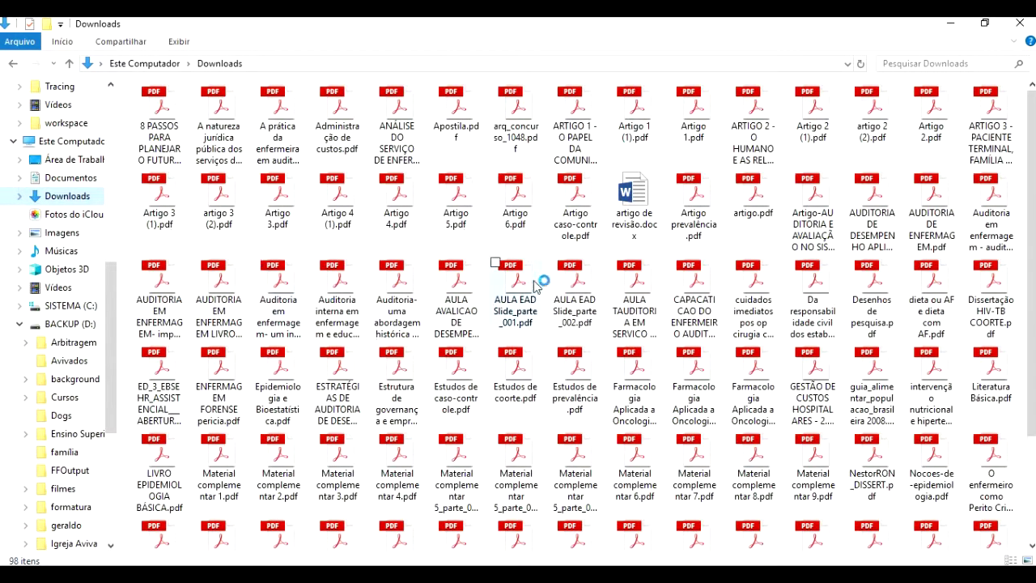
{"action": "left_click", "coordinate": [643, 204]}
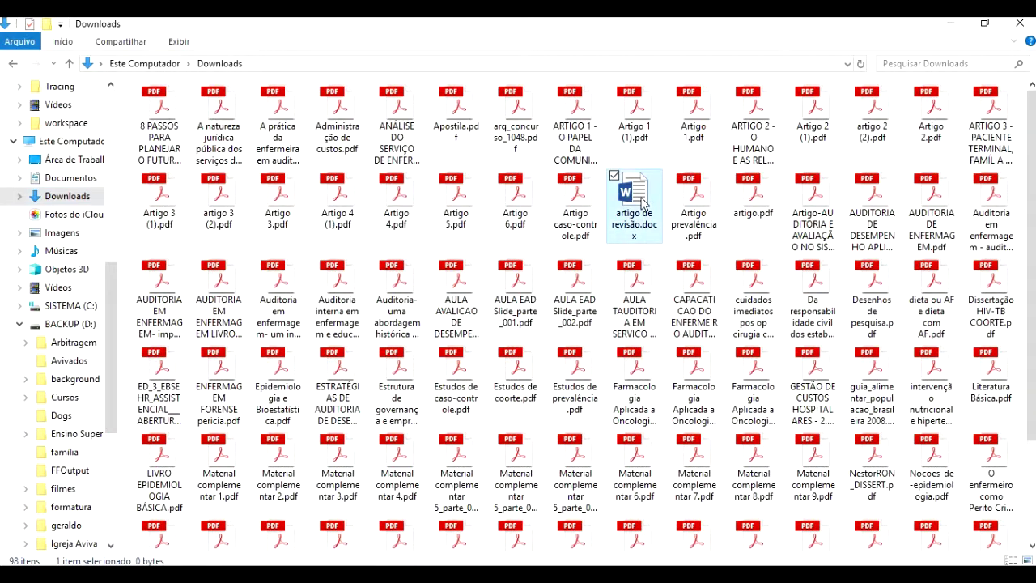
{"action": "key", "text": "Delete"}
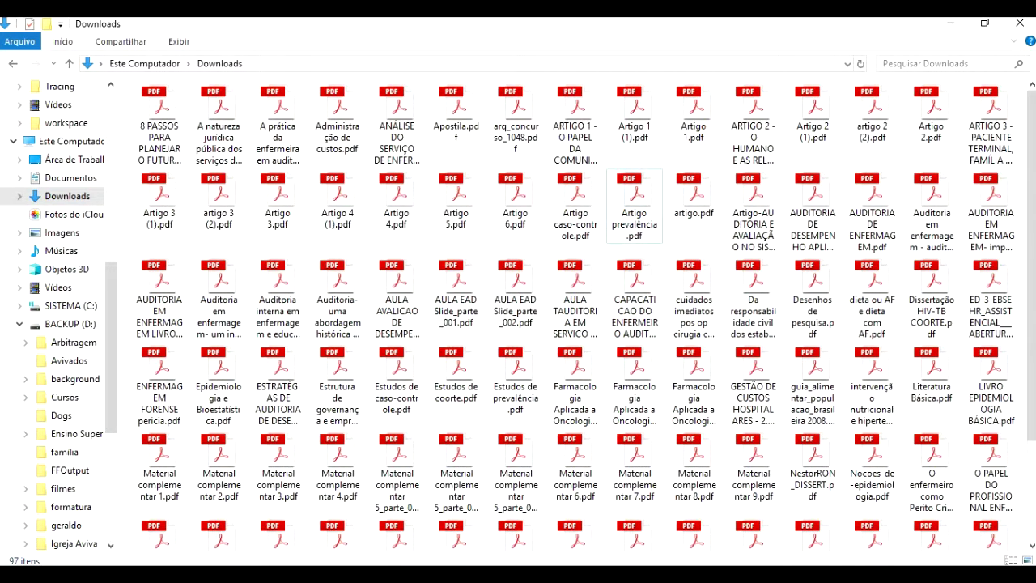